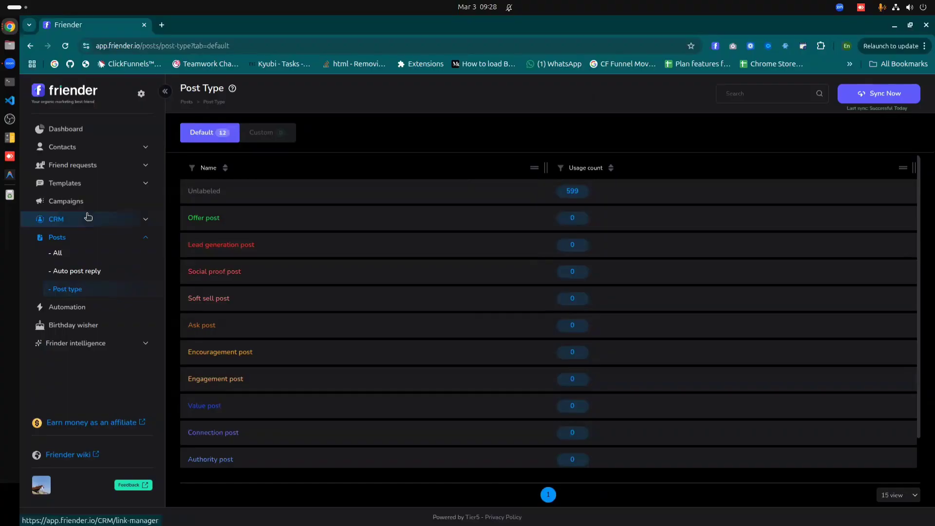
# Examine the CRM labels, the default post types and the list of all posts
pyautogui.click(89, 218)
pyautogui.click(88, 252)
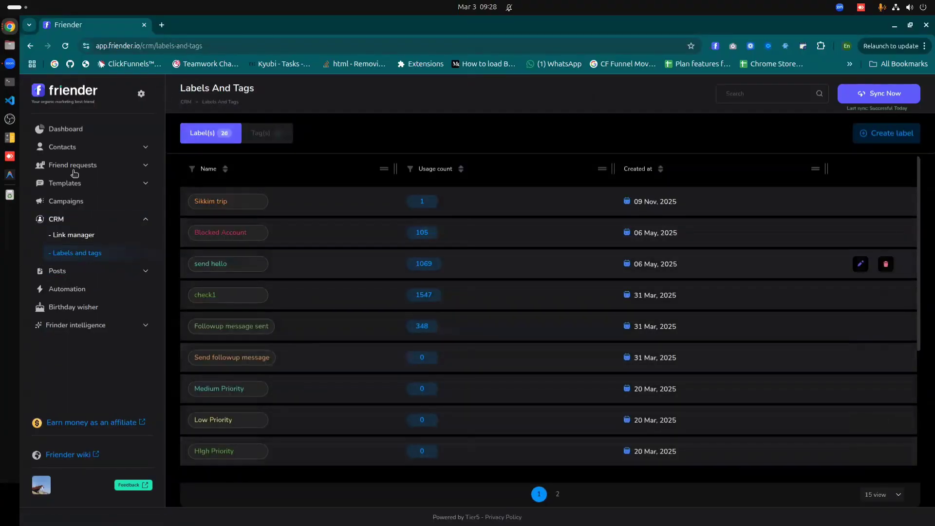
pyautogui.click(63, 271)
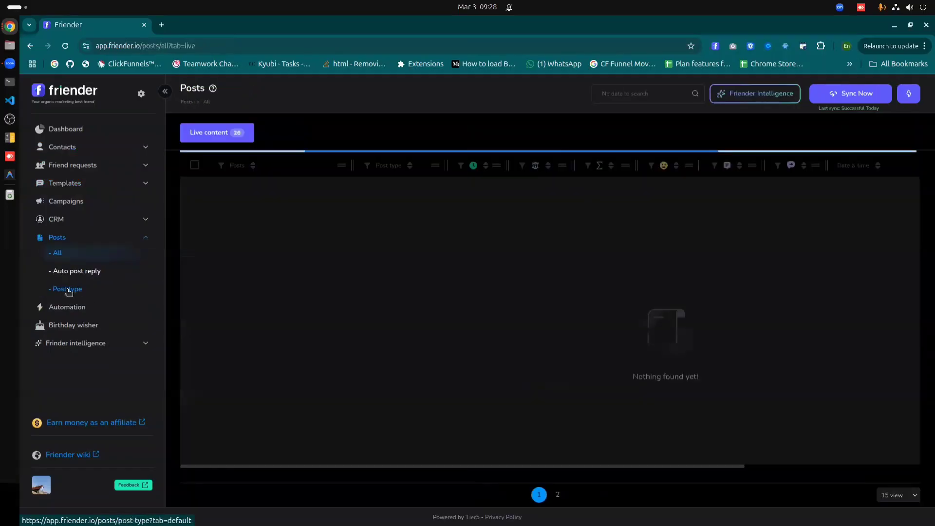
pyautogui.click(67, 289)
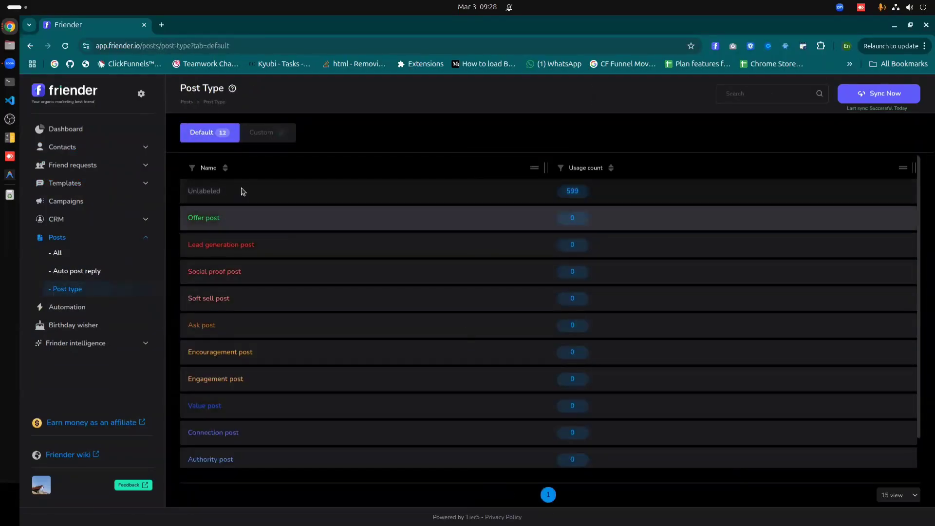
pyautogui.scroll(-1, 243, 317)
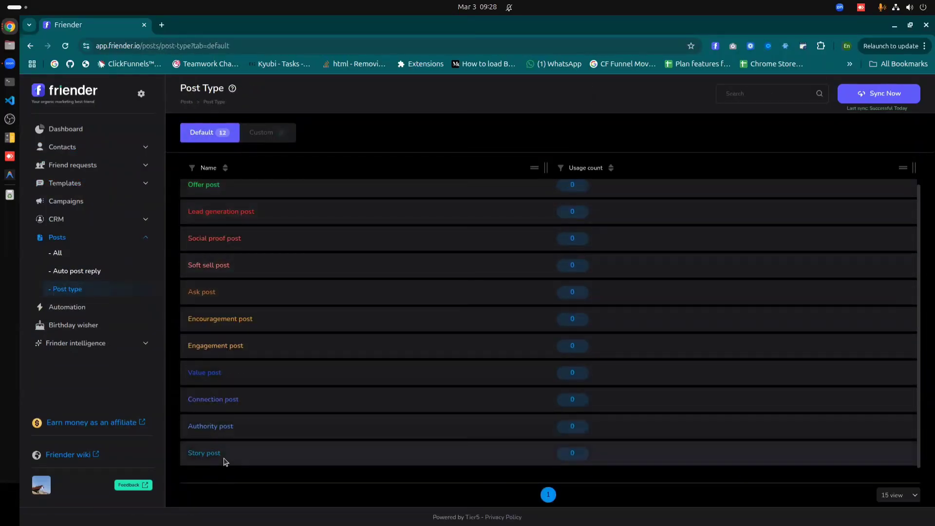
pyautogui.scroll(1, 224, 443)
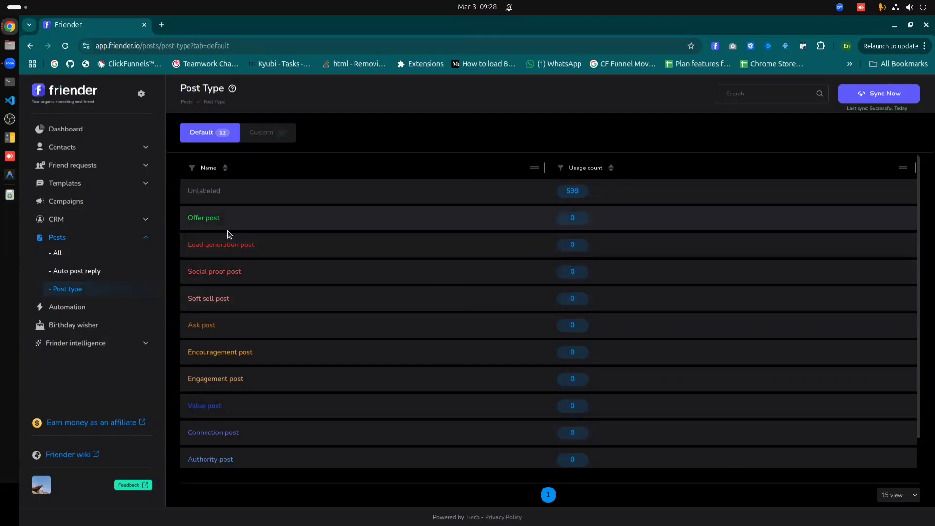
pyautogui.click(100, 251)
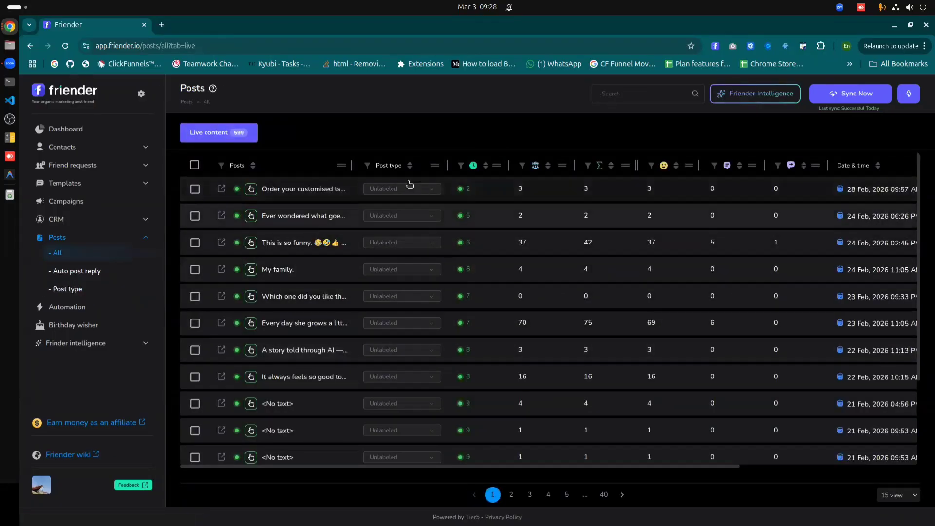
# Create a custom post type titled "T-shirt sales" with the preset orange colour
pyautogui.click(78, 288)
pyautogui.click(266, 136)
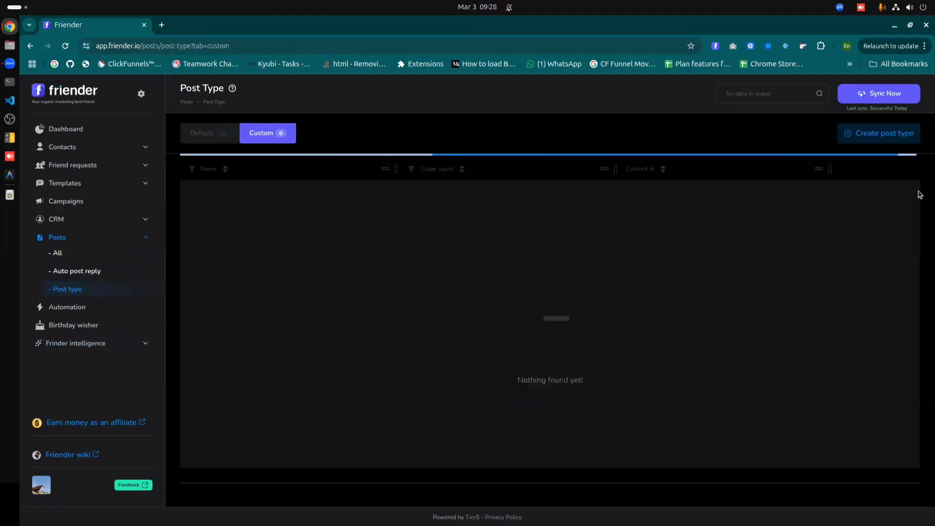
pyautogui.click(851, 135)
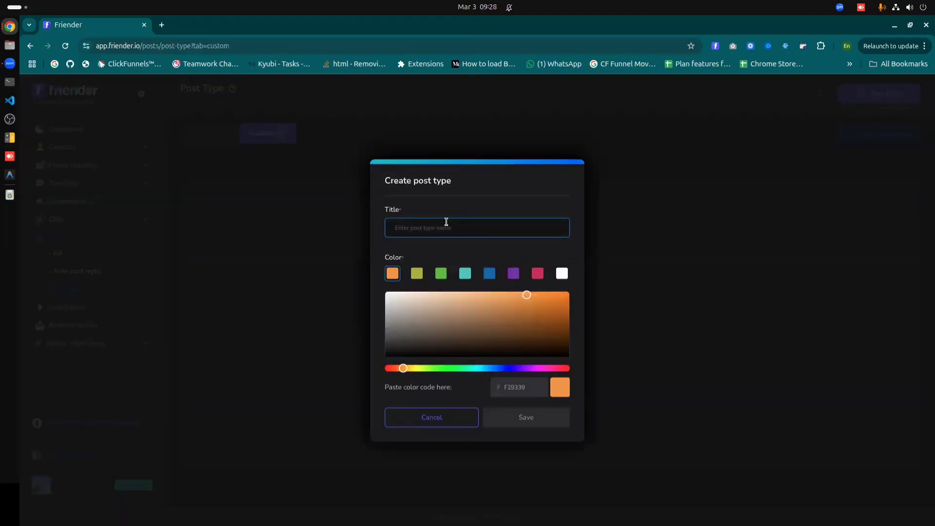
pyautogui.write('T-shirt sales')
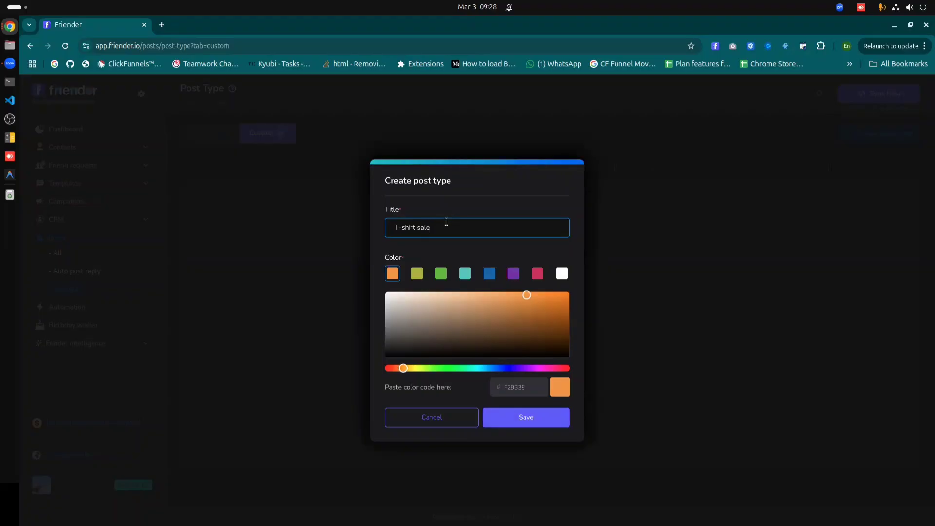
pyautogui.click(529, 418)
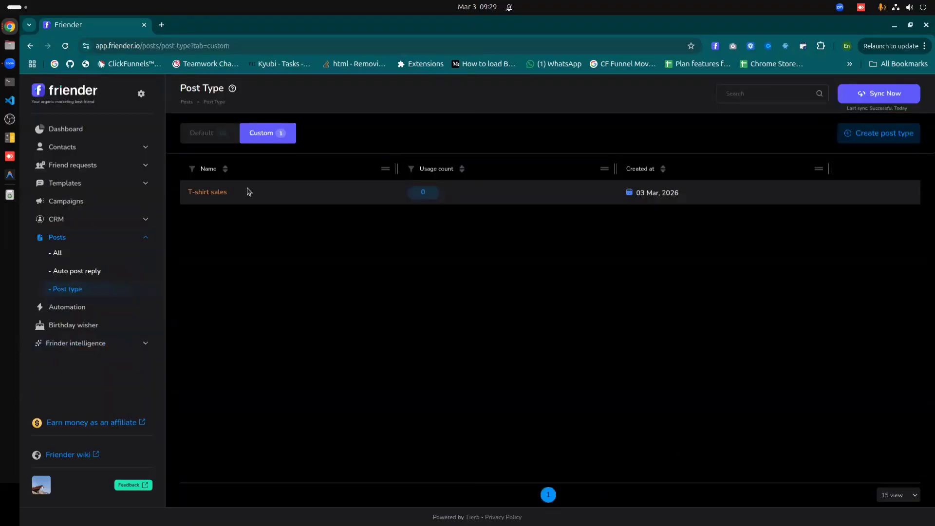
# In the list of all posts, move the Tags column directly after the Post type column
pyautogui.click(90, 270)
pyautogui.click(74, 259)
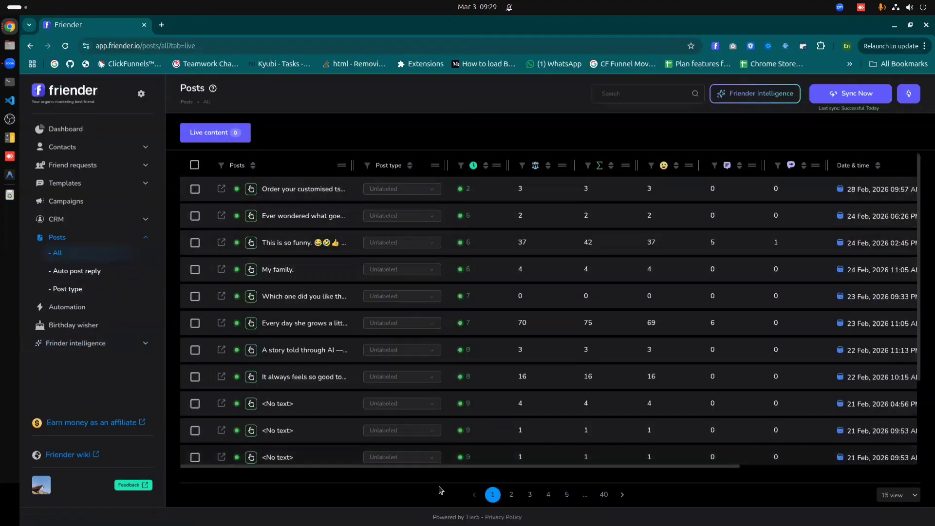
pyautogui.hscroll(5, 442, 468)
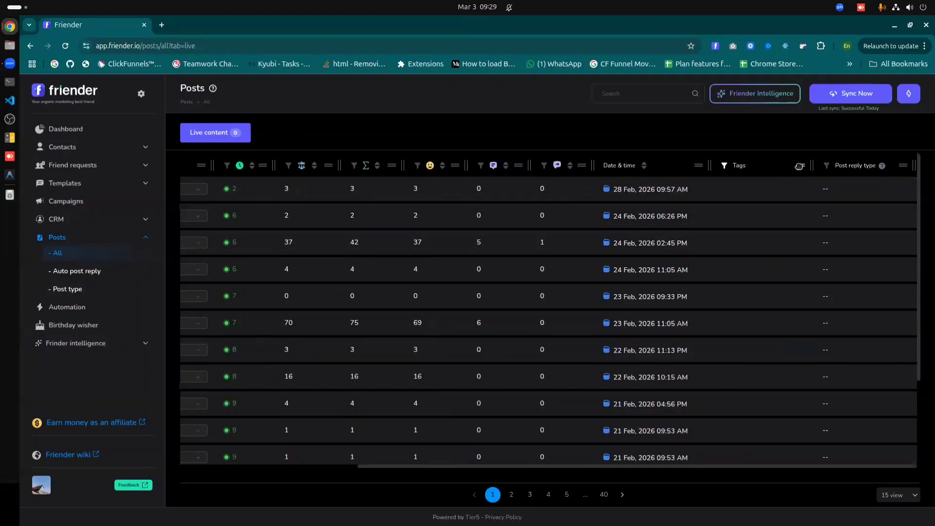
pyautogui.moveTo(799, 166); pyautogui.dragTo(365, 165)
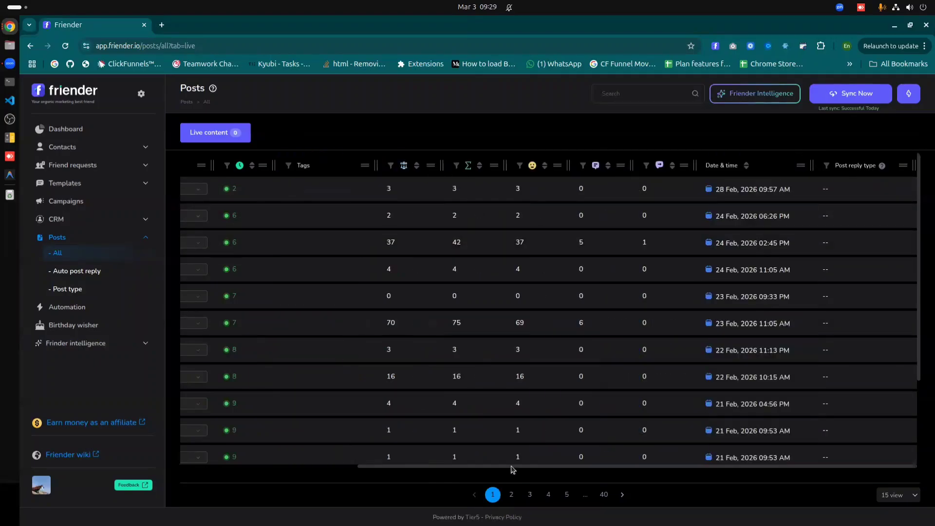
pyautogui.hscroll(-6, 513, 469)
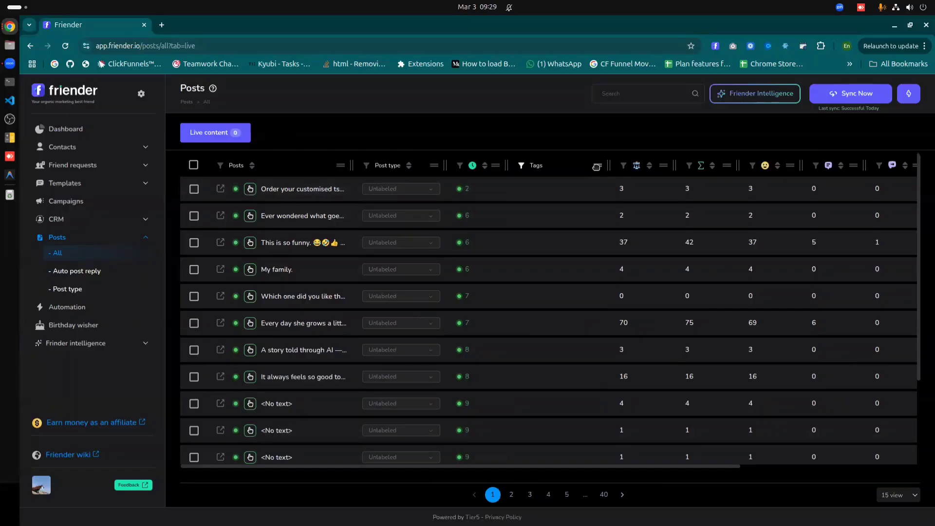
pyautogui.moveTo(597, 167); pyautogui.dragTo(463, 173)
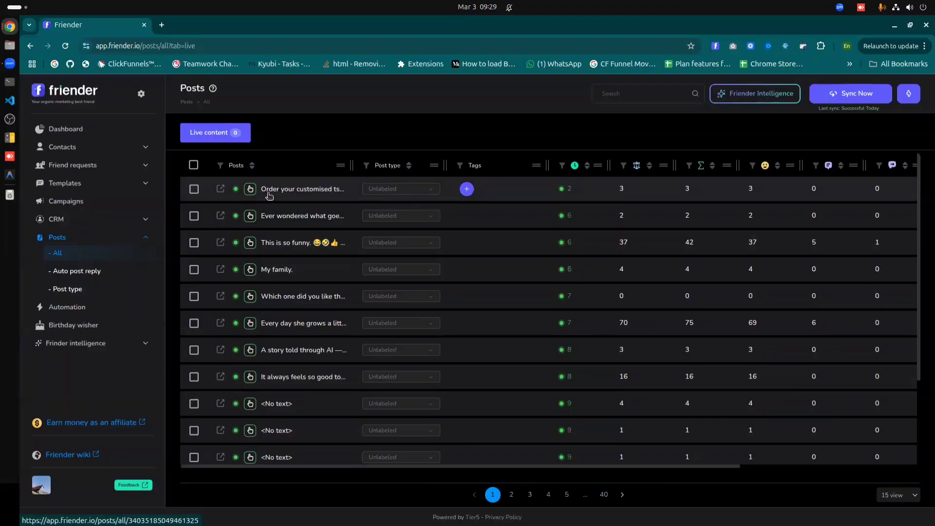
# Open the details of the "Order your customised tshirt now!" post and assign it the T-shirt sales post type
pyautogui.click(305, 187)
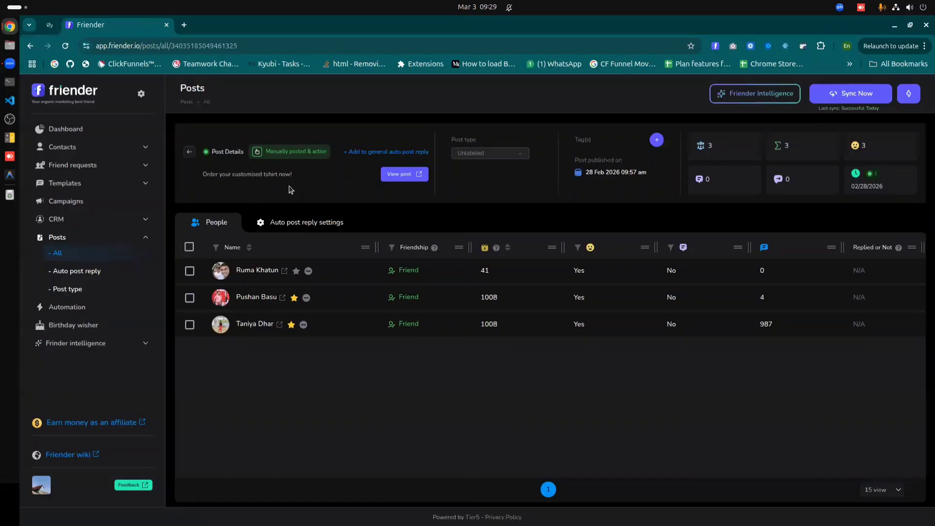
pyautogui.click(491, 154)
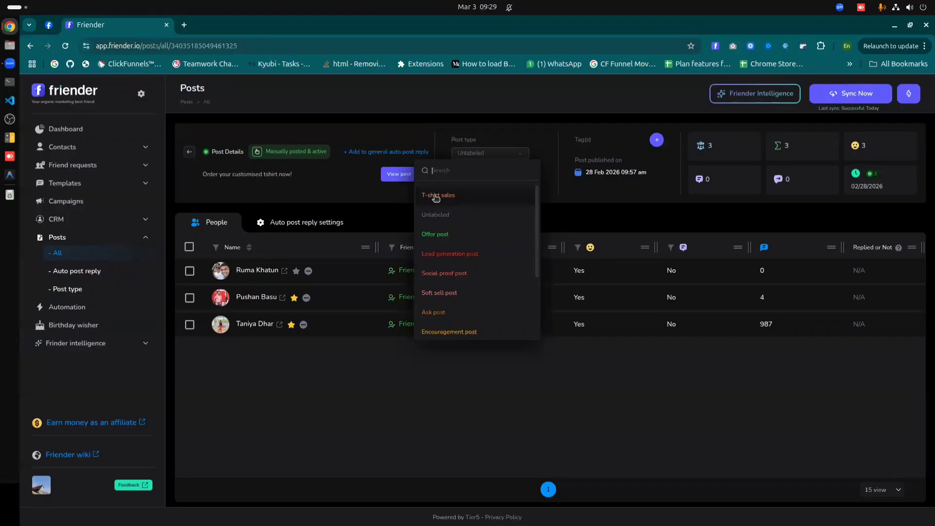
pyautogui.click(436, 196)
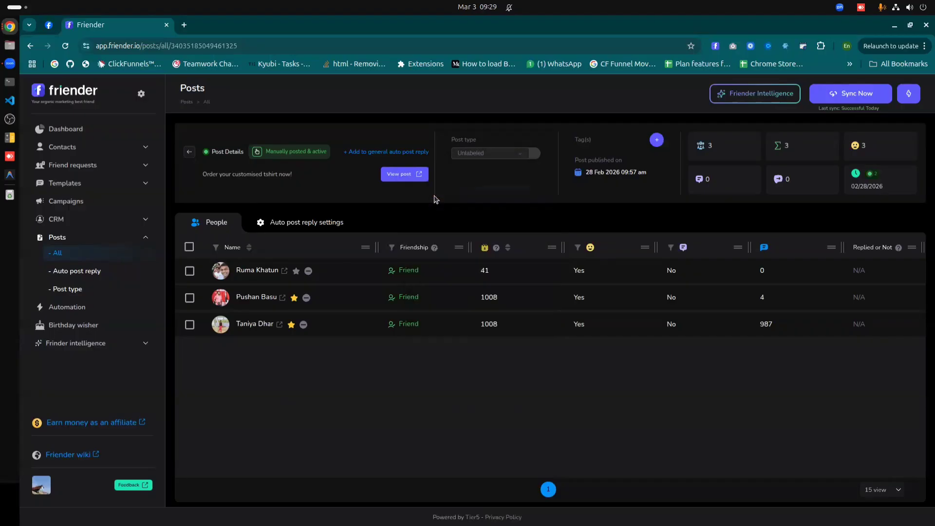
# Change the open post's type to Soft sell post
pyautogui.click(511, 152)
pyautogui.scroll(-2, 456, 253)
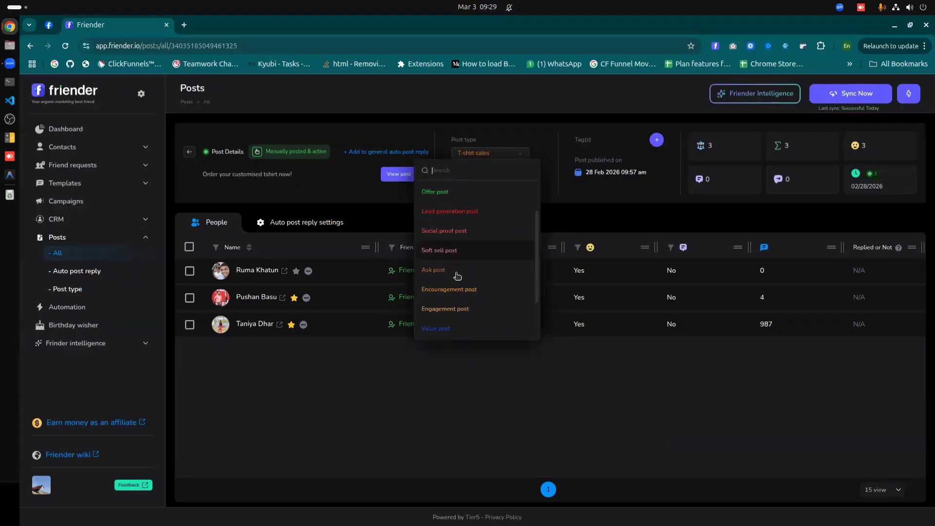
pyautogui.click(437, 251)
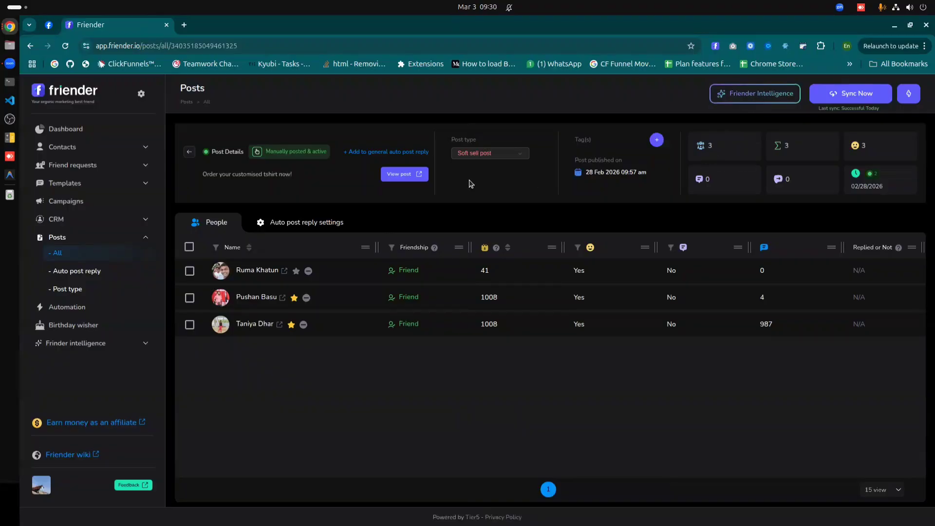
# Look through the Voice Bible and Auto Post Reply pages and return to the list of all posts
pyautogui.click(140, 348)
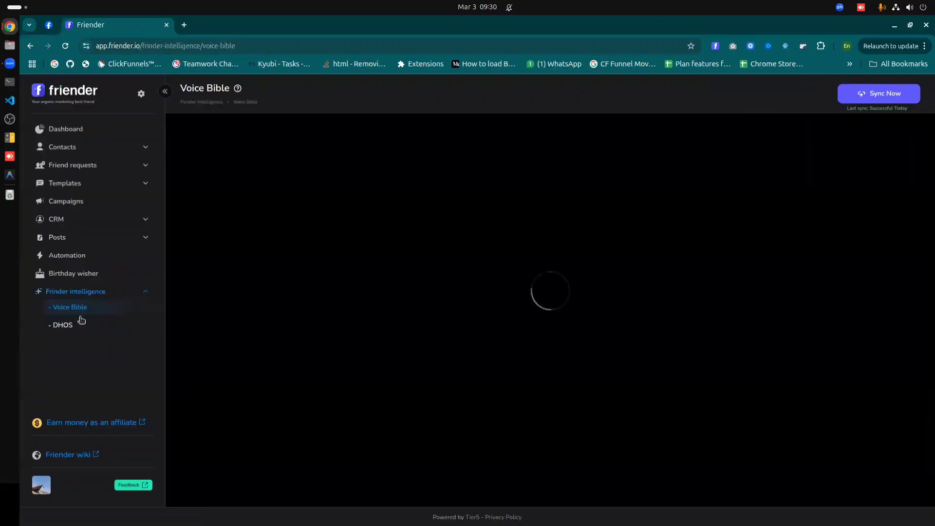
pyautogui.click(65, 239)
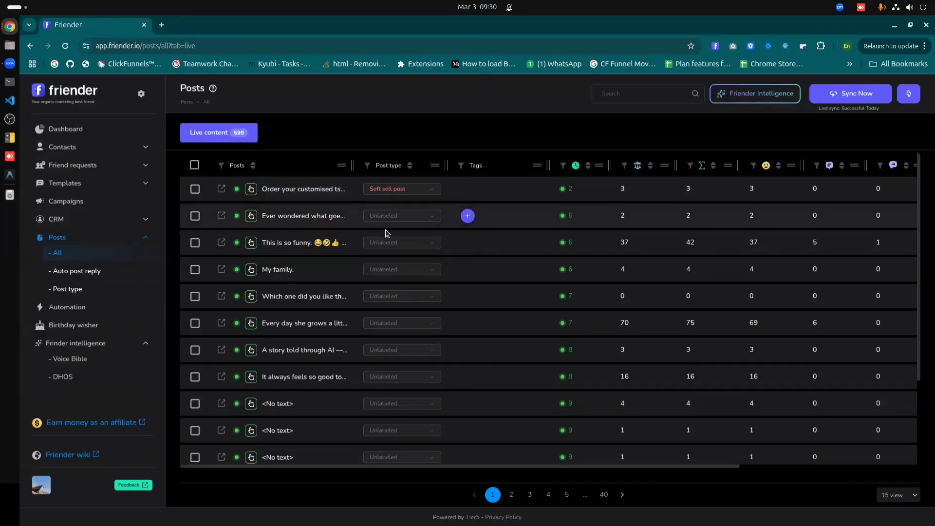
pyautogui.click(92, 270)
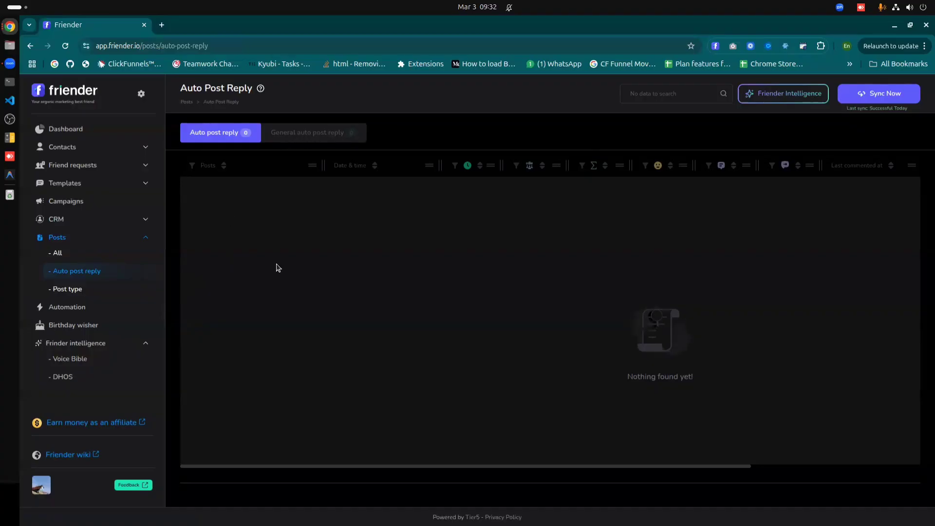
pyautogui.click(73, 257)
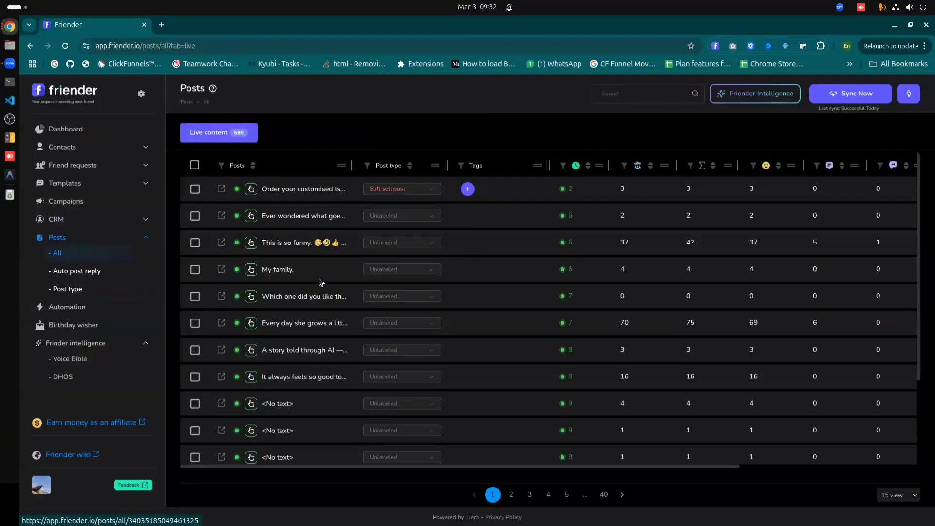
# Open the auto post reply settings of the "Order your customised tshirt now!" post and review the form
pyautogui.click(295, 194)
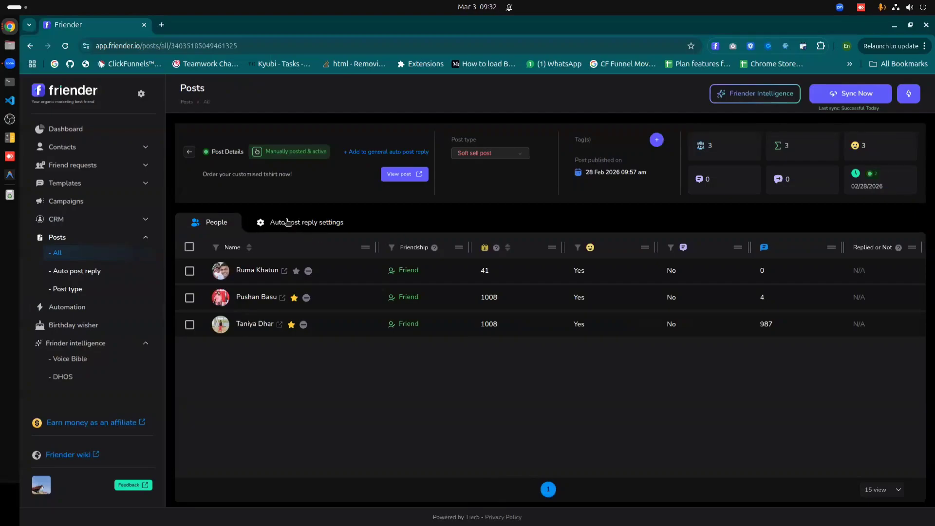
pyautogui.click(315, 223)
pyautogui.scroll(-3, 305, 317)
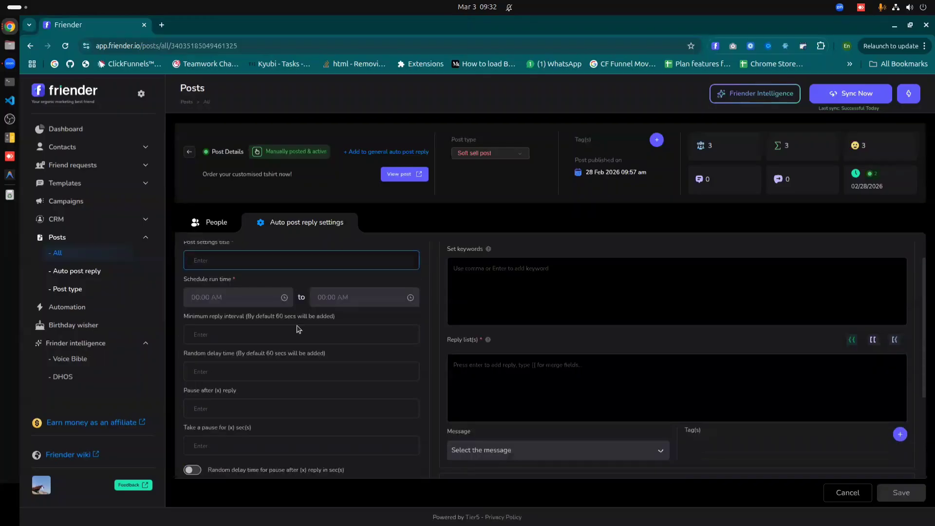
pyautogui.scroll(3, 486, 317)
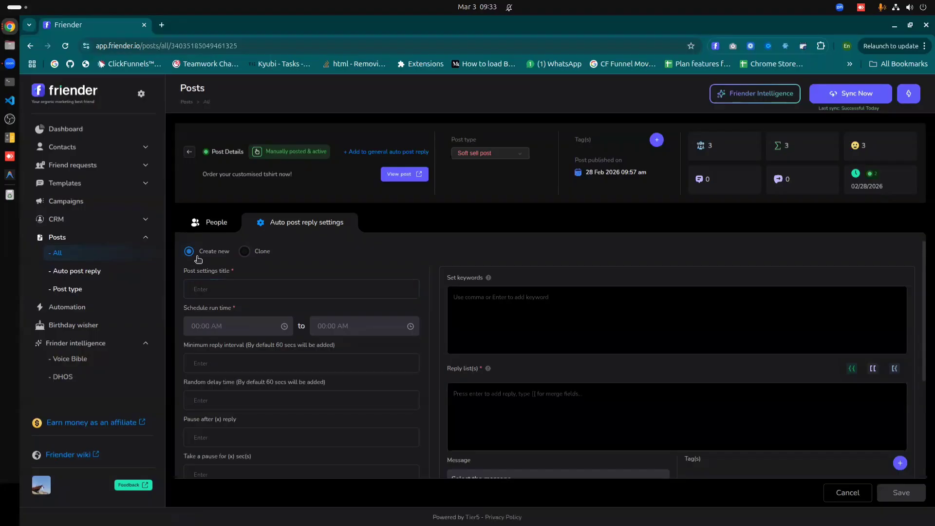
# Title the reply settings "Custom t-shirt post", schedule 09:00 AM to 11:00 AM, with minimum reply interval 60 and random delay 1
pyautogui.click(217, 285)
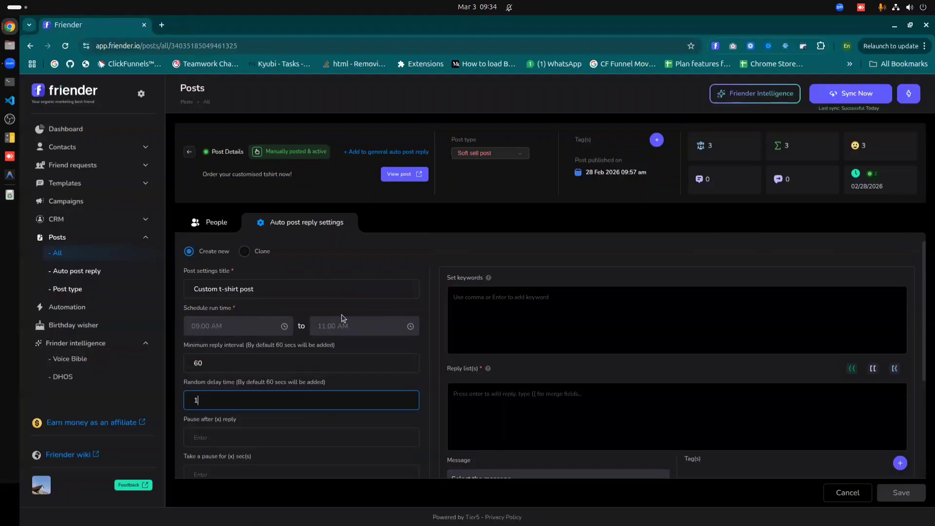
pyautogui.scroll(-2, 312, 309)
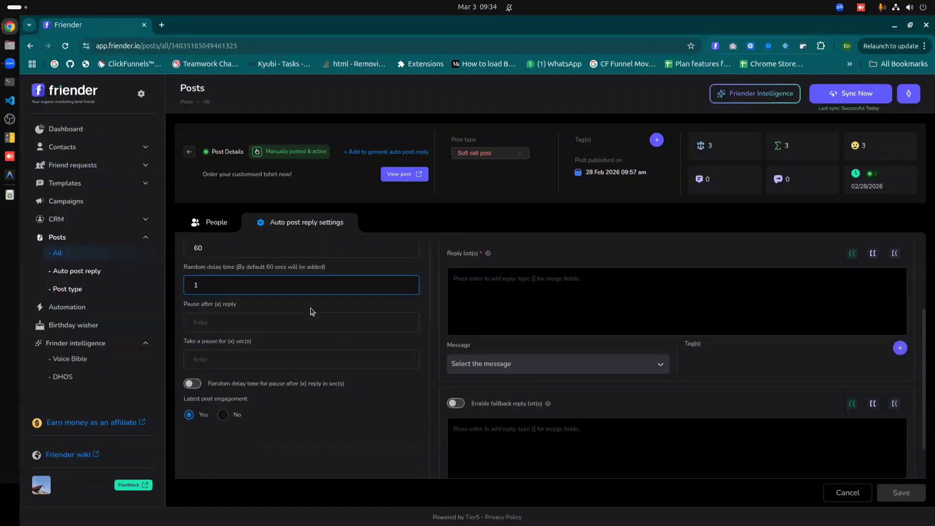
pyautogui.scroll(1, 287, 344)
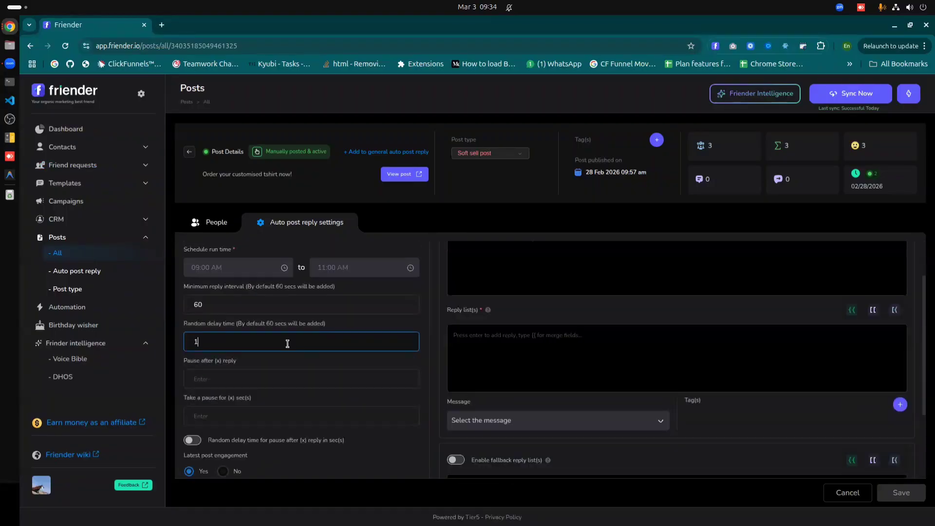
pyautogui.click(225, 306)
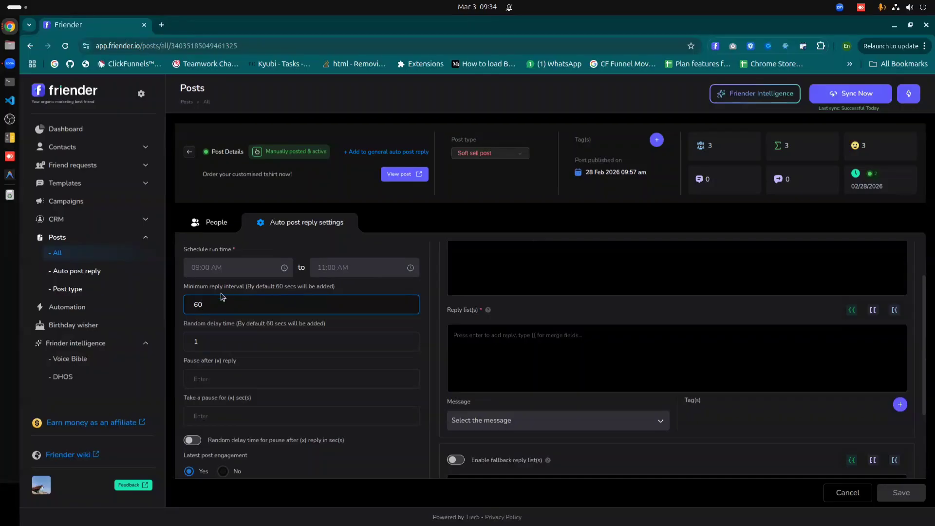
# View the post on Facebook and examine its comments section, comparing it with the auto post reply settings
pyautogui.click(412, 174)
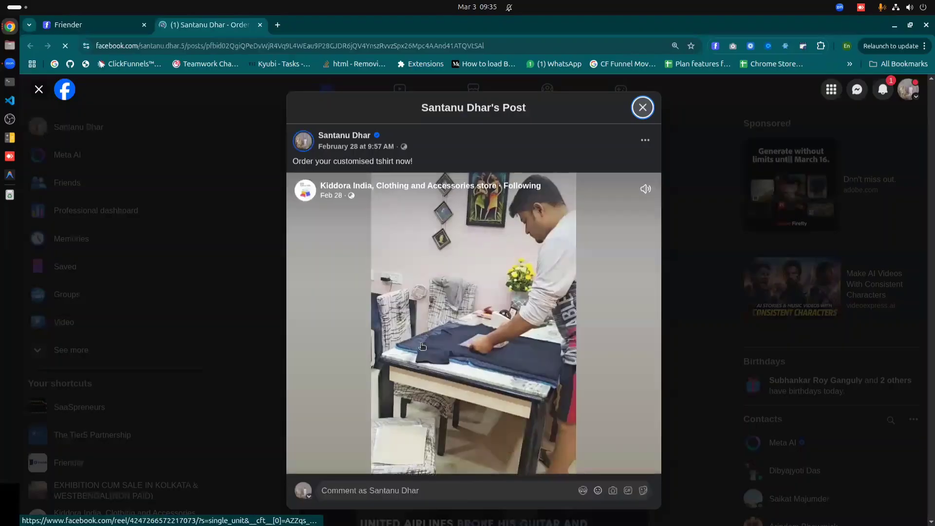
pyautogui.scroll(-4, 427, 371)
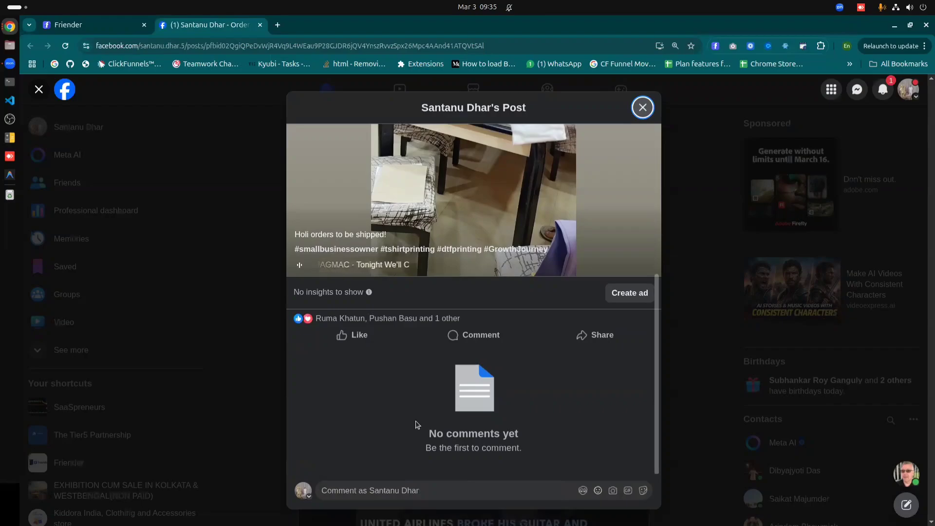
pyautogui.click(92, 26)
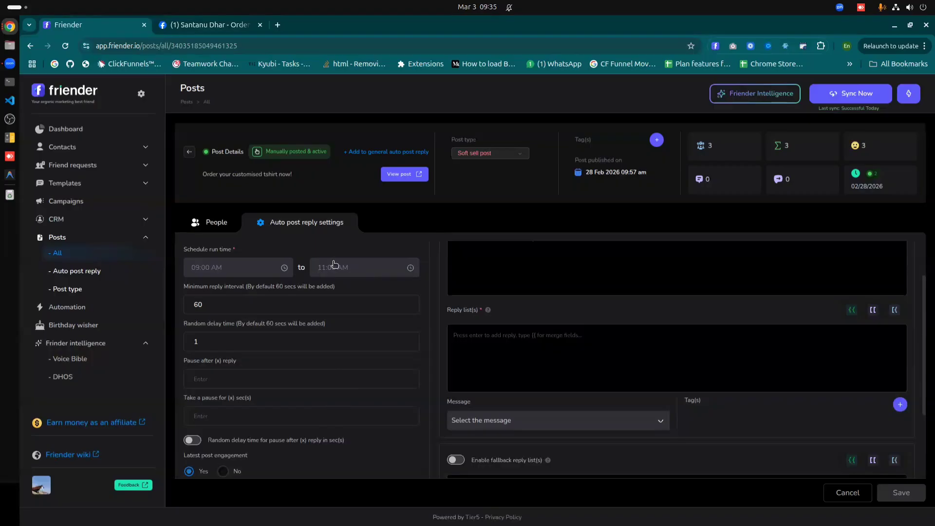
pyautogui.click(209, 25)
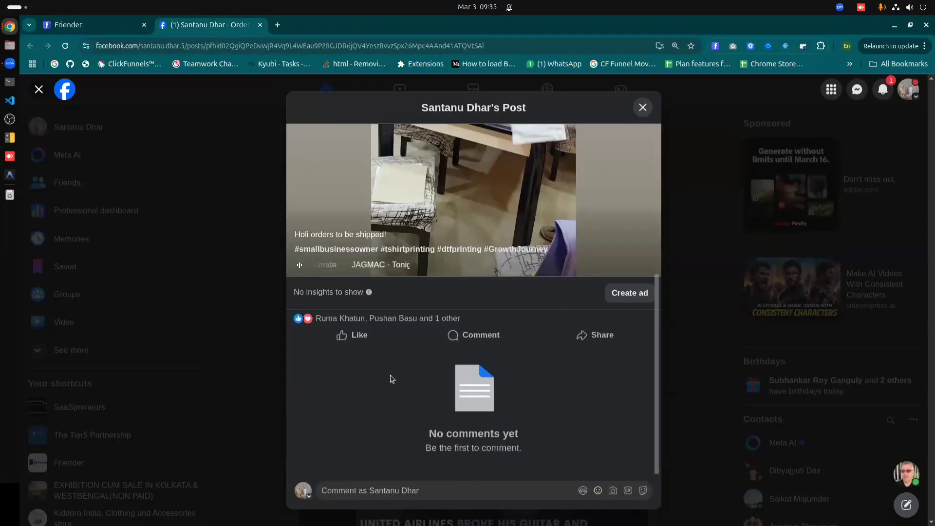
# Review the minimum reply interval and random delay time fields in Friender, comparing them with the post's comments section on Facebook
pyautogui.click(97, 24)
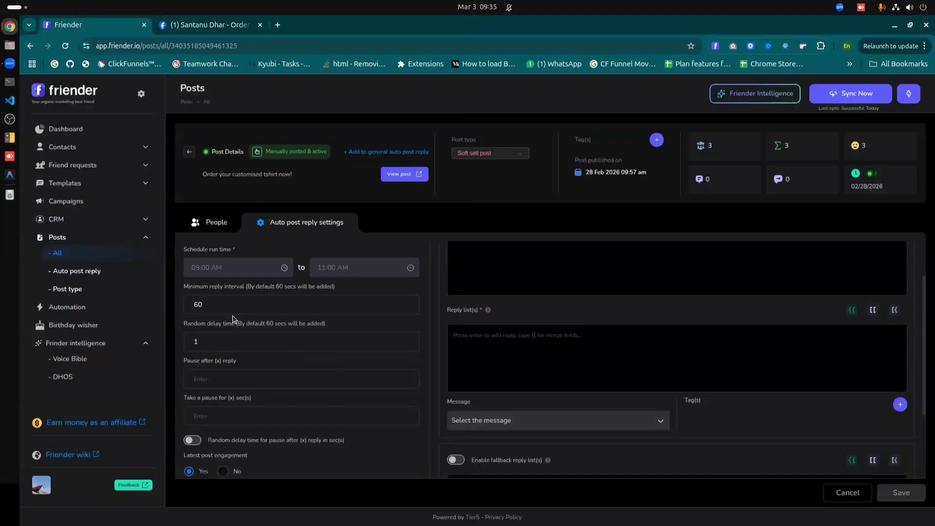
pyautogui.click(255, 308)
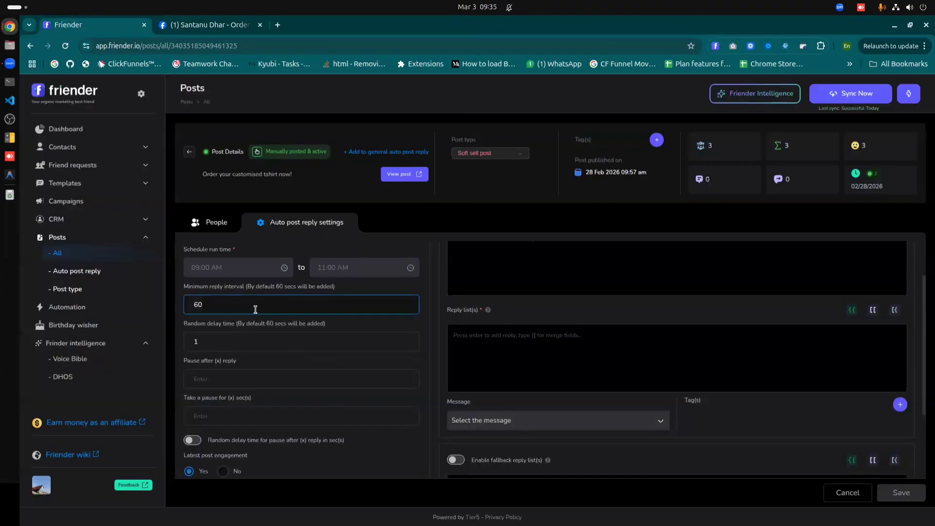
pyautogui.click(267, 343)
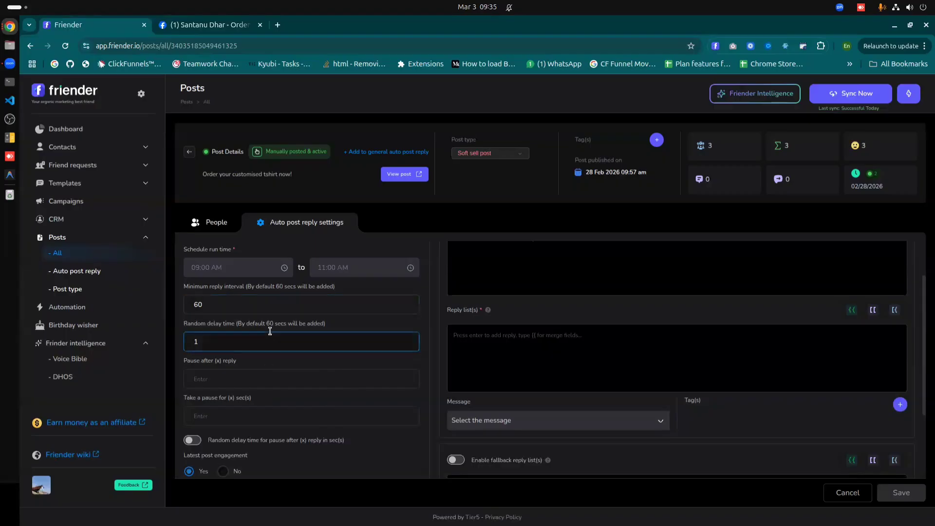
pyautogui.click(211, 325)
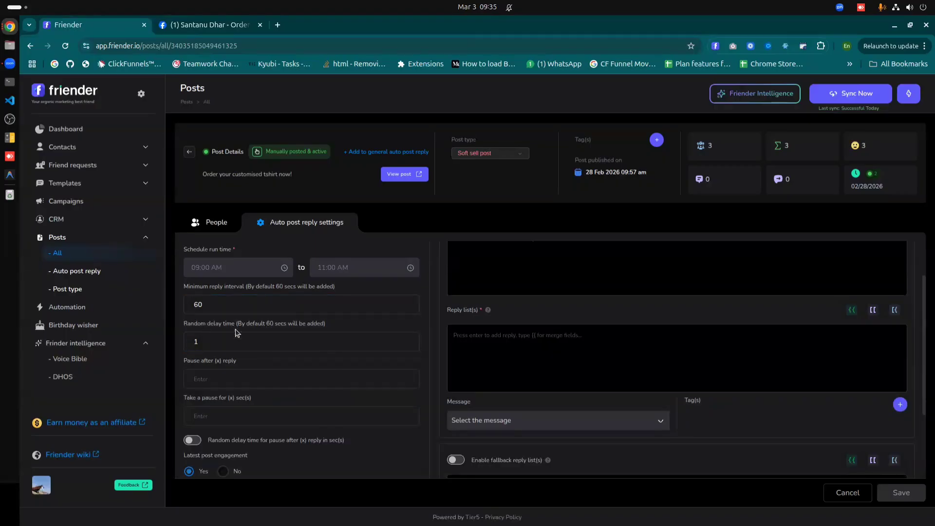
pyautogui.click(199, 305)
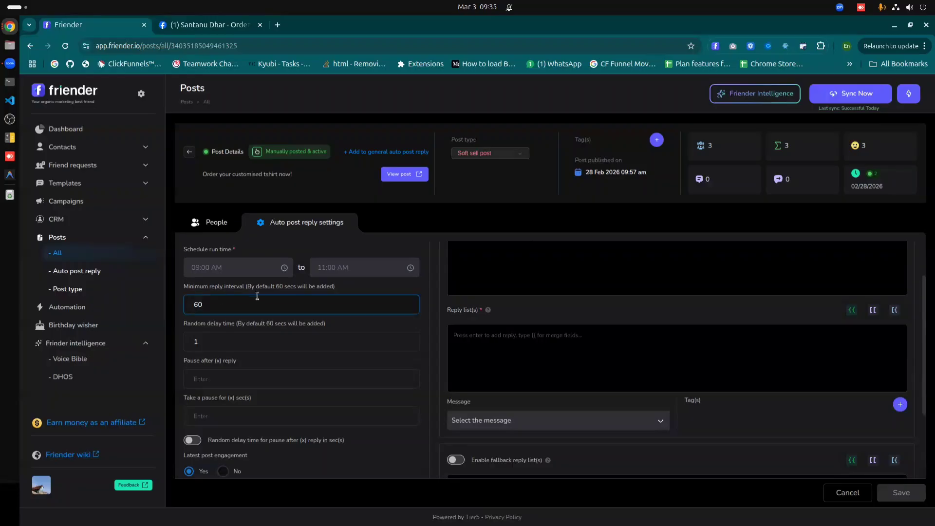
pyautogui.click(208, 24)
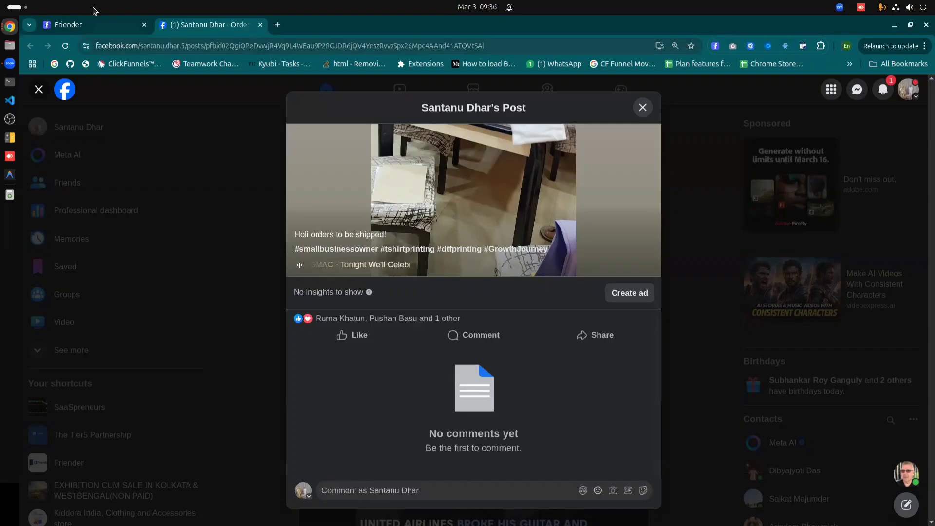
pyautogui.click(94, 22)
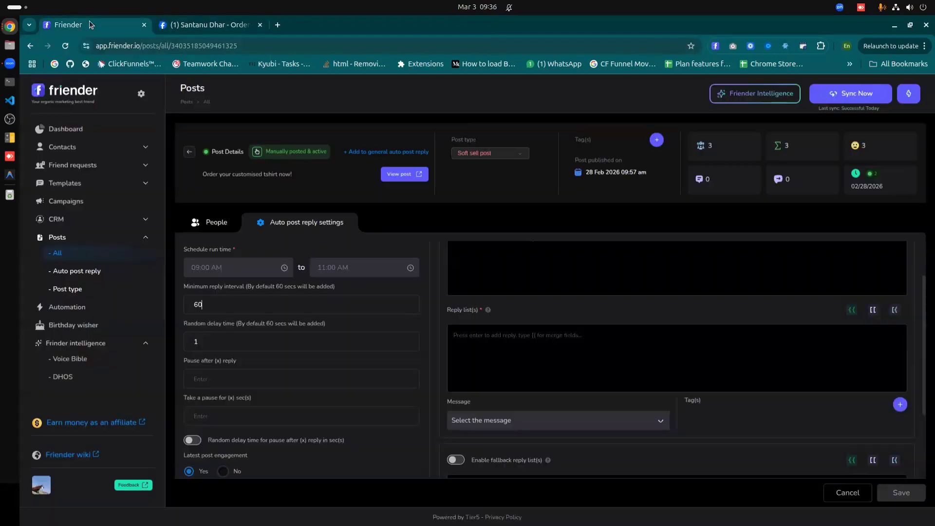
# Change the random delay time of the reply settings to 30 seconds
pyautogui.click(211, 342)
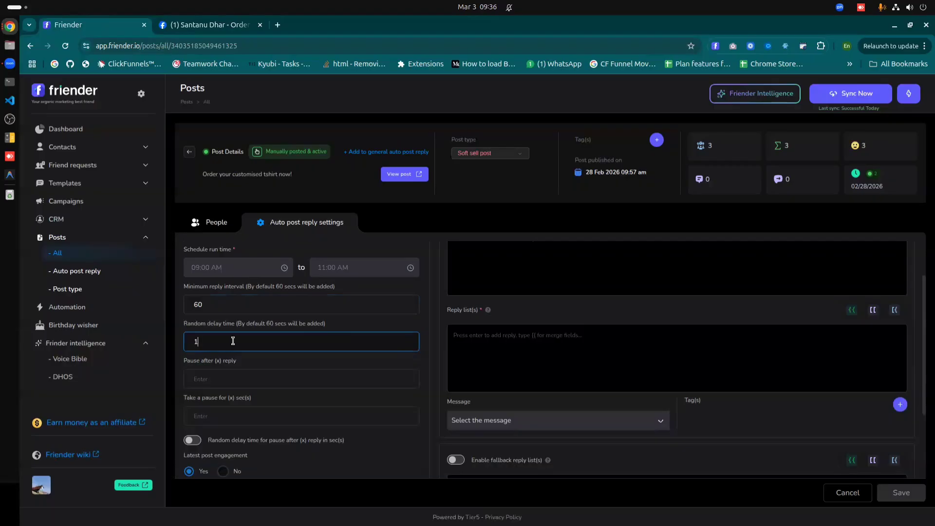
pyautogui.moveTo(232, 341); pyautogui.dragTo(188, 339)
pyautogui.click(217, 304)
# Set the replies to pause after 10 replies for 300 seconds, checking the Facebook post in between
pyautogui.click(217, 377)
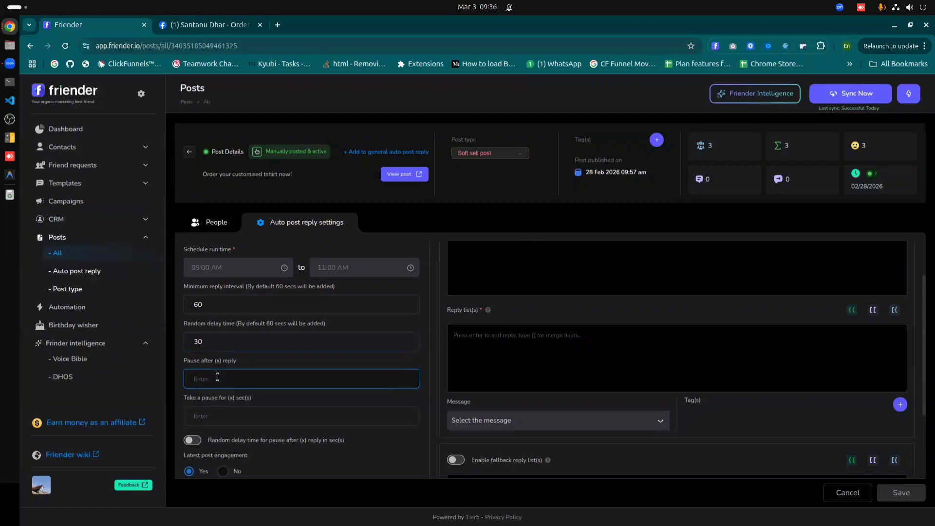
pyautogui.click(191, 30)
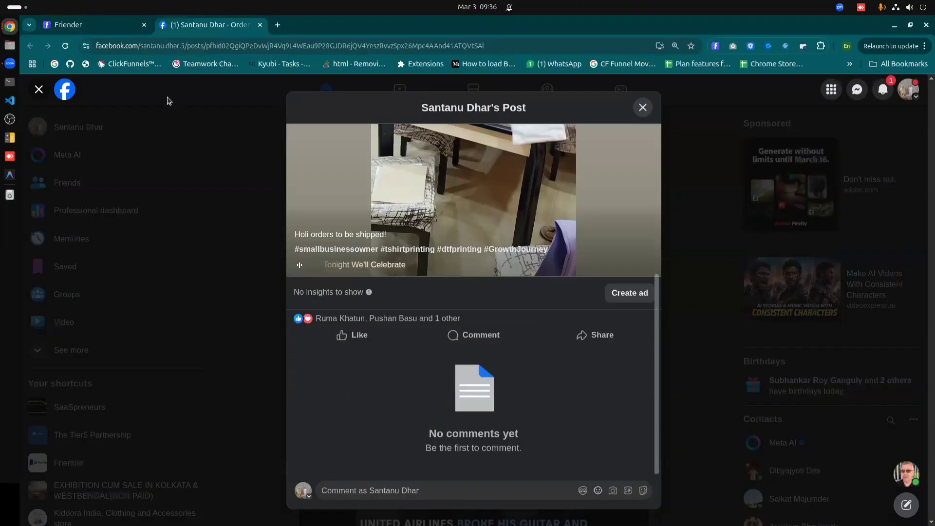
pyautogui.click(86, 22)
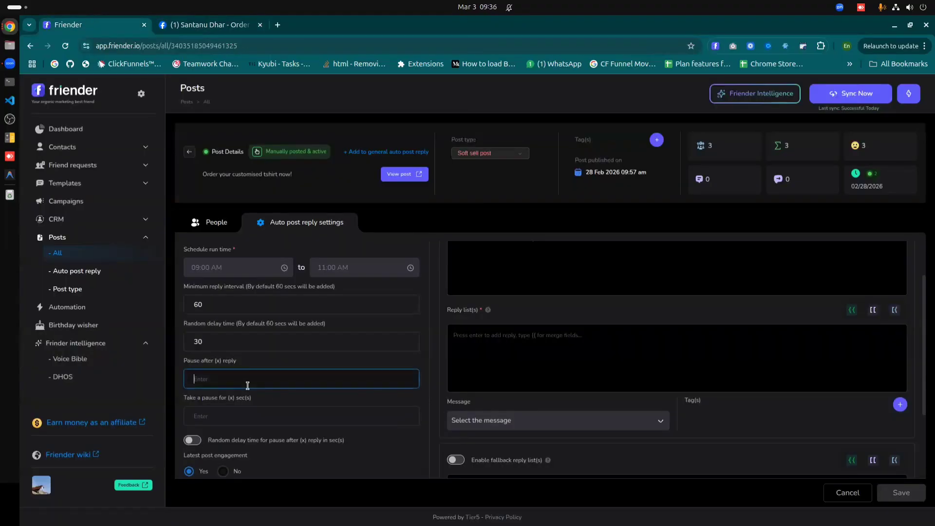
pyautogui.write('10')
pyautogui.scroll(-1, 267, 357)
pyautogui.click(229, 355)
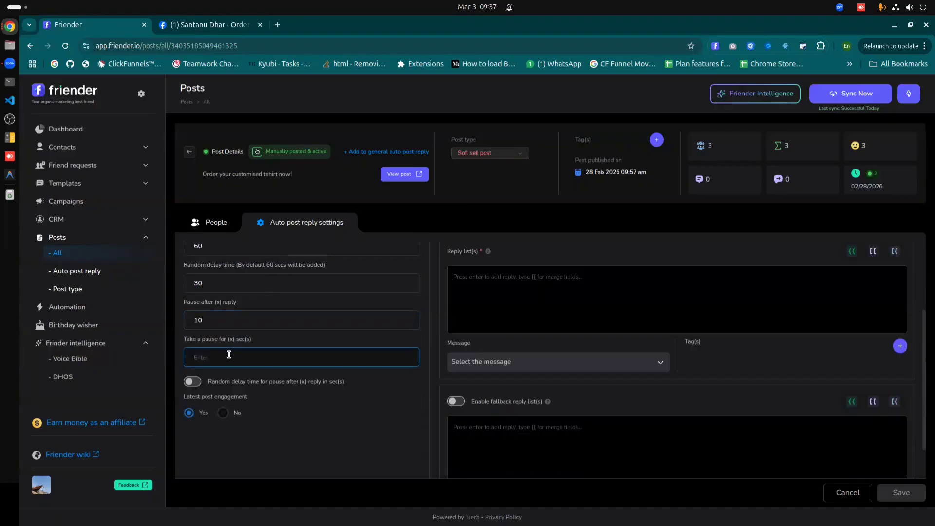
pyautogui.write('300')
# Enable the random delay time for the pause after replies and set it to 60 seconds
pyautogui.scroll(-1, 315, 384)
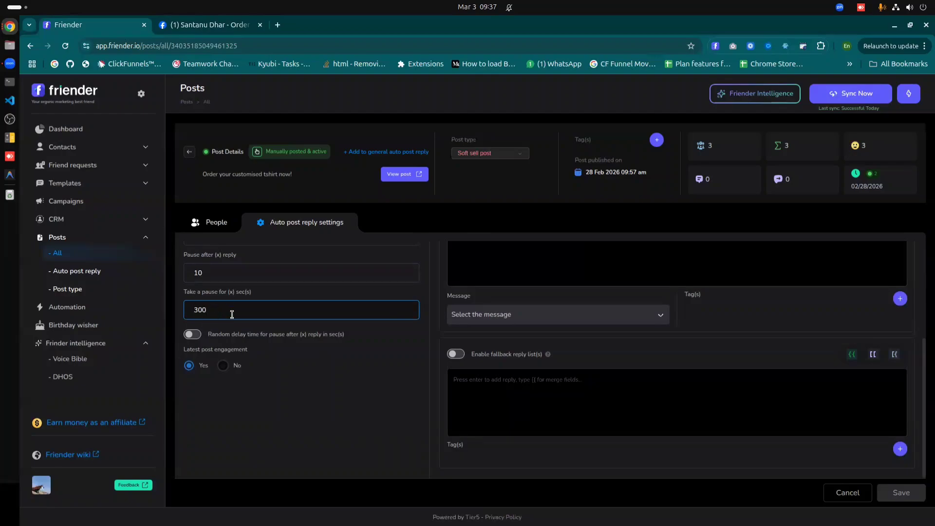
pyautogui.click(193, 334)
pyautogui.click(213, 350)
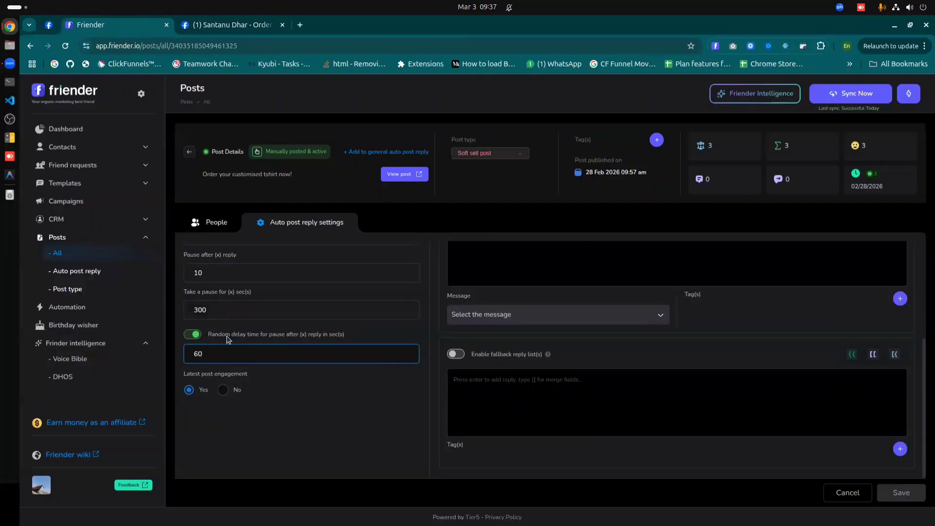
pyautogui.click(204, 275)
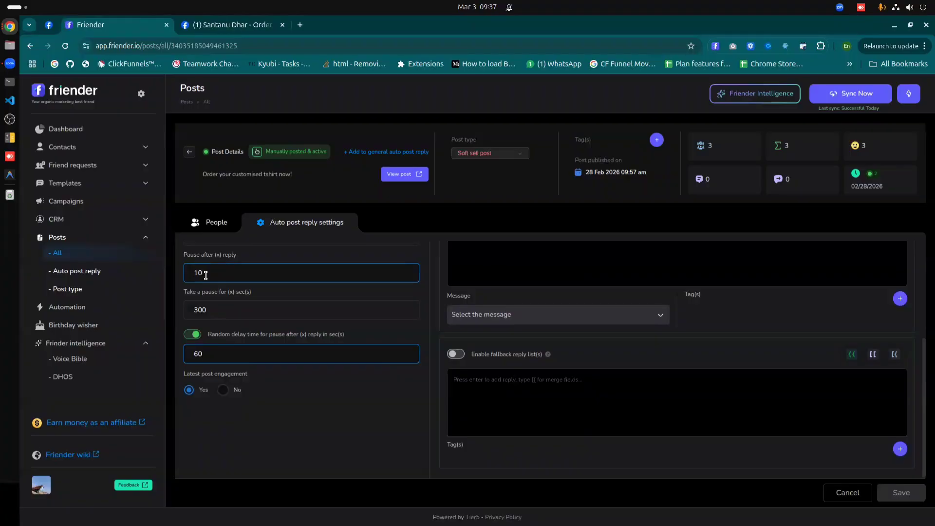
pyautogui.click(234, 354)
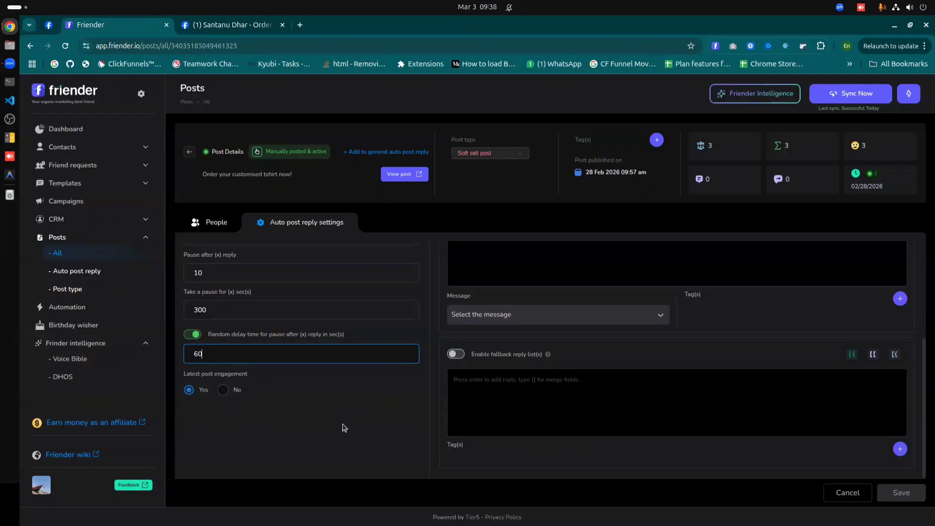
# Try No for latest post engagement, restore Yes, and look over the whole reply settings form
pyautogui.click(223, 389)
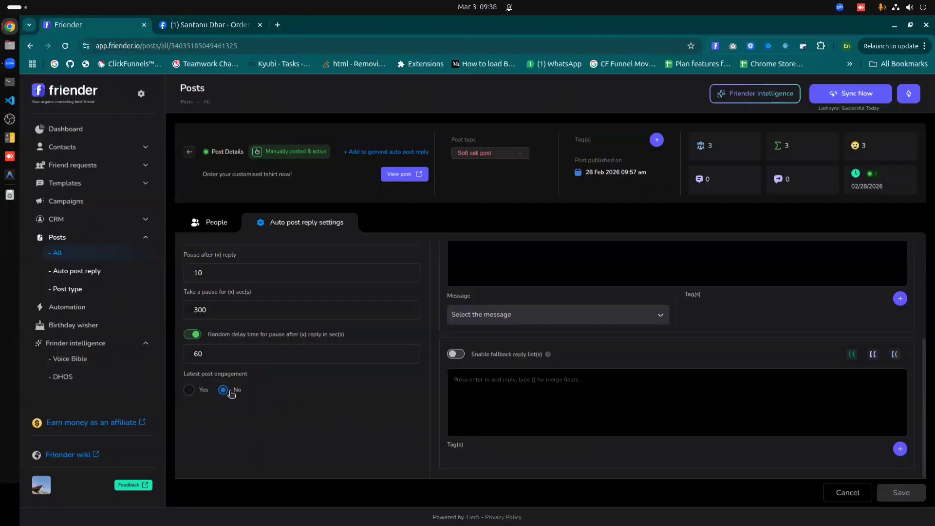
pyautogui.click(193, 390)
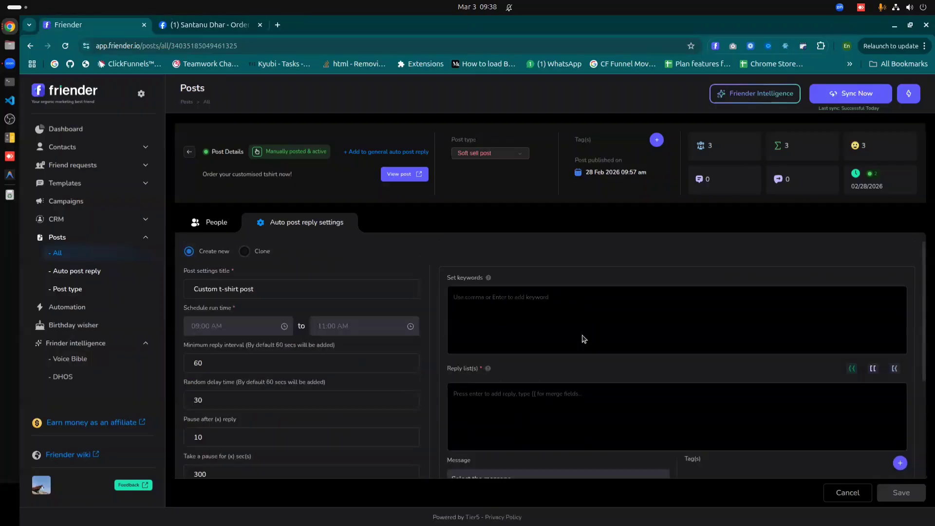
pyautogui.scroll(-3, 564, 336)
pyautogui.scroll(-5, 229, 396)
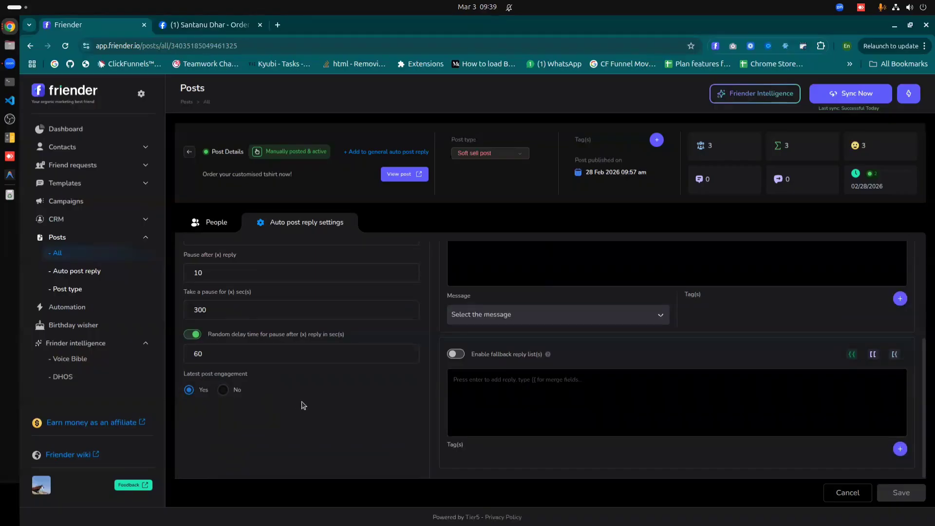
pyautogui.scroll(3, 571, 393)
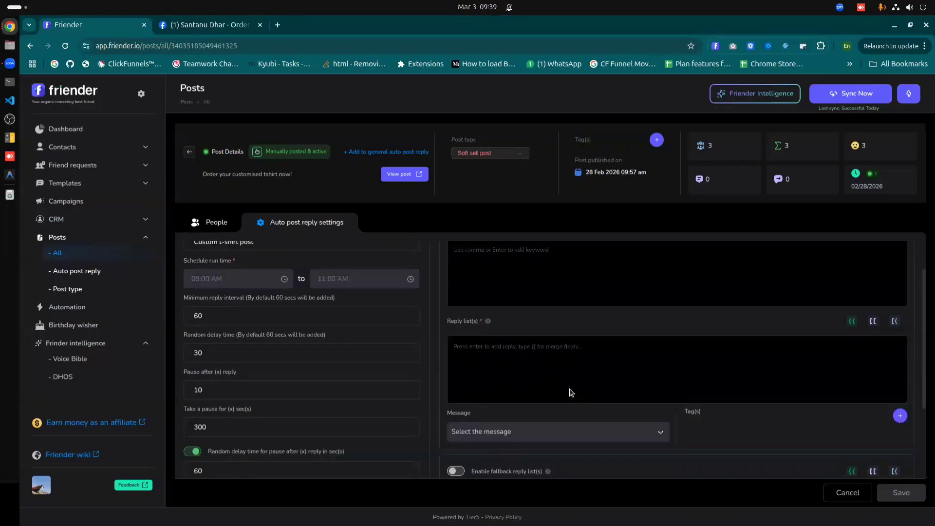
pyautogui.scroll(1, 571, 392)
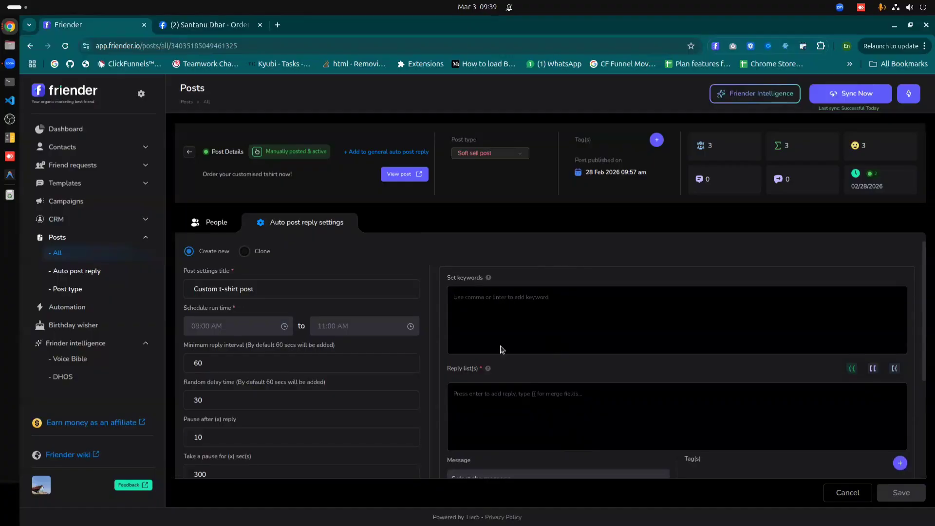
# Examine the customised t-shirt post on Facebook, from its caption and video to its comments section
pyautogui.hotkey('ctrl', 'Tab')
pyautogui.scroll(4, 385, 296)
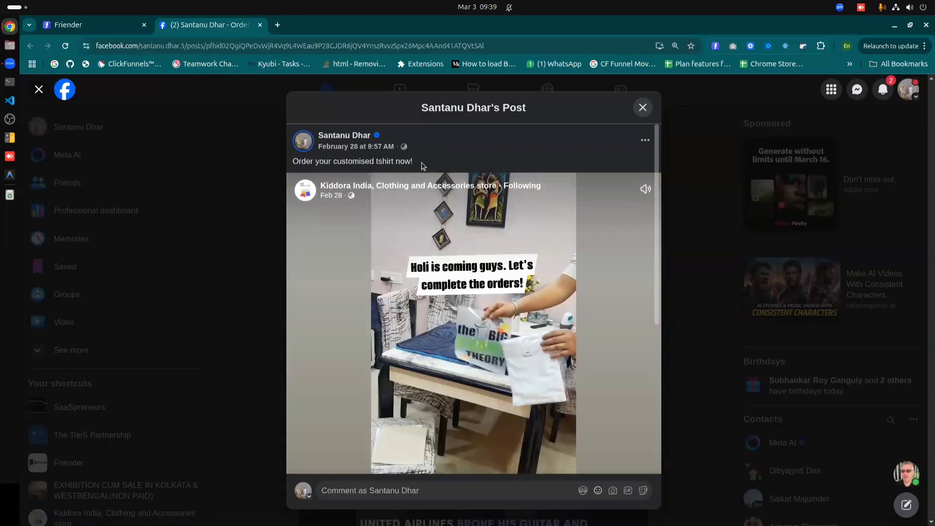
pyautogui.scroll(-5, 423, 299)
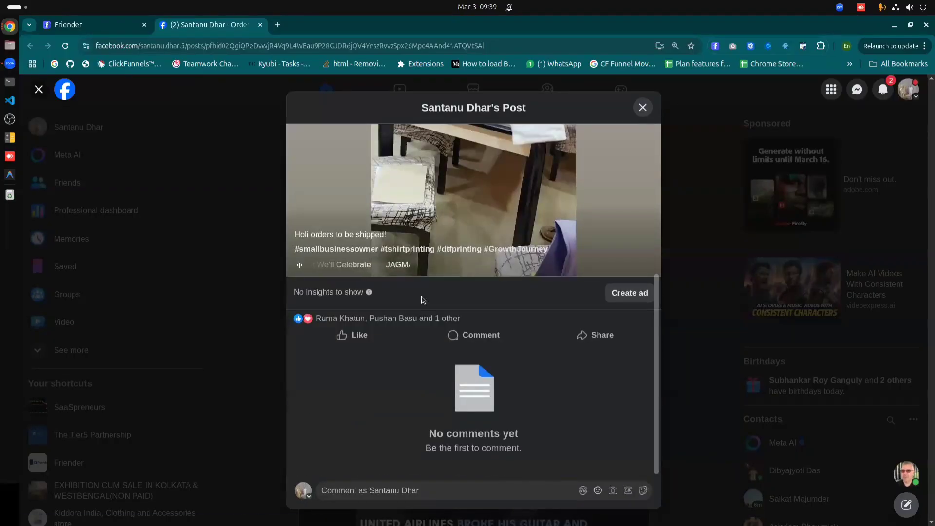
pyautogui.scroll(5, 423, 299)
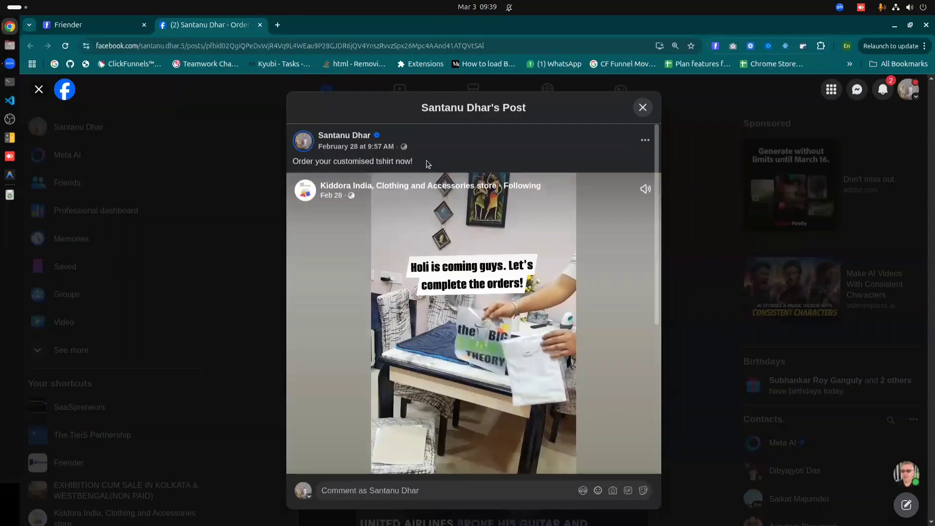
pyautogui.scroll(-5, 458, 165)
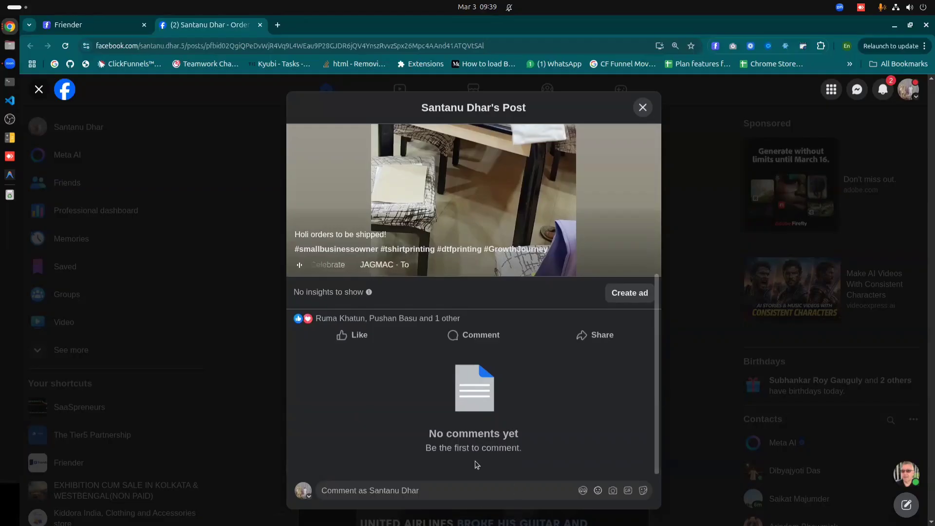
# Back in Friender, add the trigger keywords "Price", "Offer" and "more info" to the reply settings
pyautogui.click(93, 26)
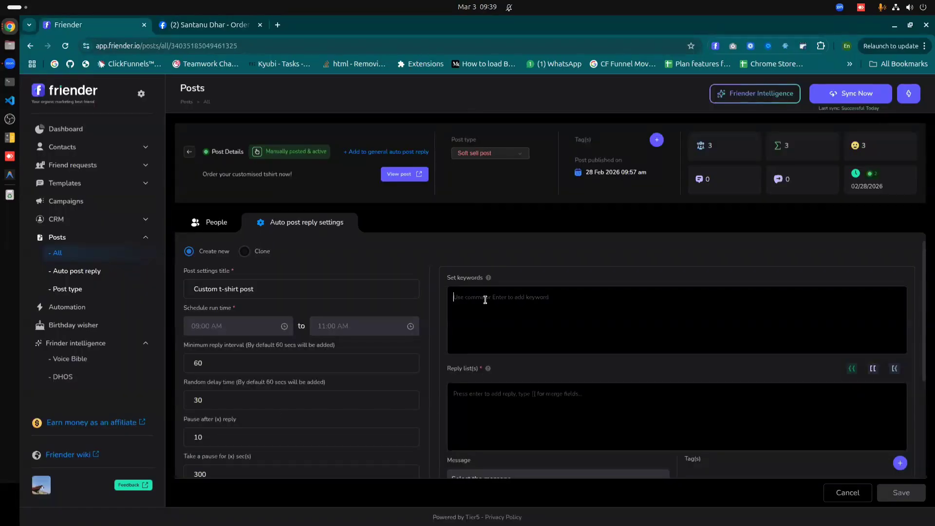
pyautogui.write('Price')
pyautogui.press('Return')
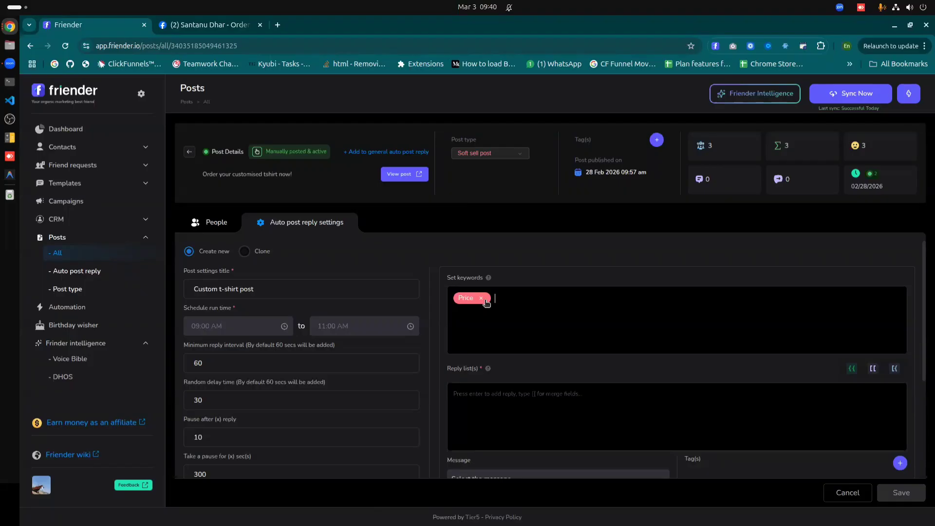
pyautogui.write('Offer')
pyautogui.press('Return')
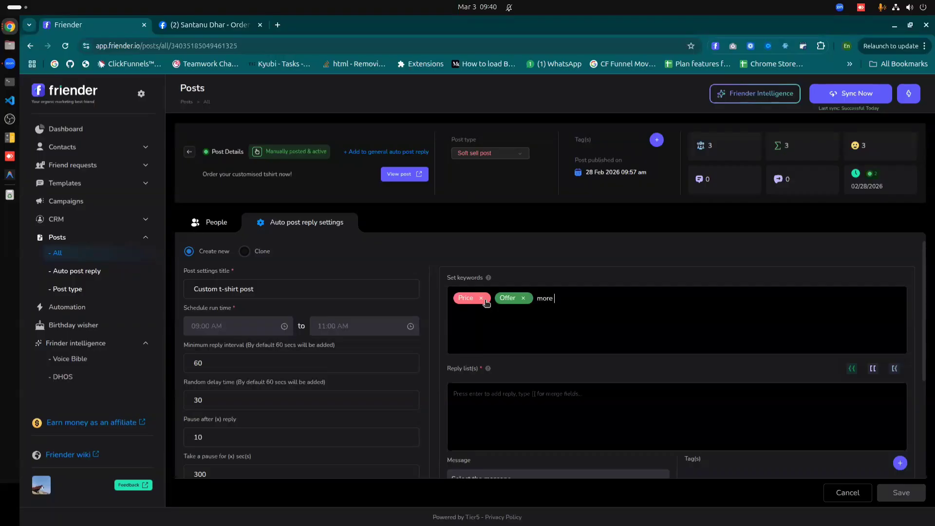
pyautogui.press('Return')
pyautogui.scroll(-3, 491, 322)
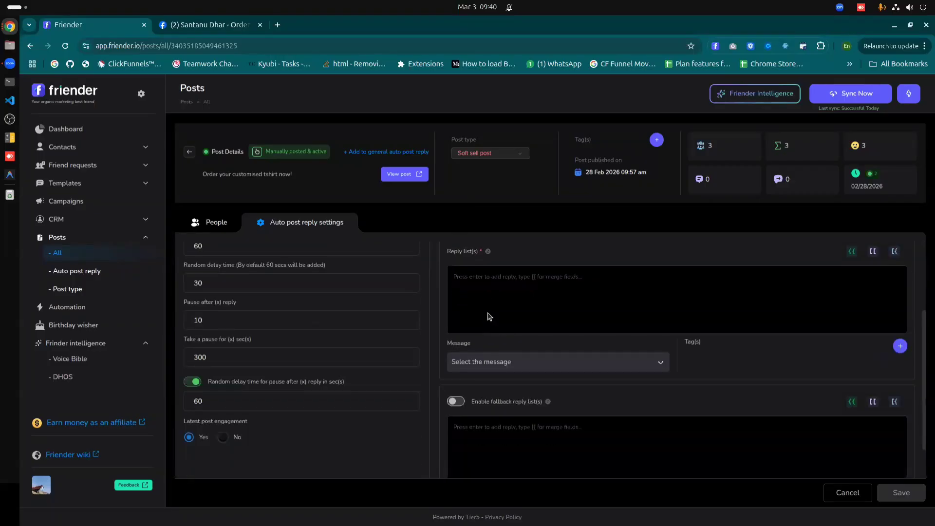
pyautogui.scroll(3, 489, 317)
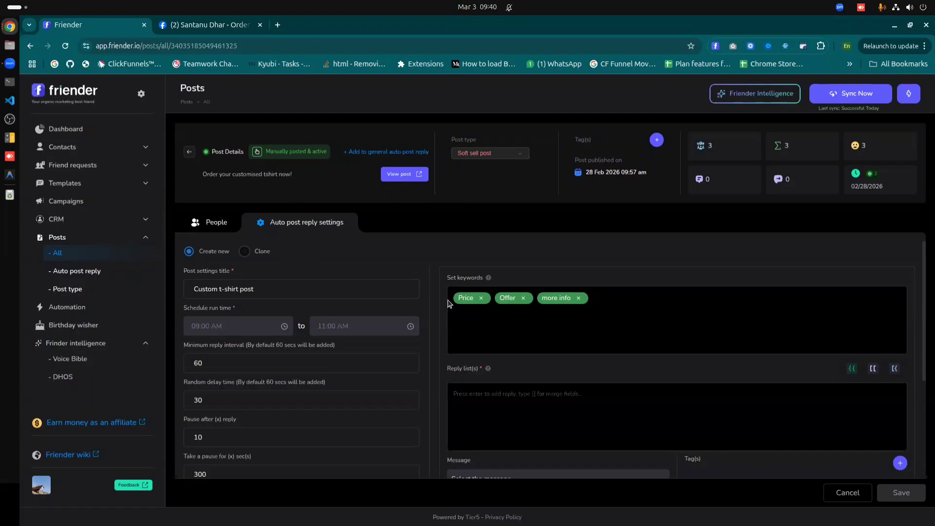
# Add the replies "Please check my DM to you" and "OKay. thanks for commenting on my post. Sending you the details in your DM"
pyautogui.scroll(-1, 486, 349)
pyautogui.write('Please check your')
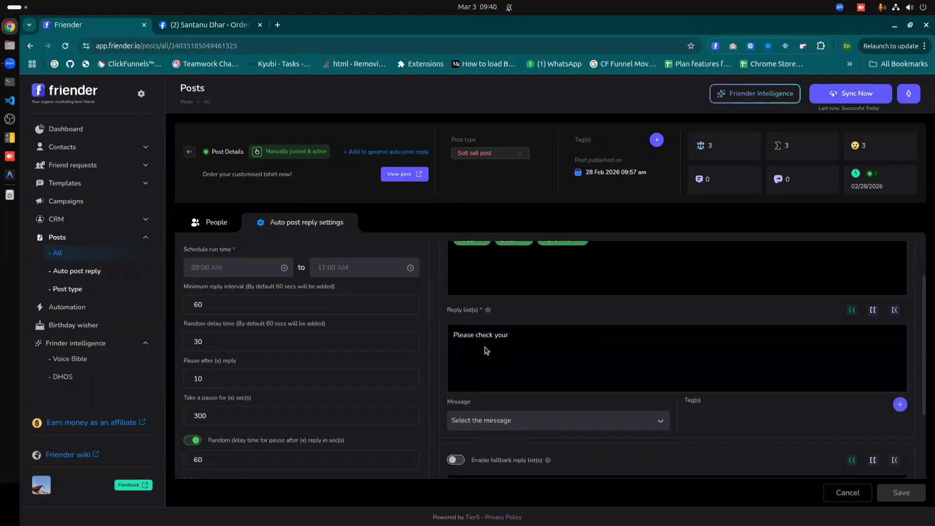
pyautogui.write(' DM')
pyautogui.press('Return')
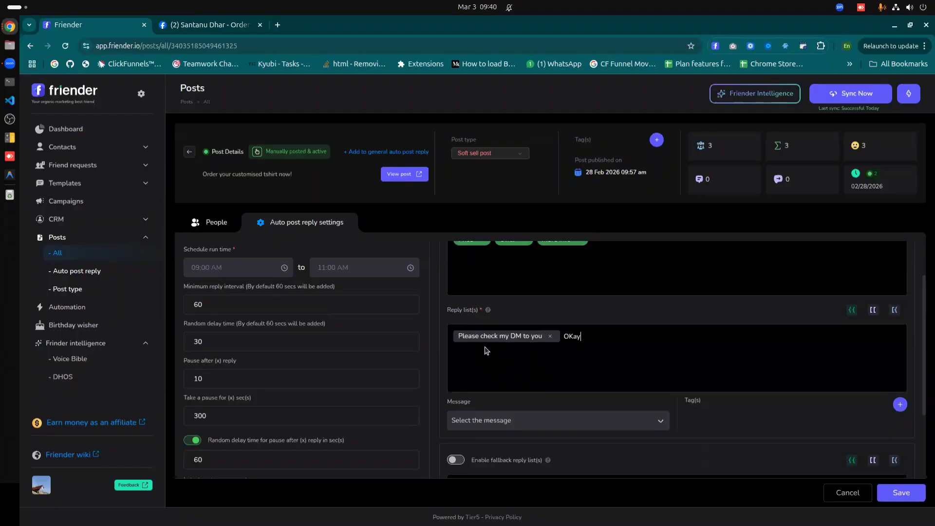
pyautogui.write('OKay. thanks for commenting on my post')
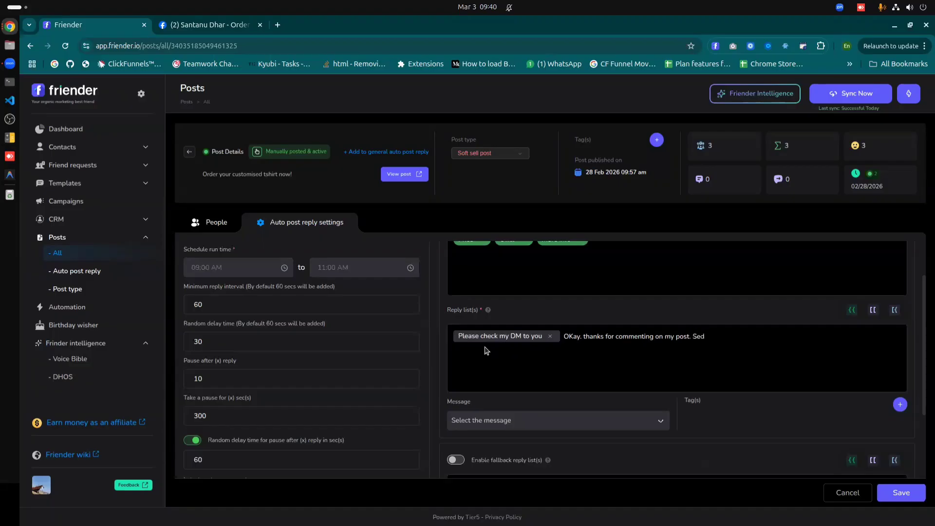
pyautogui.write('. Sending you the details in your DM')
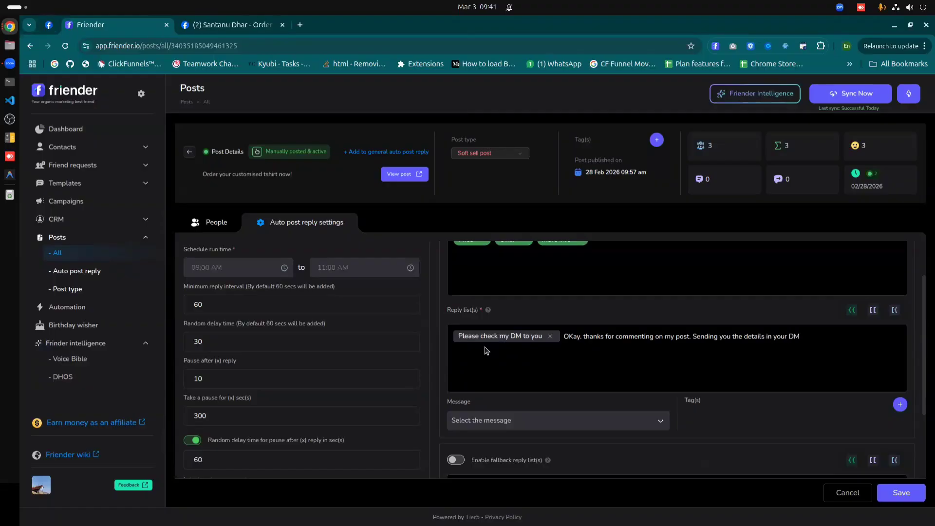
pyautogui.press('Return')
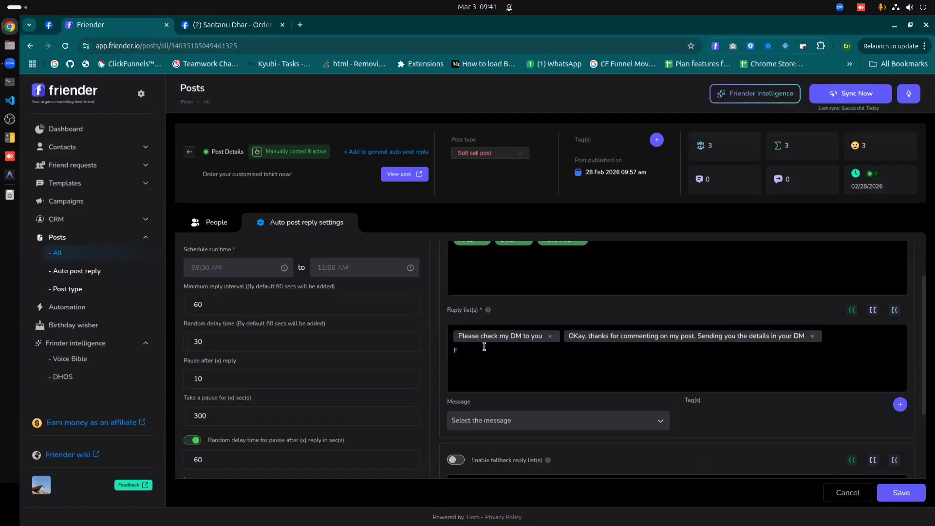
# Add "For sure. Please check my DM to you" as another reply in the reply list and review it against the keywords
pyautogui.write('For sure. Please check my DM to you')
pyautogui.press('Return')
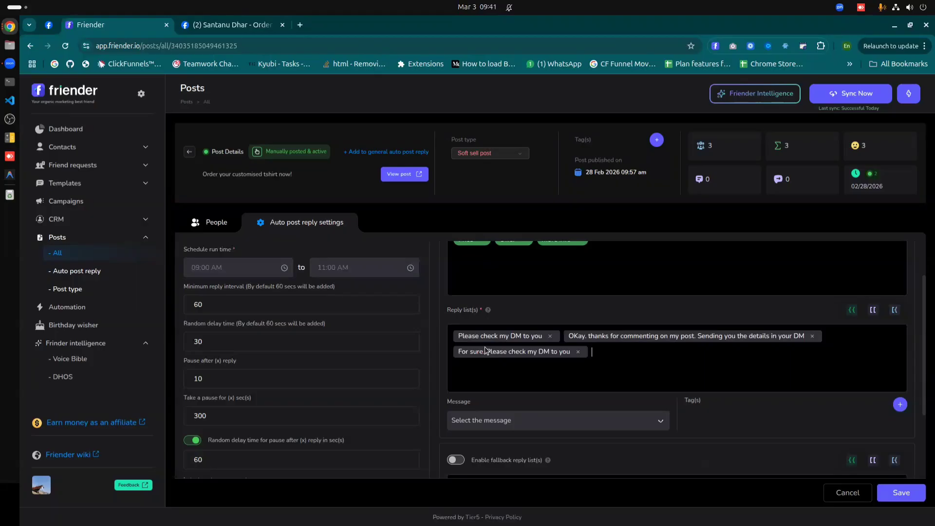
pyautogui.scroll(-2, 549, 319)
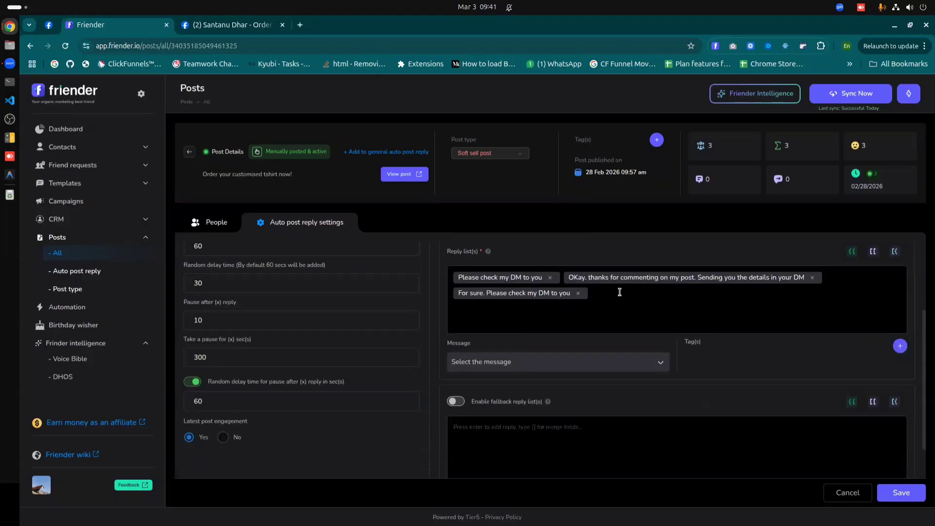
pyautogui.scroll(4, 619, 292)
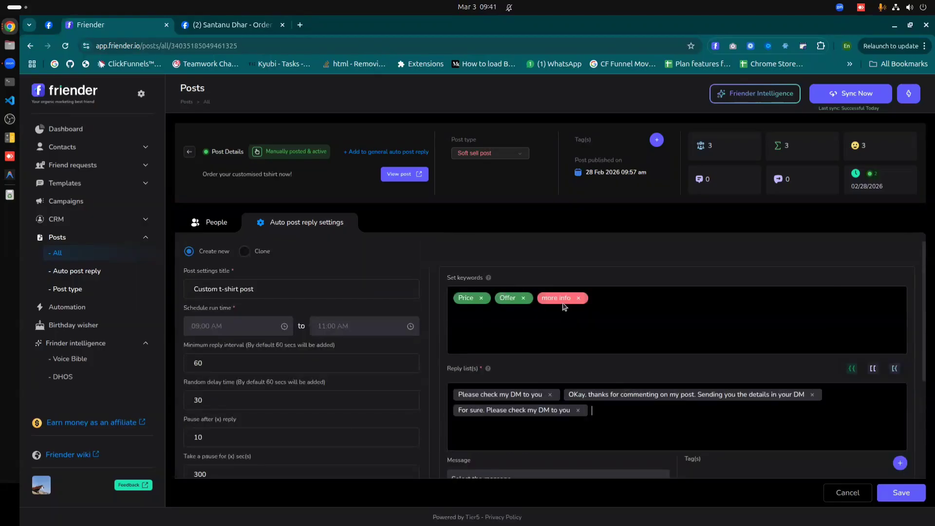
pyautogui.scroll(-2, 563, 307)
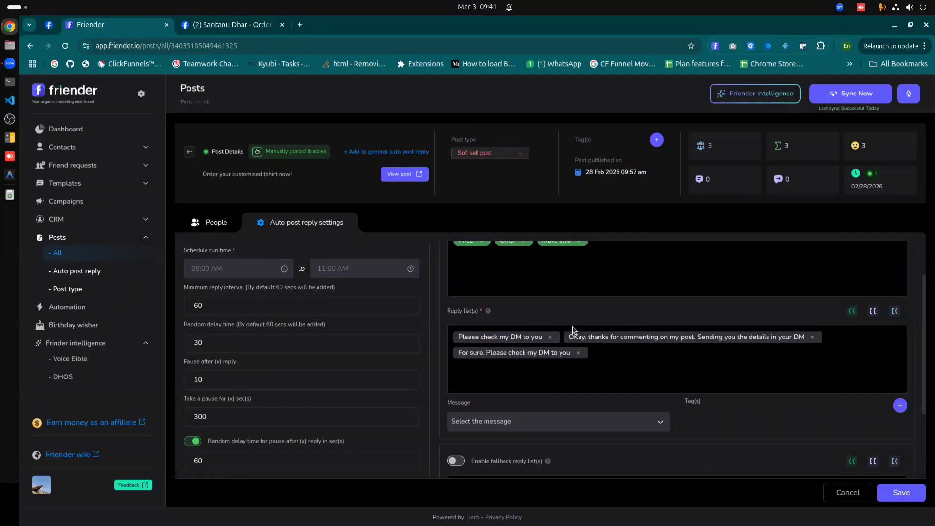
pyautogui.scroll(2, 565, 317)
pyautogui.scroll(-2, 554, 428)
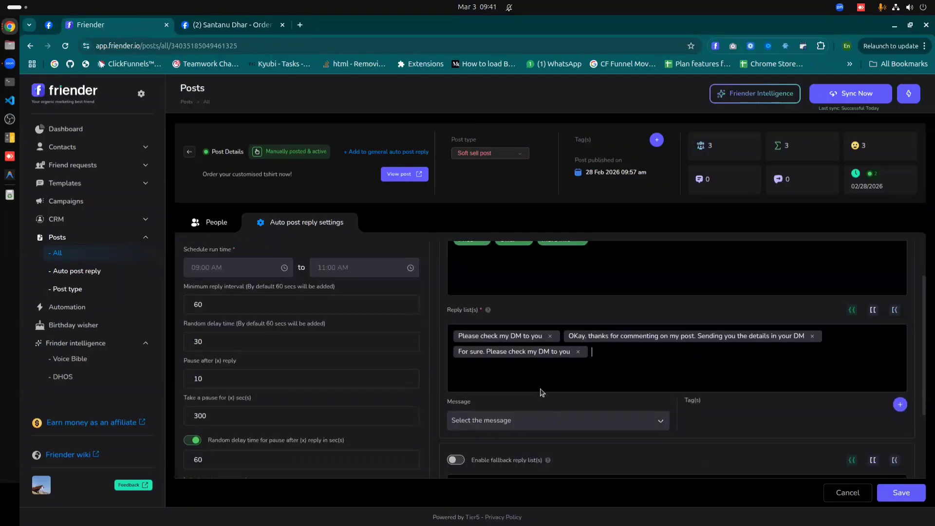
pyautogui.click(605, 352)
# Open the message choices below the reply list and look over the quick message and group message options
pyautogui.scroll(-4, 606, 350)
pyautogui.scroll(3, 621, 338)
pyautogui.scroll(-1, 506, 322)
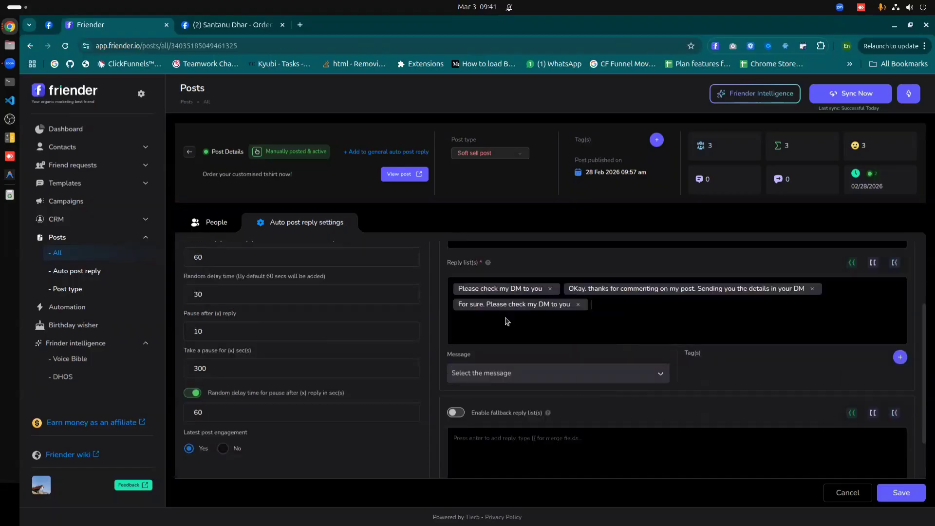
pyautogui.scroll(-2, 555, 324)
pyautogui.click(519, 319)
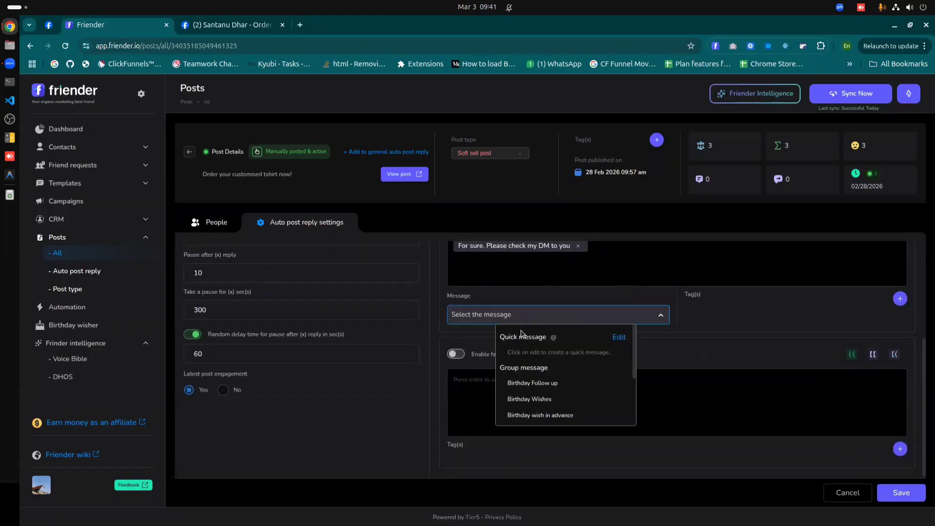
pyautogui.scroll(2, 535, 341)
pyautogui.scroll(-2, 550, 361)
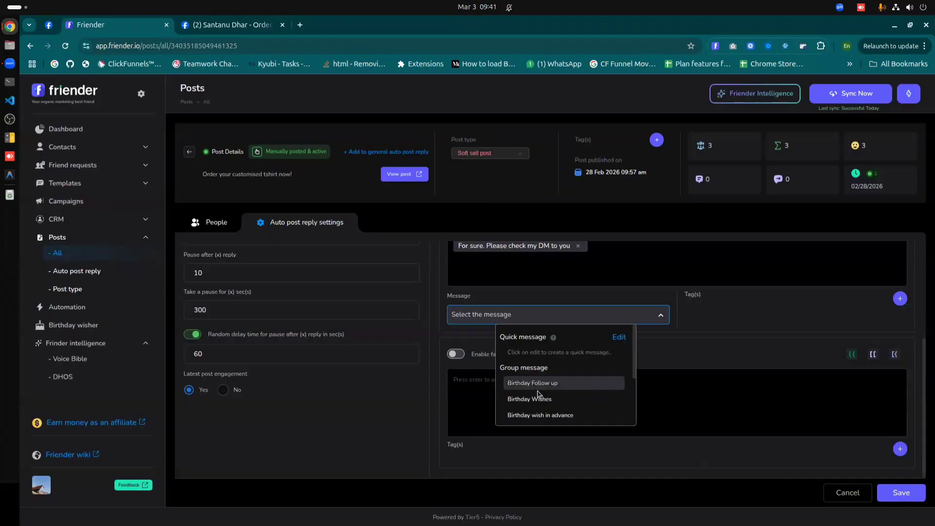
pyautogui.scroll(-3, 541, 392)
pyautogui.scroll(5, 543, 416)
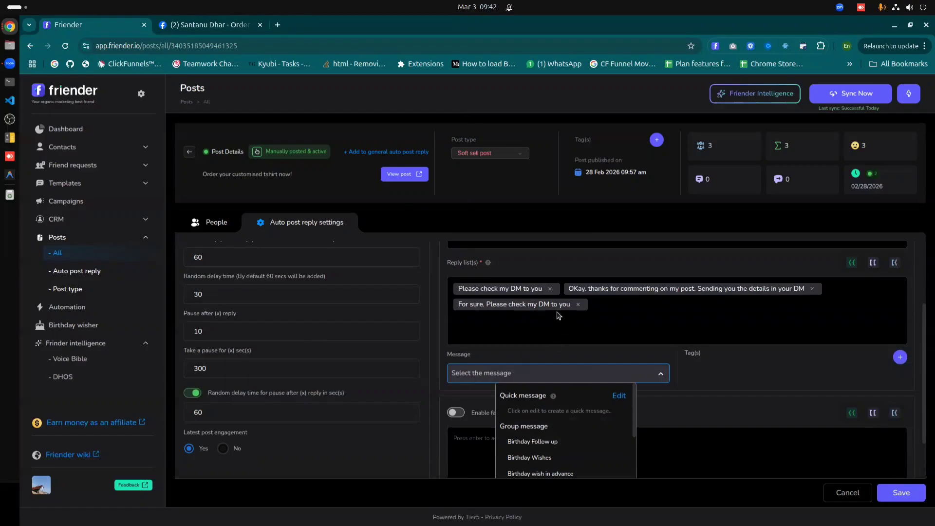
pyautogui.scroll(-1, 558, 316)
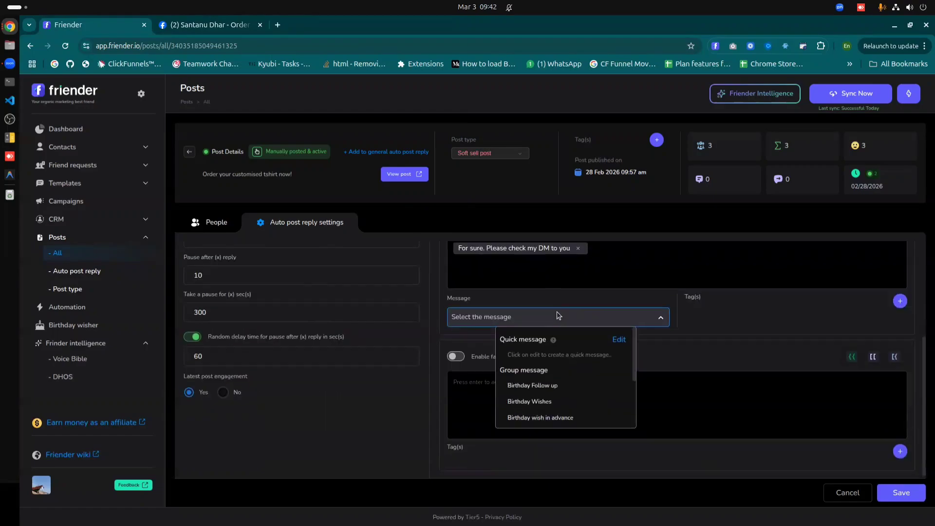
# Start a new quick message with the text "Hey. Thanks for commenting on my post."
pyautogui.click(621, 336)
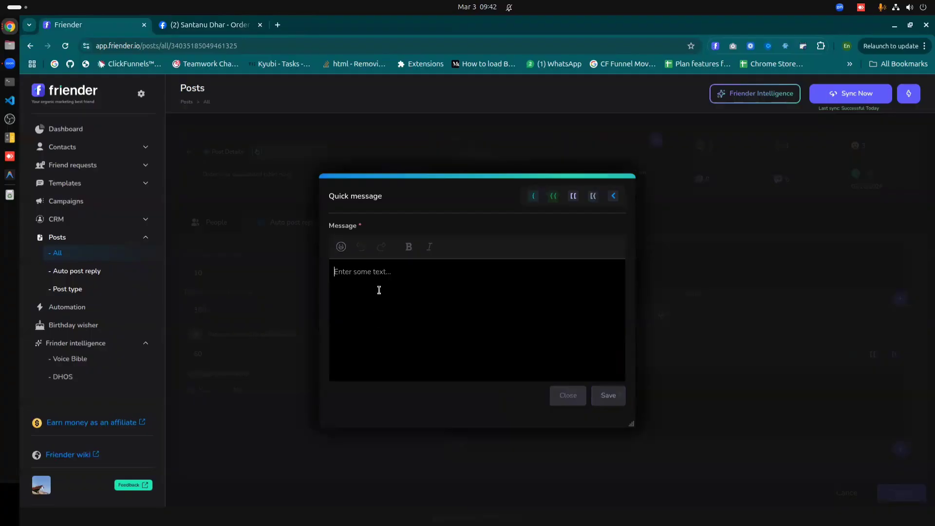
pyautogui.write('He')
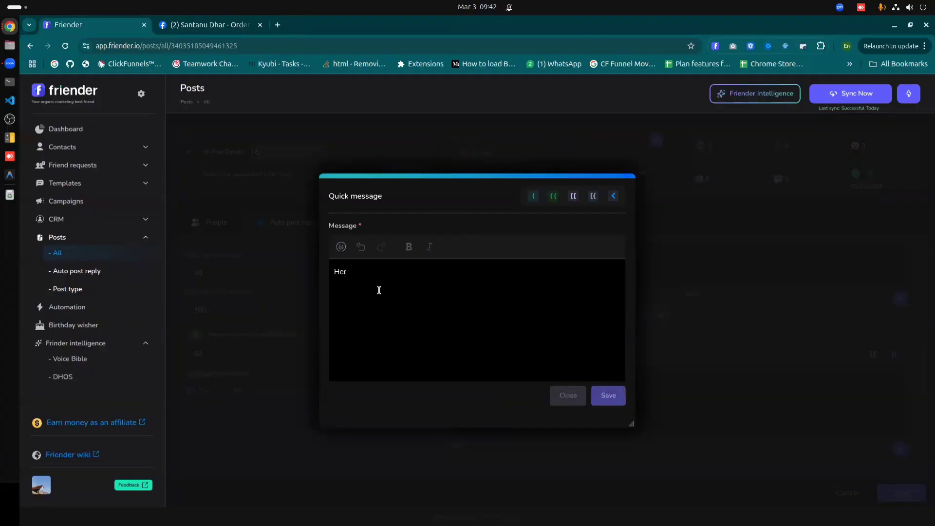
pyautogui.write('y. Than')
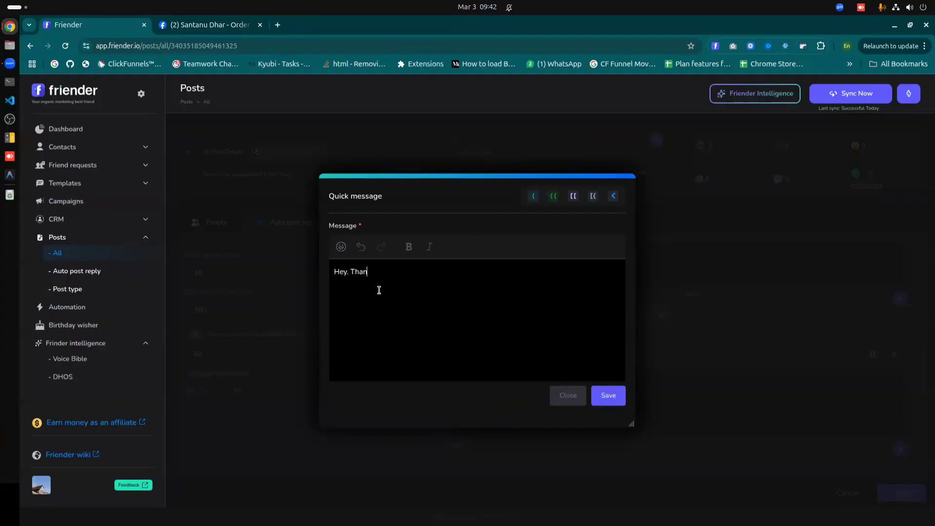
pyautogui.write('ks for commenting on ')
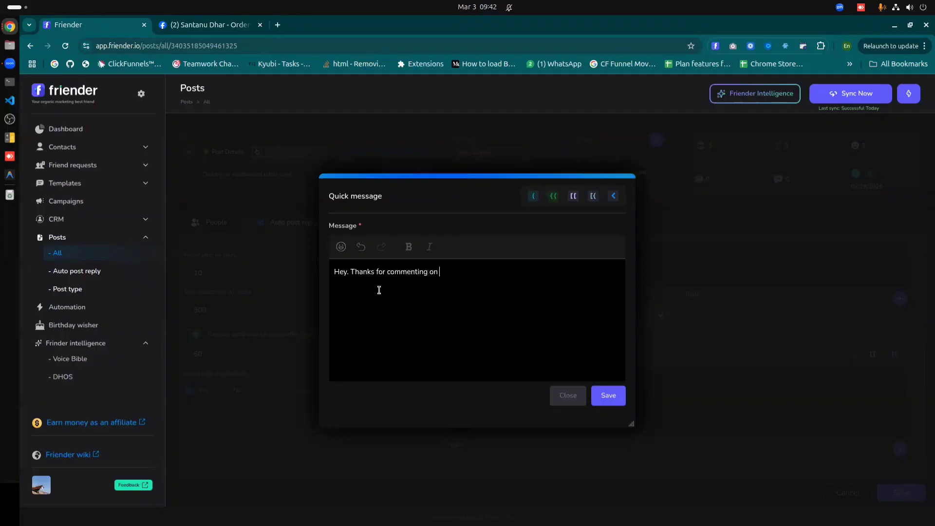
pyautogui.write('my post')
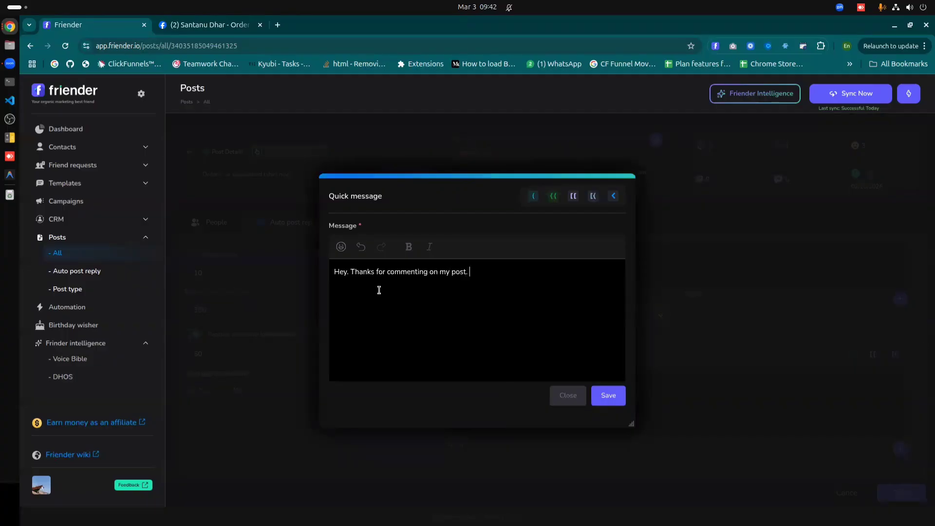
# Continue the message with "Please let me know your requirement in details. So that I can get you the best offer." and save it
pyautogui.write('. Please let me know w')
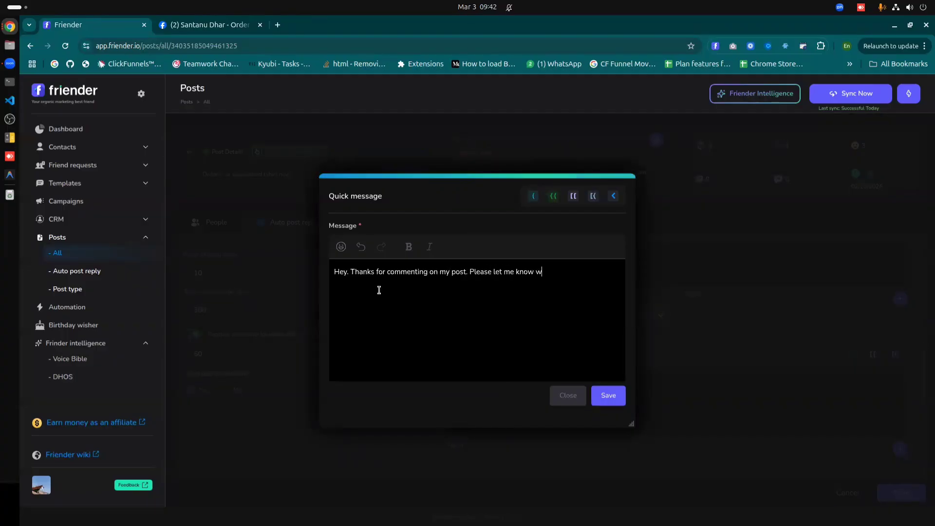
pyautogui.press('BackSpace')
pyautogui.write('your requ')
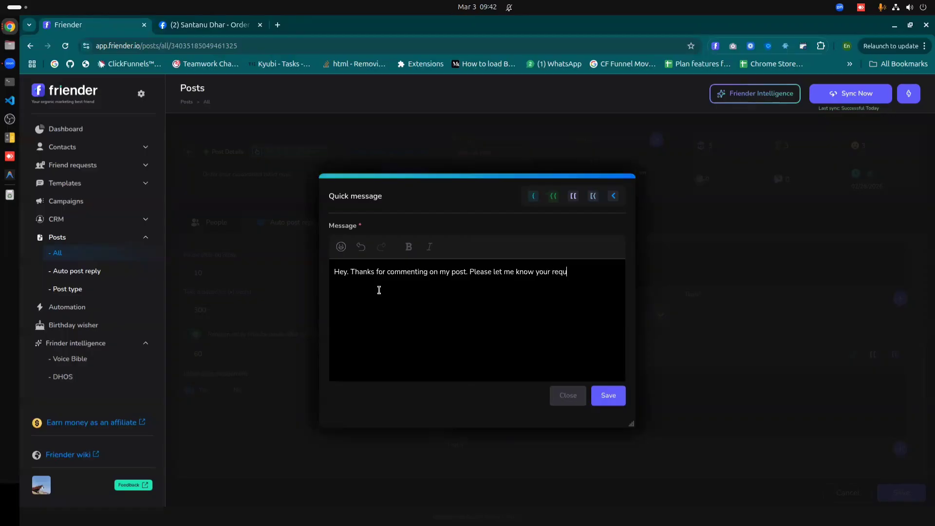
pyautogui.write('irement in details. So that I can')
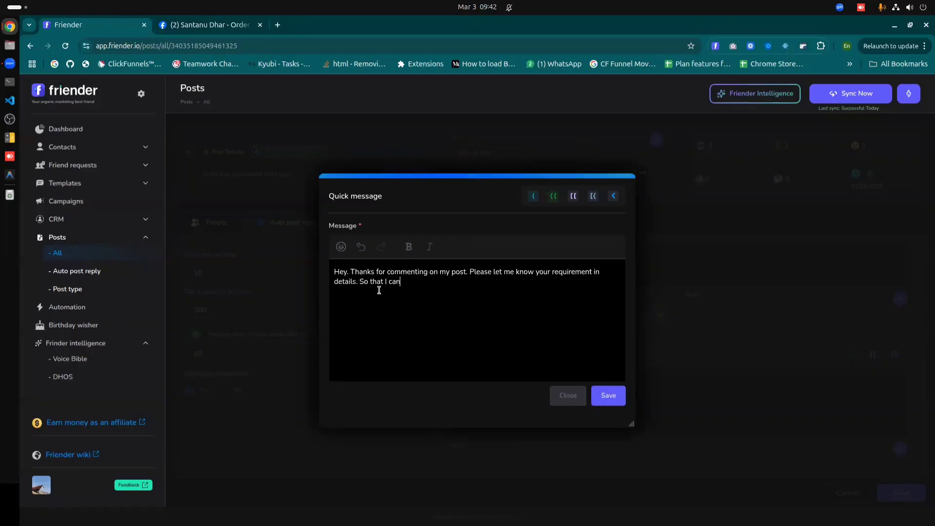
pyautogui.write(' get you the be')
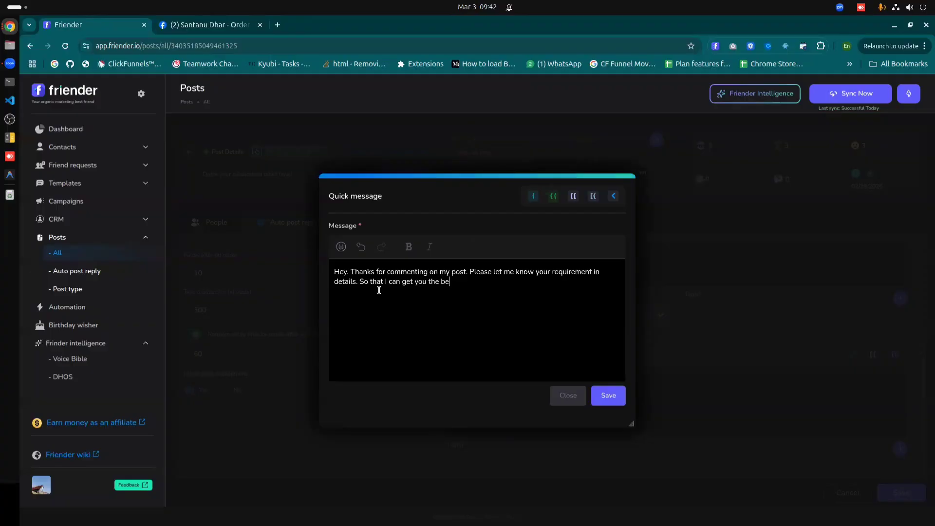
pyautogui.write('st offer.')
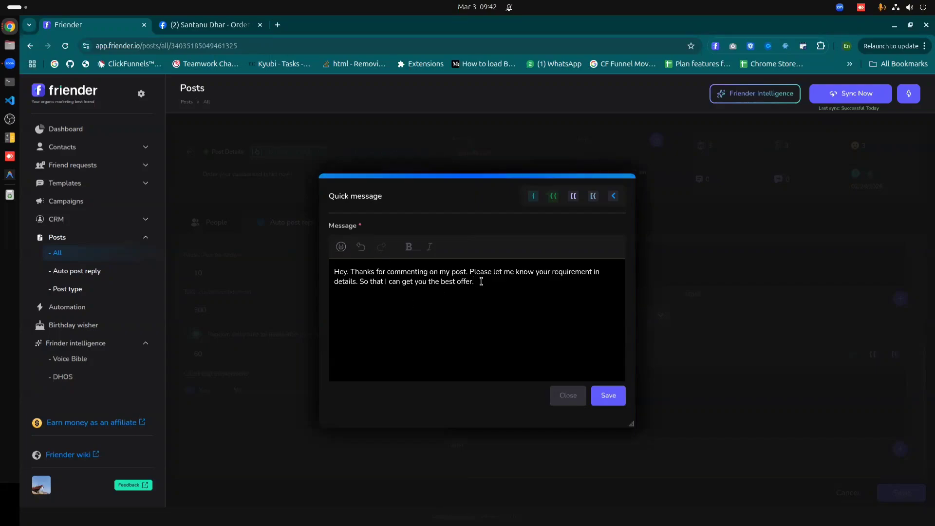
pyautogui.click(332, 277)
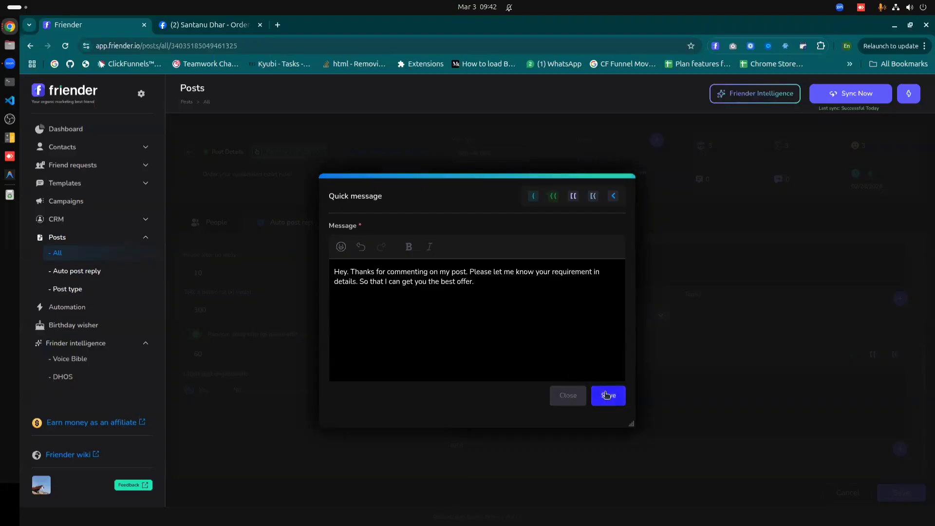
pyautogui.click(609, 394)
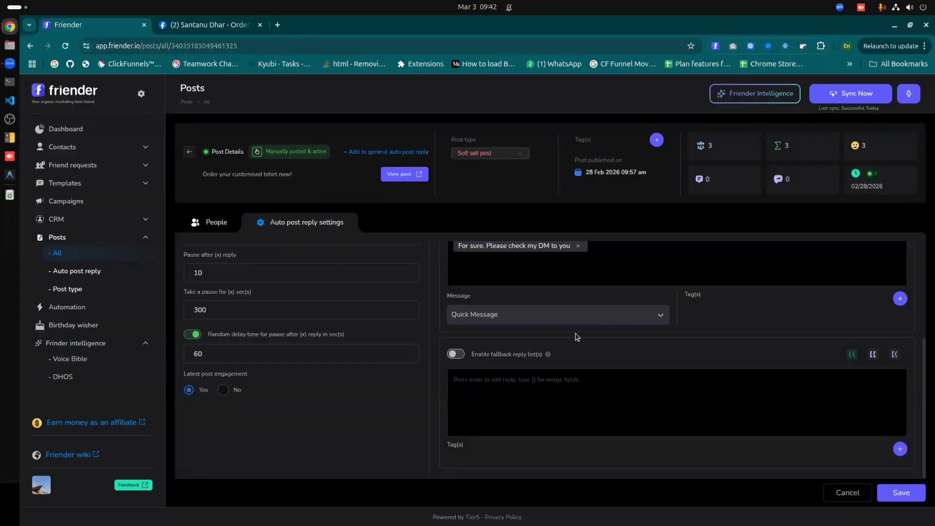
# Assign the "custom t-shirt" tag to the keyword reply section and save the tag selection
pyautogui.scroll(1, 576, 336)
pyautogui.scroll(-1, 779, 360)
pyautogui.scroll(1, 857, 370)
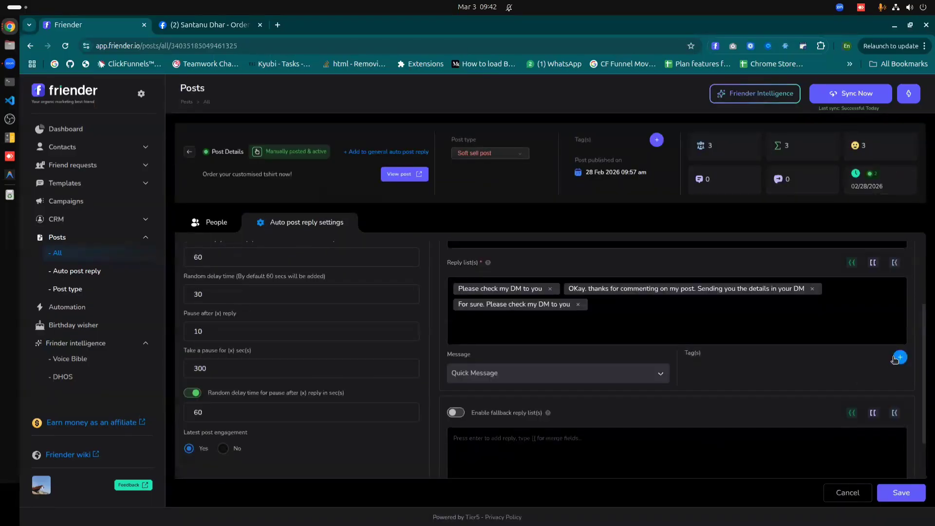
pyautogui.click(900, 357)
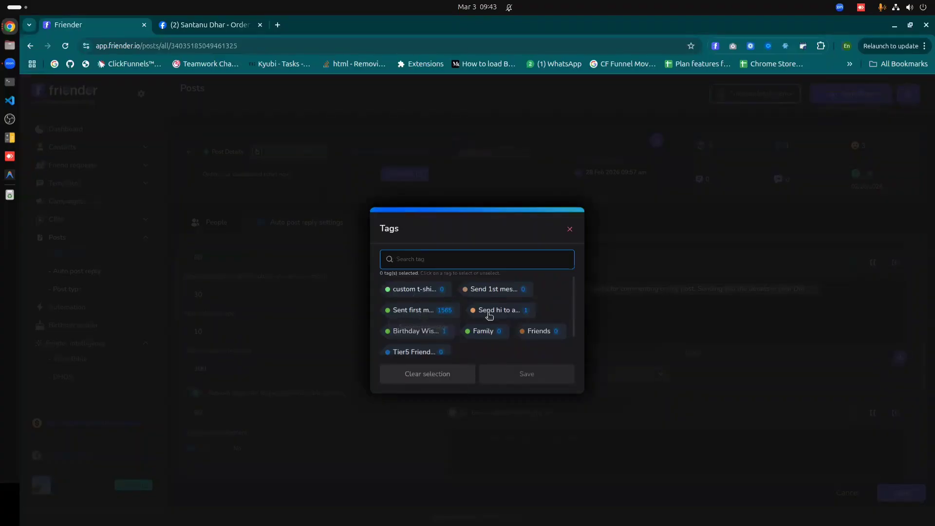
pyautogui.click(425, 290)
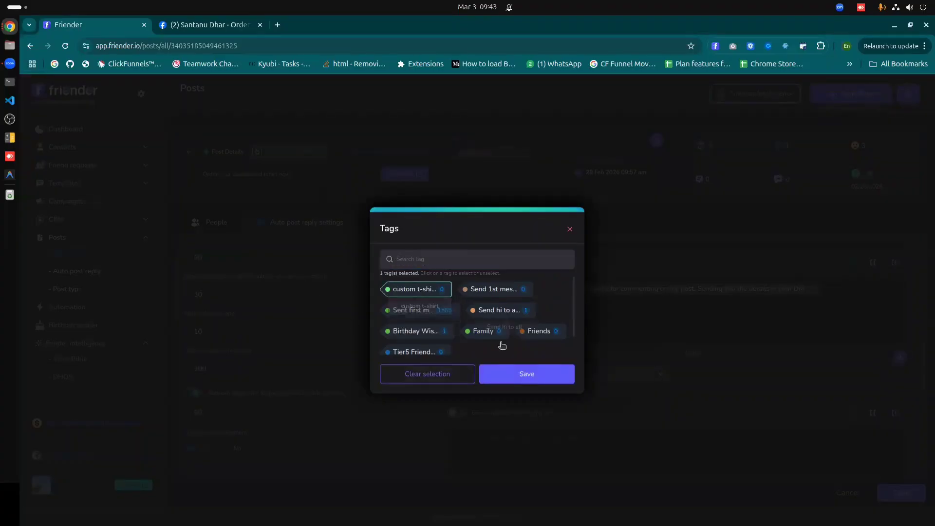
pyautogui.click(507, 374)
pyautogui.scroll(-2, 238, 266)
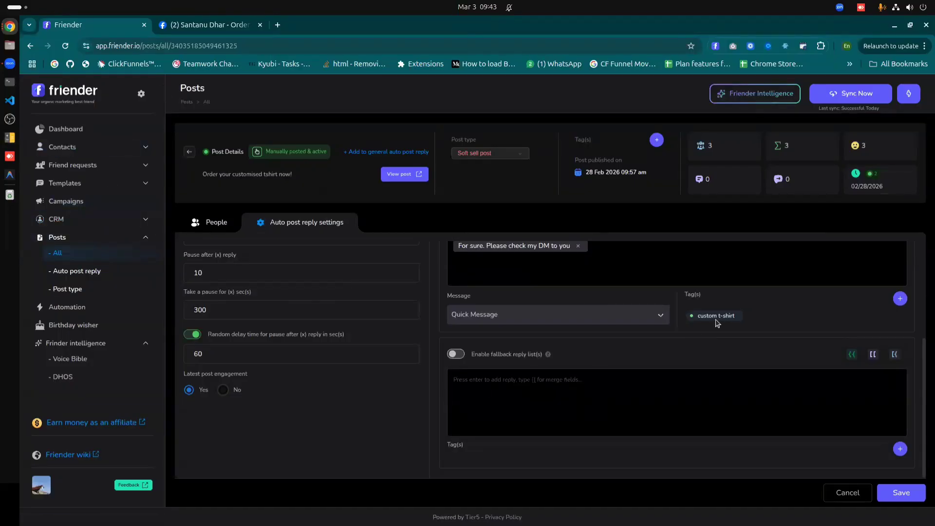
# Enable the fallback reply list for comments that match none of the set keywords
pyautogui.scroll(1, 717, 323)
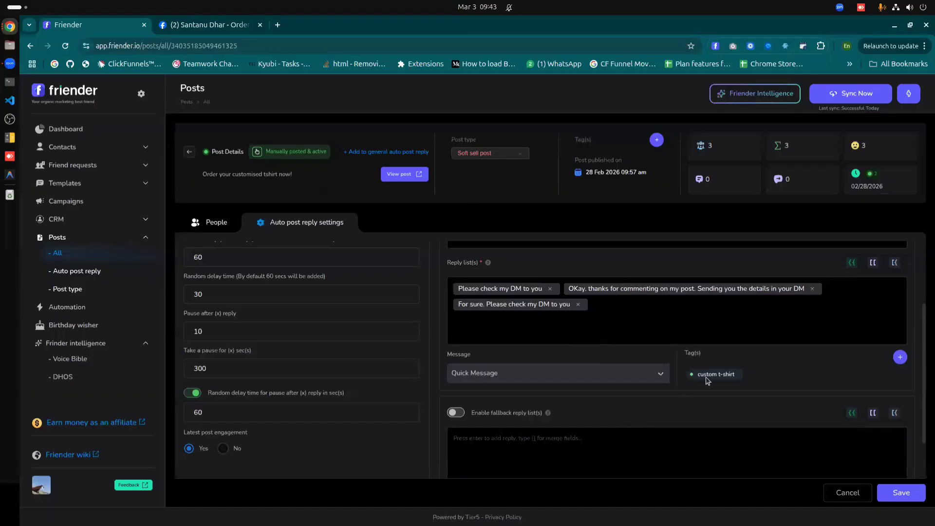
pyautogui.scroll(-1, 682, 388)
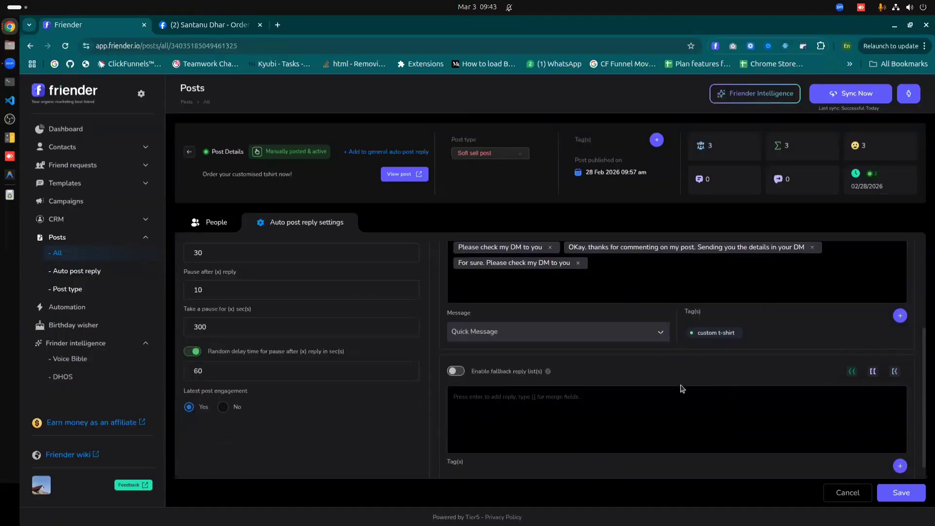
pyautogui.scroll(1, 658, 389)
pyautogui.scroll(-1, 634, 316)
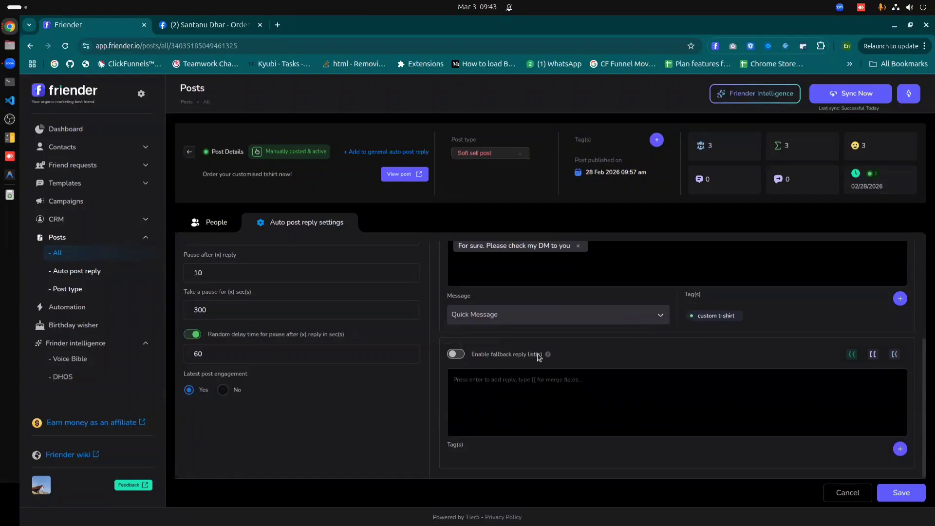
pyautogui.click(456, 354)
pyautogui.scroll(4, 505, 390)
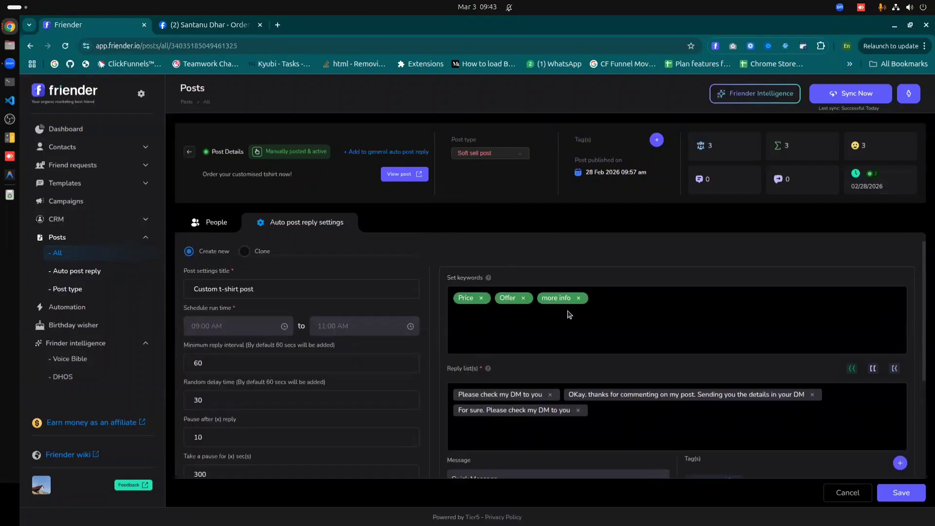
pyautogui.scroll(-3, 568, 324)
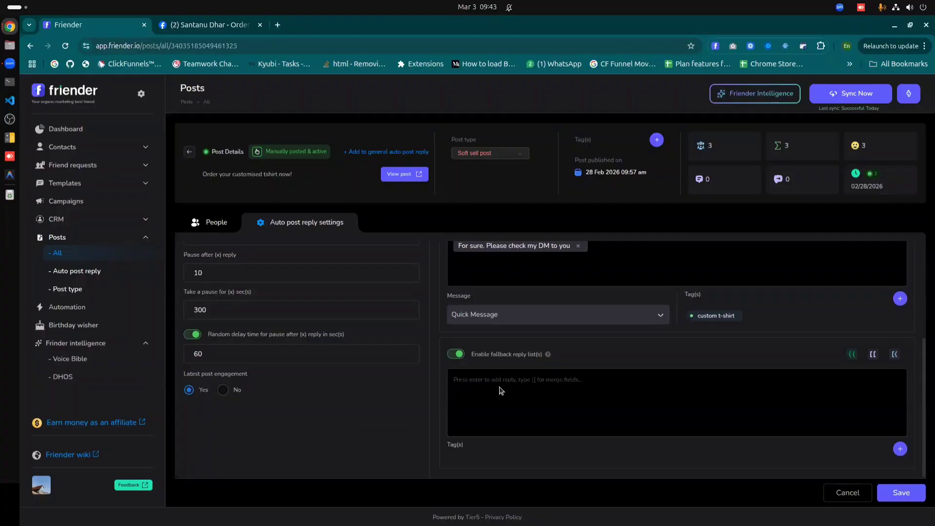
# Add the fallback replies "Hey. Thanks for commenting on my post." and "Thanks for your comment. I really appreciate it."
pyautogui.write('Hw')
pyautogui.write('y. Thanks')
pyautogui.write(' for commenting on my post')
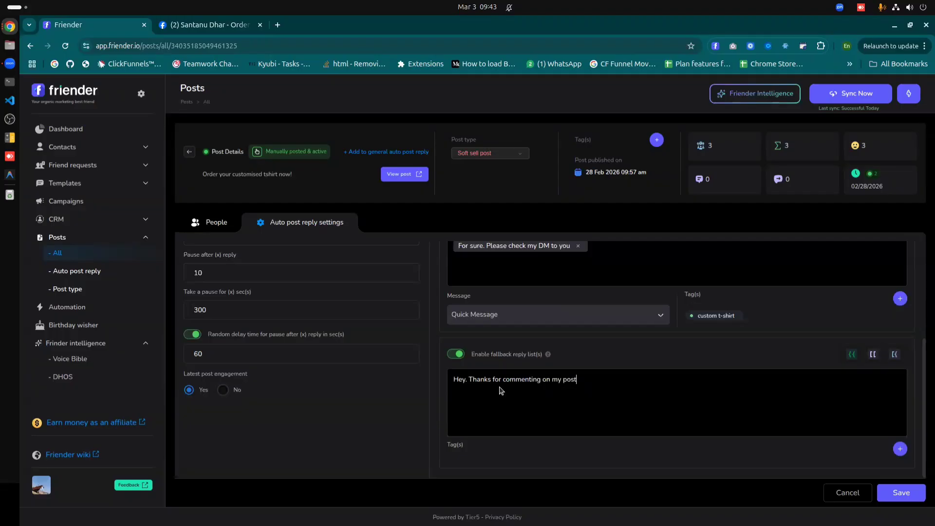
pyautogui.press('Return')
pyautogui.write('Thansk')
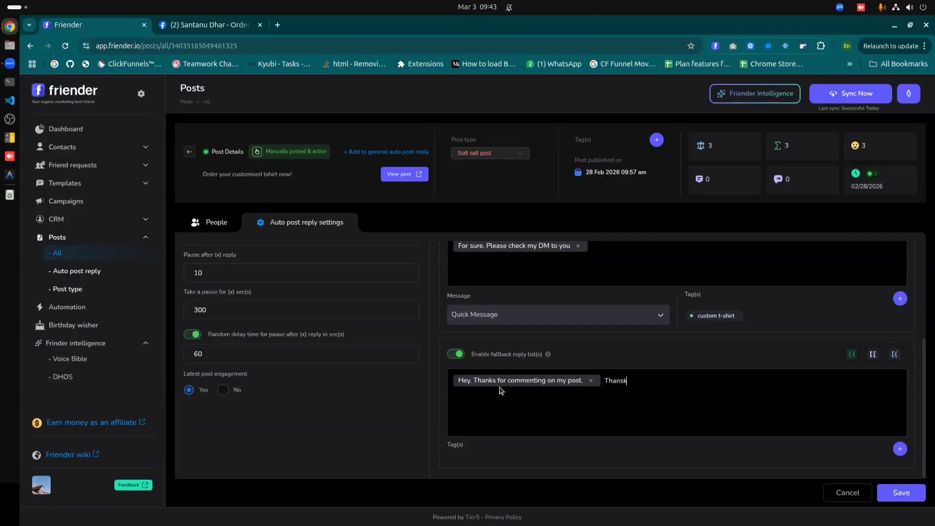
pyautogui.write(' for your comment. I really appreciate it')
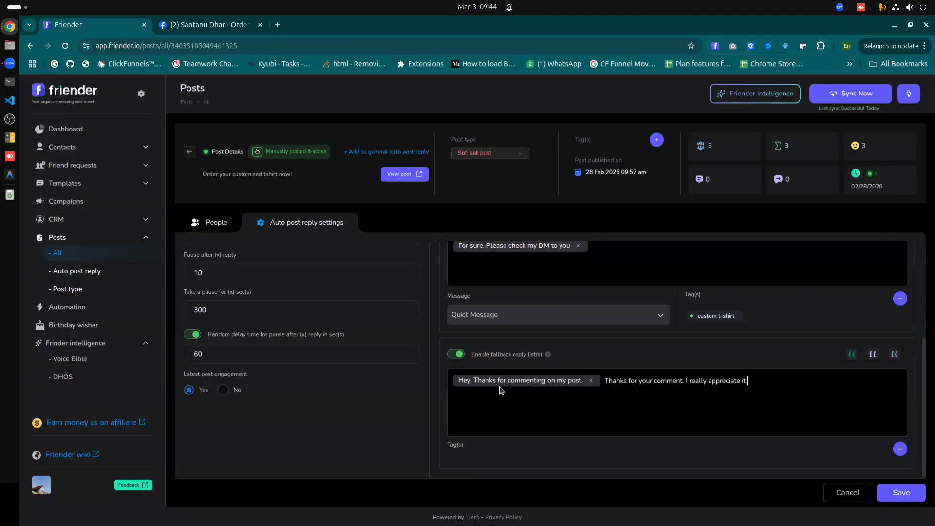
pyautogui.write('.')
pyautogui.press('Return')
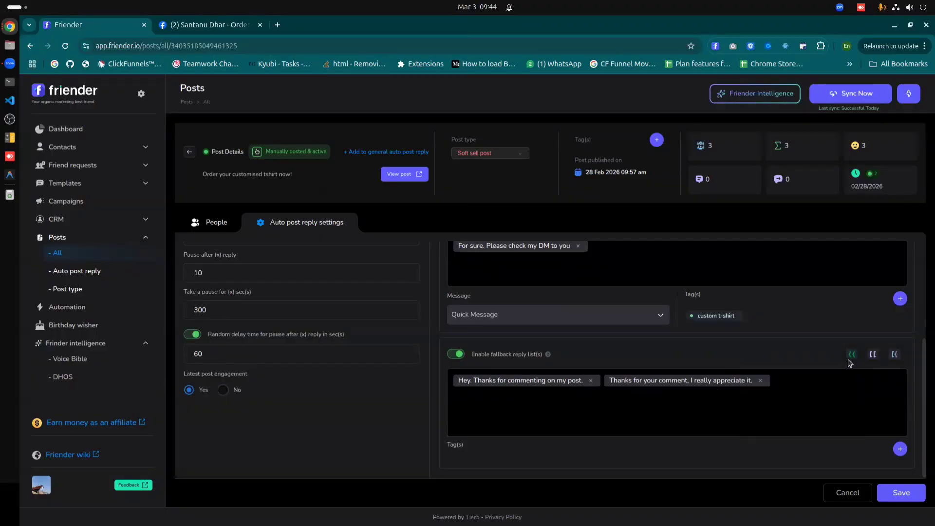
# Begin a third fallback reply reading "hey {{Friend Name}}, Thanks for your comment.", with the Friend Name merge field inserted
pyautogui.moveTo(853, 358)
pyautogui.write('hey {{')
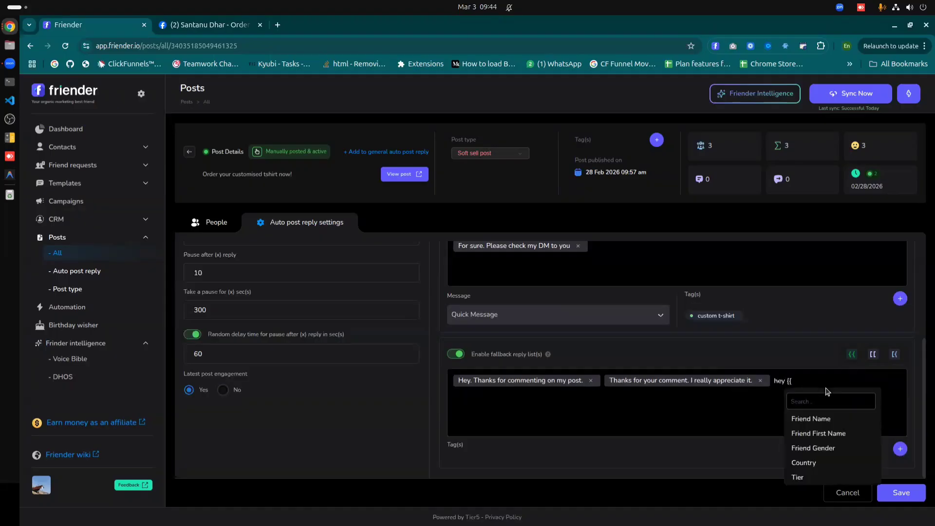
pyautogui.click(813, 418)
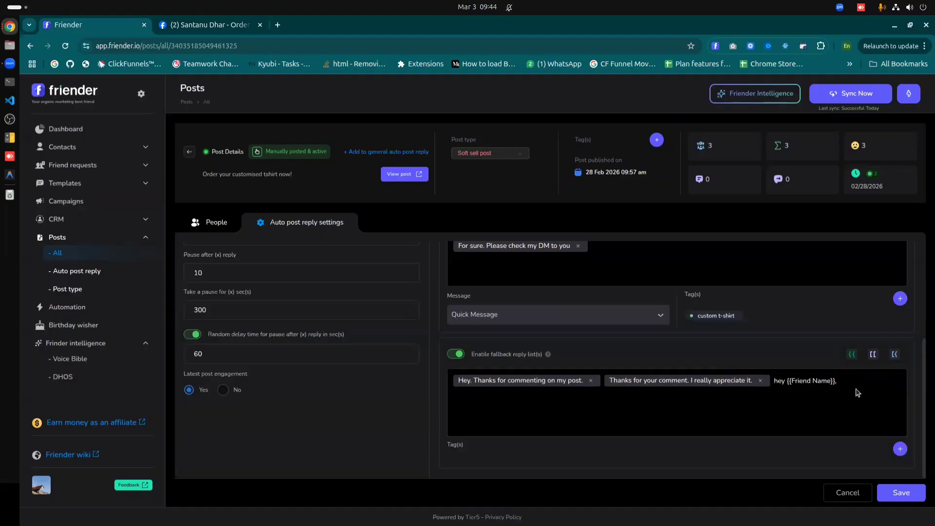
pyautogui.write('Thanks for your comment')
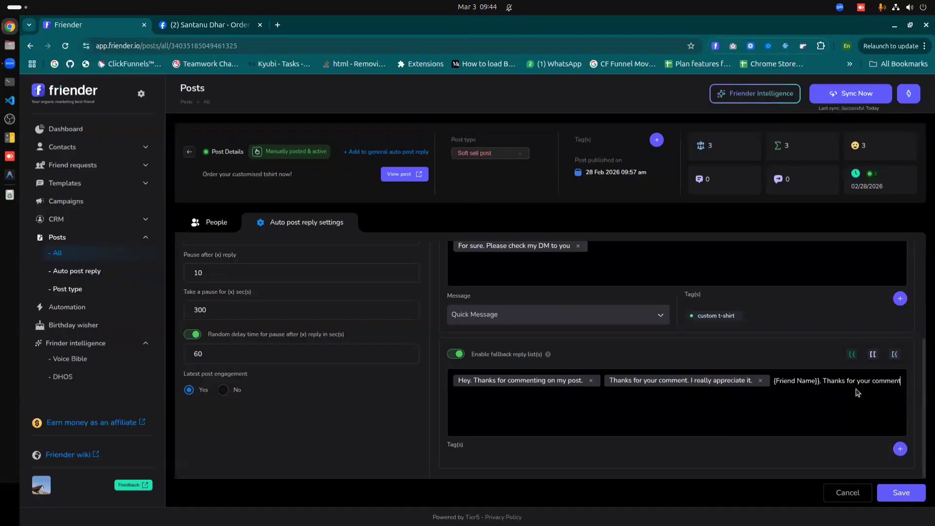
pyautogui.write('. [[')
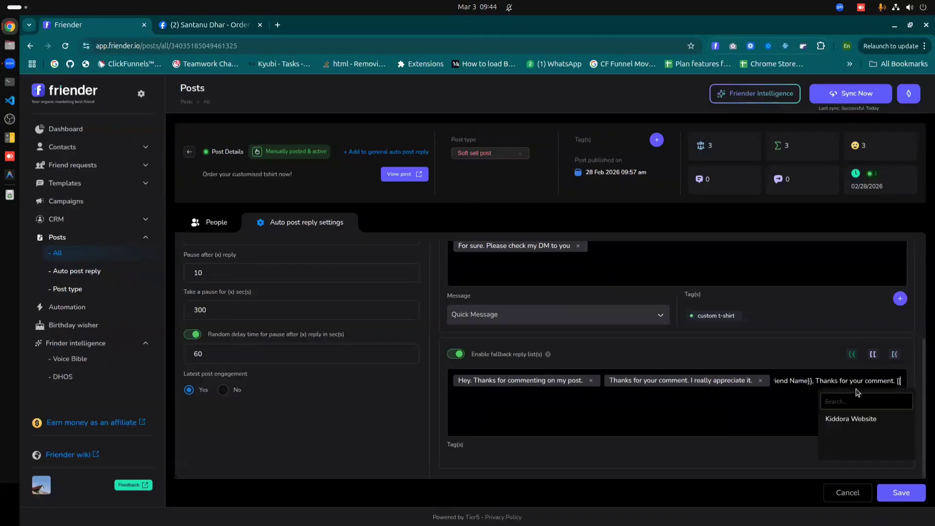
pyautogui.press('BackSpace')
pyautogui.press('BackSpace')
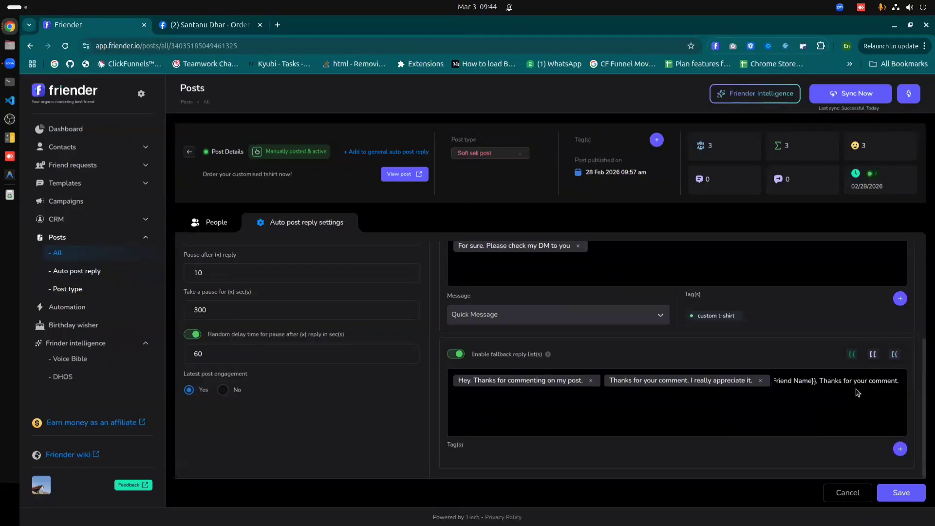
# Finish the fallback reply with ". Please visit our website [[Kiddora Website]] for more details.", add it, and open the fallback tag selection
pyautogui.write('. Please visit')
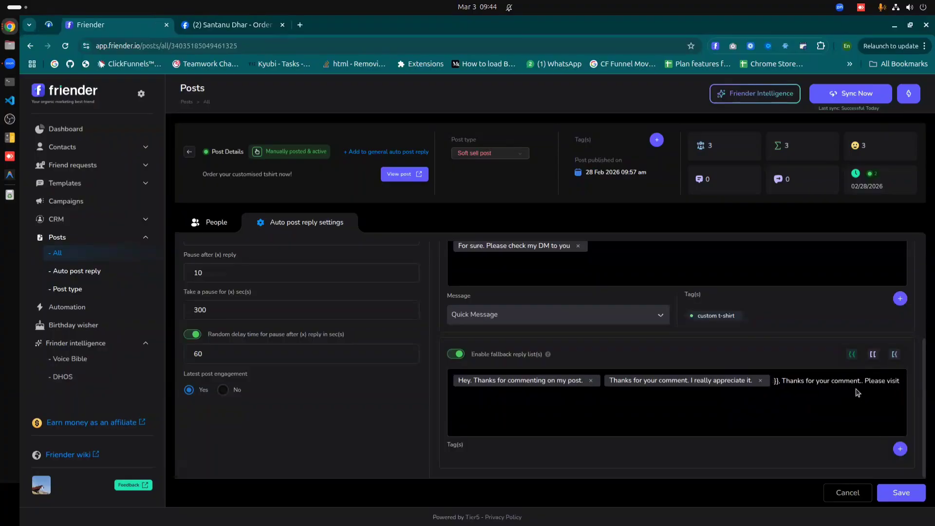
pyautogui.write(' our website [[')
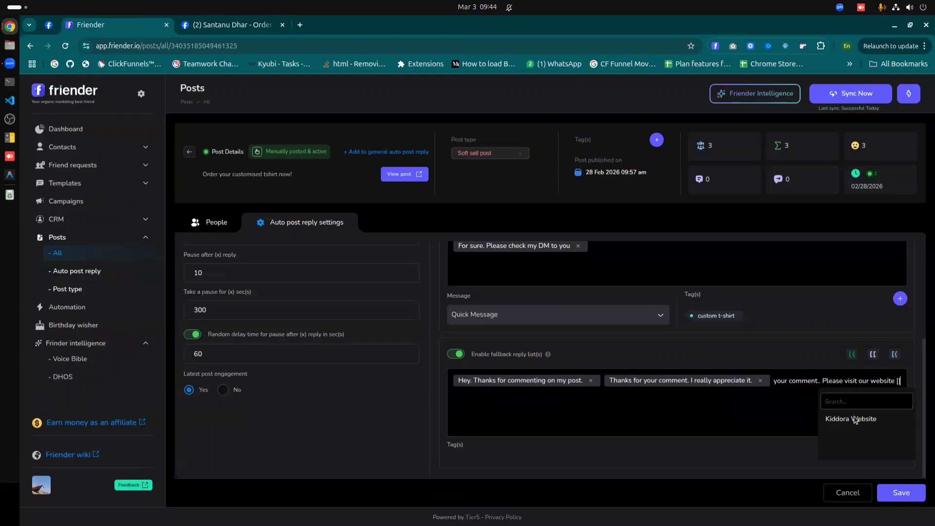
pyautogui.click(855, 420)
pyautogui.write('for')
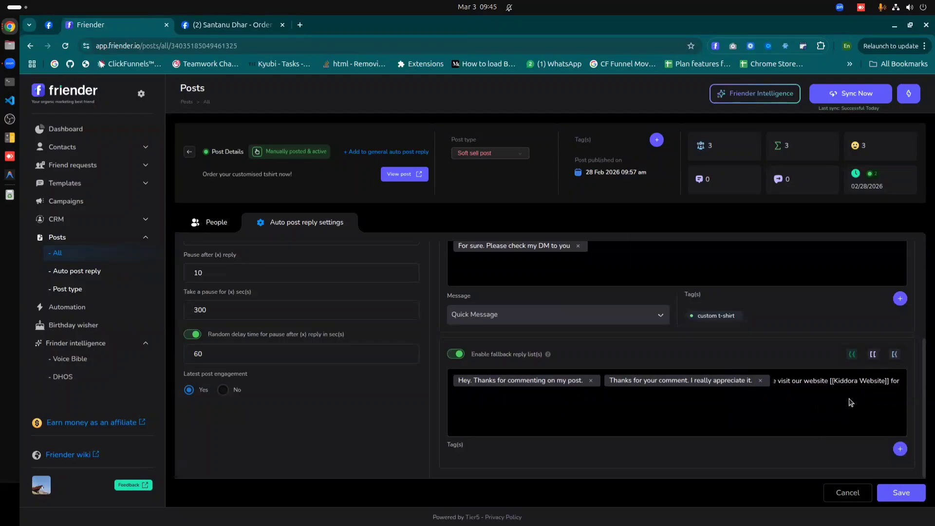
pyautogui.write(' more details')
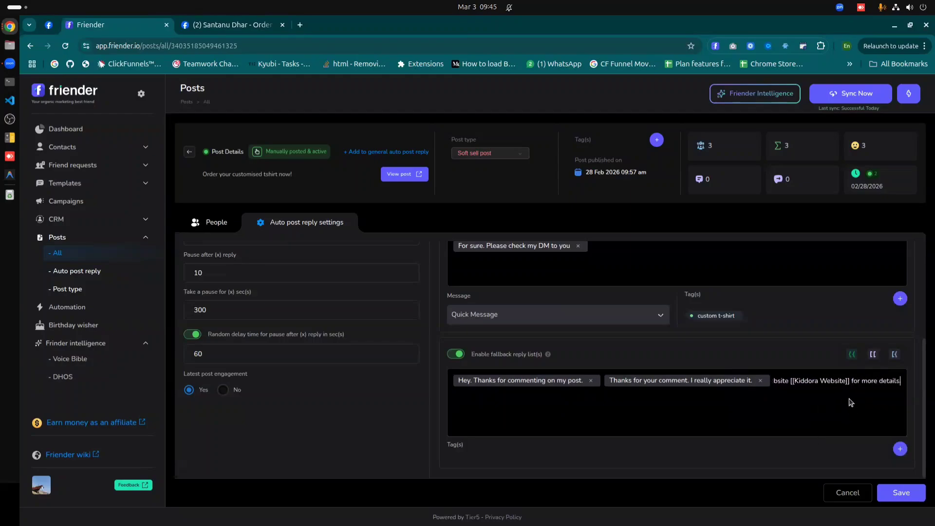
pyautogui.write('.')
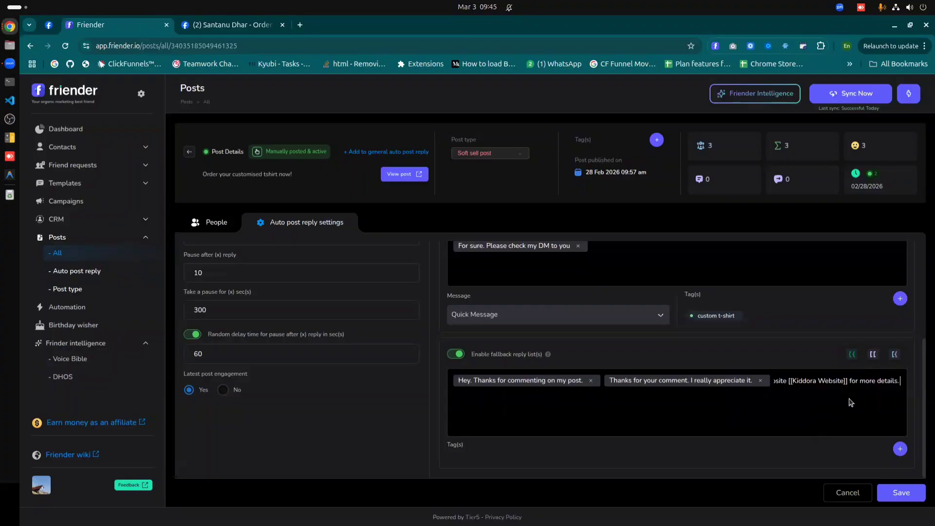
pyautogui.write(' [[')
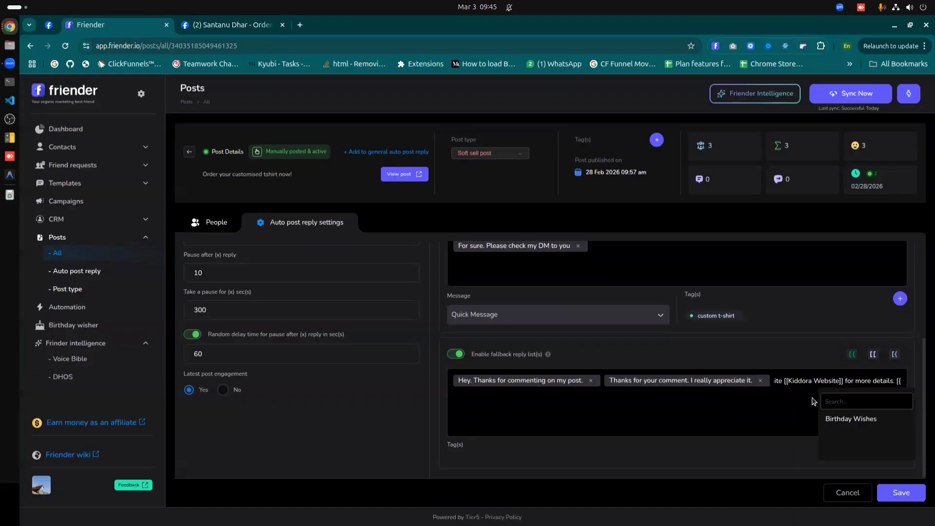
pyautogui.press('BackSpace')
pyautogui.press('BackSpace')
pyautogui.press('BackSpace')
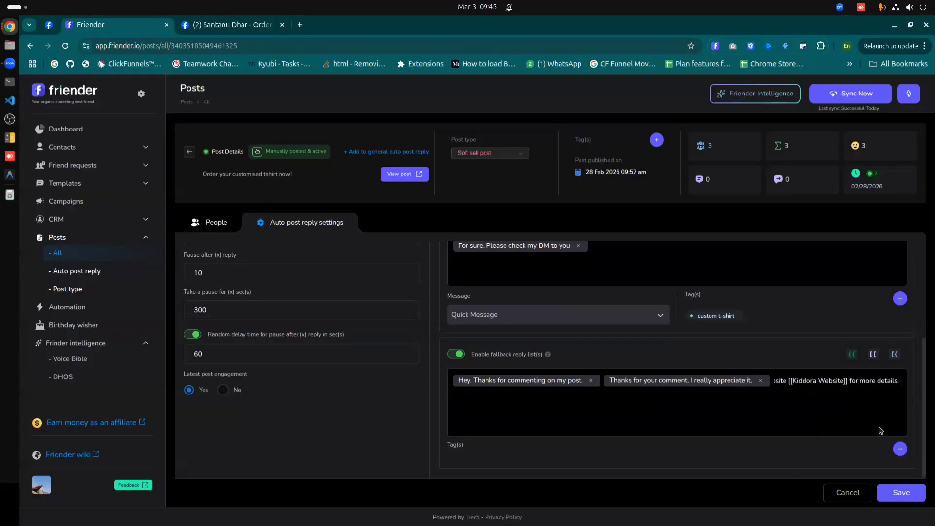
pyautogui.press('BackSpace')
pyautogui.press('Return')
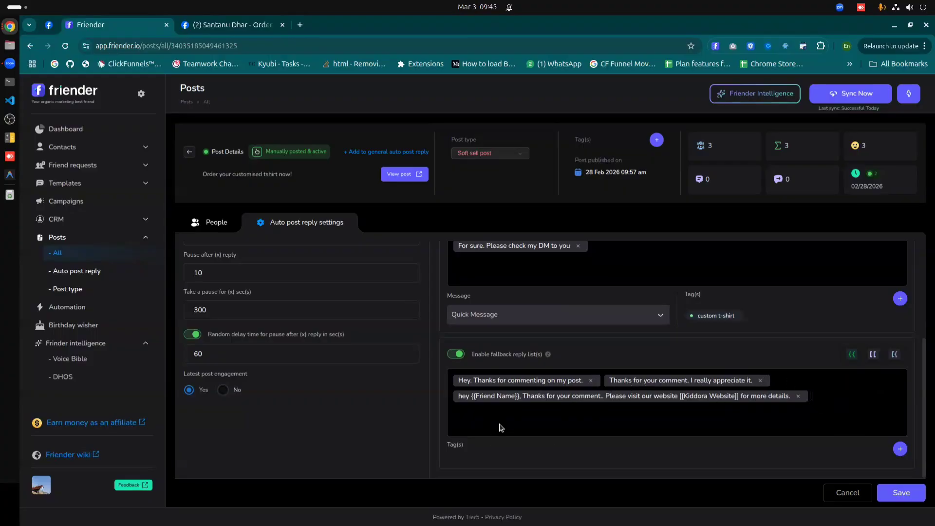
pyautogui.click(899, 448)
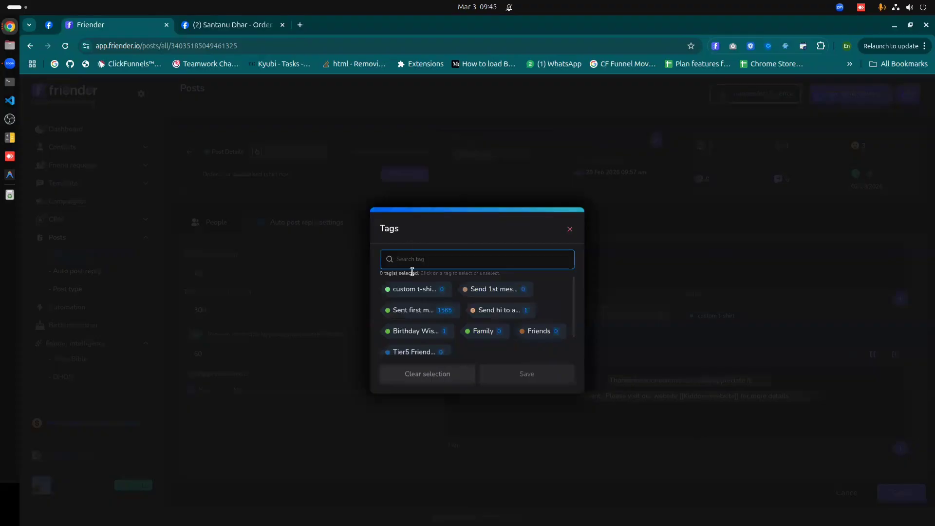
pyautogui.write('not')
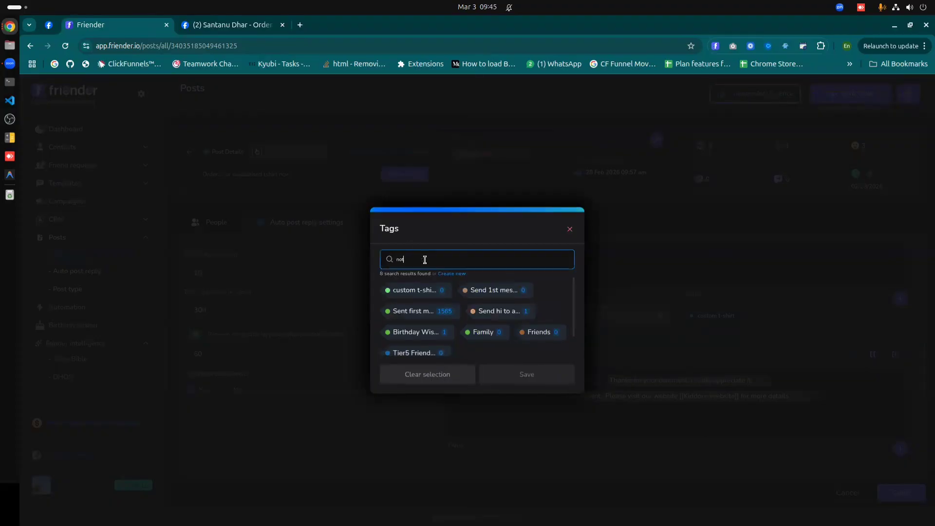
pyautogui.write(' intere')
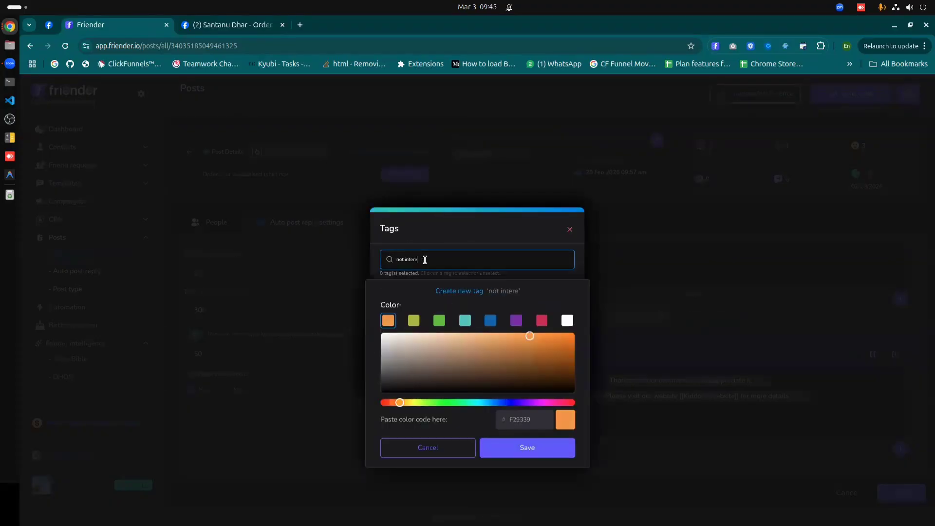
pyautogui.write('nsted')
pyautogui.press('BackSpace')
pyautogui.press('BackSpace')
pyautogui.press('BackSpace')
pyautogui.press('BackSpace')
pyautogui.press('BackSpace')
pyautogui.press('BackSpace')
pyautogui.press('BackSpace')
pyautogui.press('BackSpace')
pyautogui.press('BackSpace')
pyautogui.press('BackSpace')
pyautogui.press('BackSpace')
pyautogui.press('BackSpace')
pyautogui.press('BackSpace')
pyautogui.press('BackSpace')
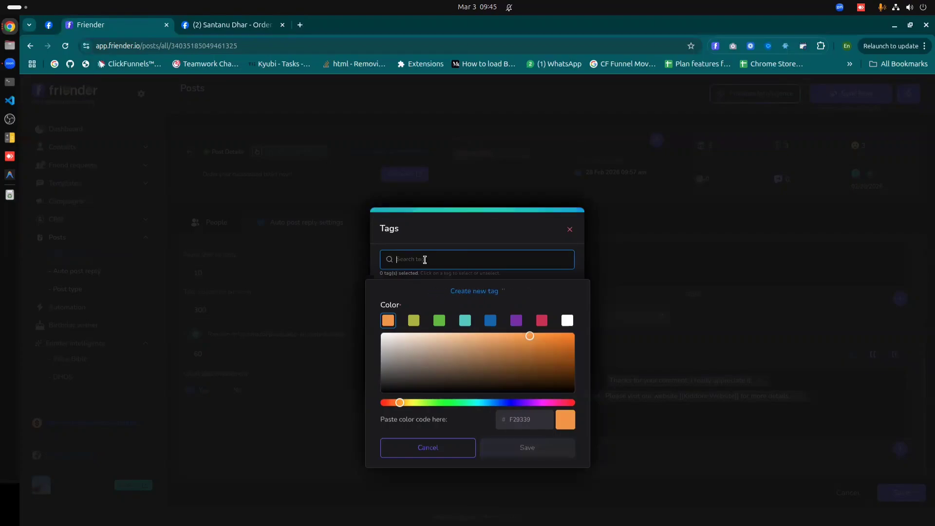
# Create a light pink tag named "may be" and assign it to the fallback replies
pyautogui.write('may be')
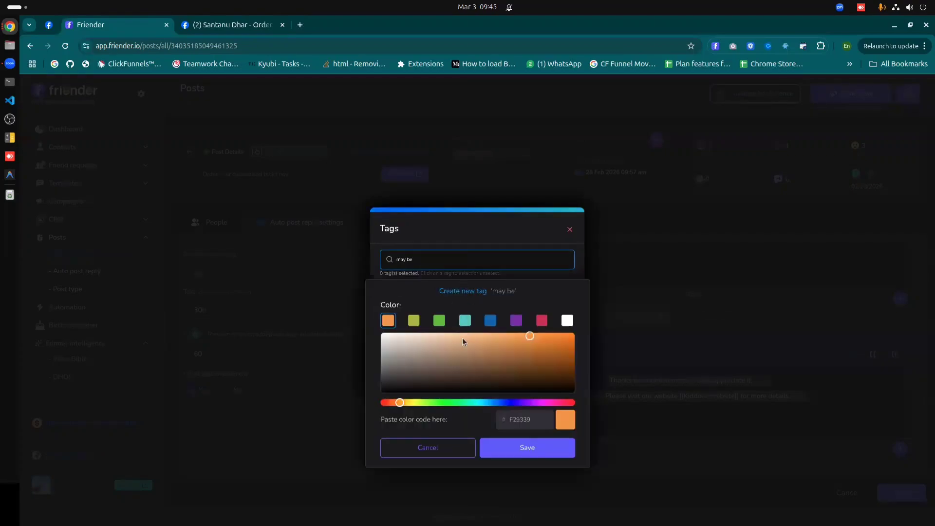
pyautogui.click(539, 321)
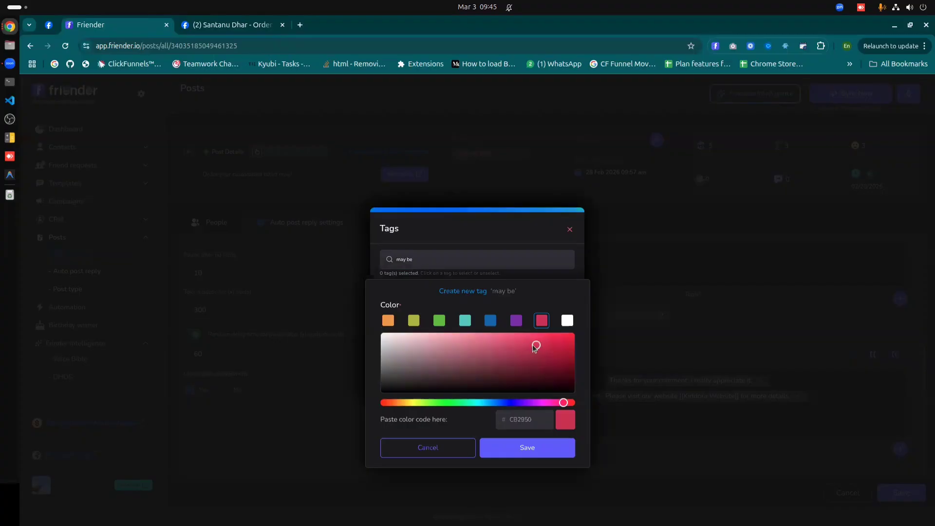
pyautogui.moveTo(534, 347); pyautogui.dragTo(473, 329)
pyautogui.click(551, 447)
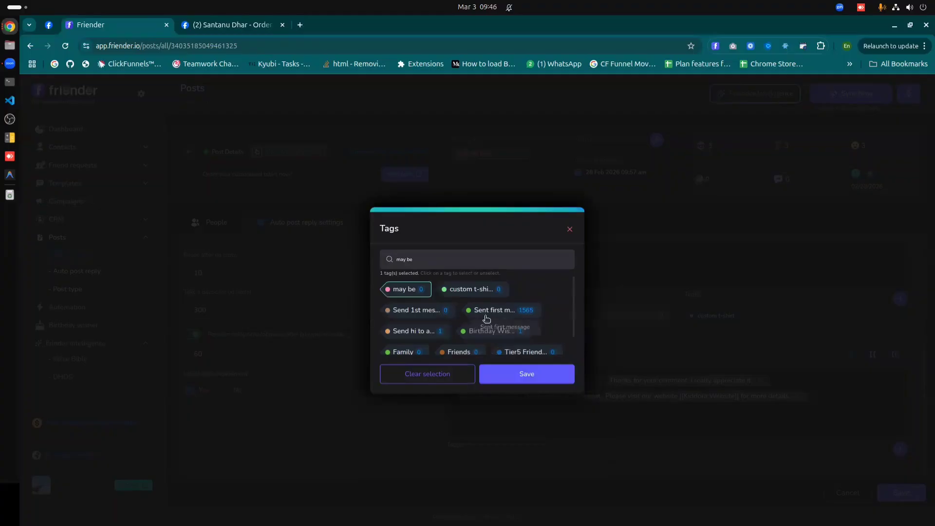
pyautogui.click(520, 374)
# Review the keyword and fallback sections, then save the auto post reply settings
pyautogui.scroll(3, 512, 318)
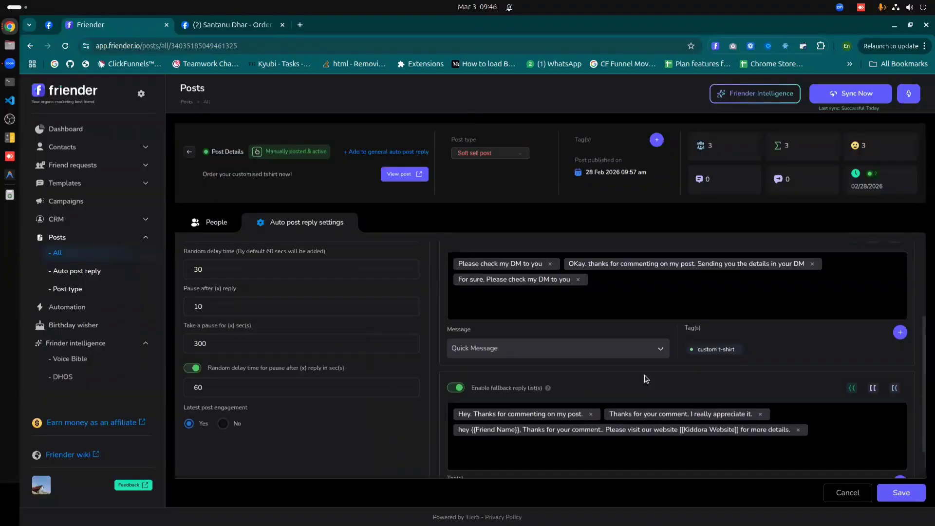
pyautogui.scroll(-1, 779, 395)
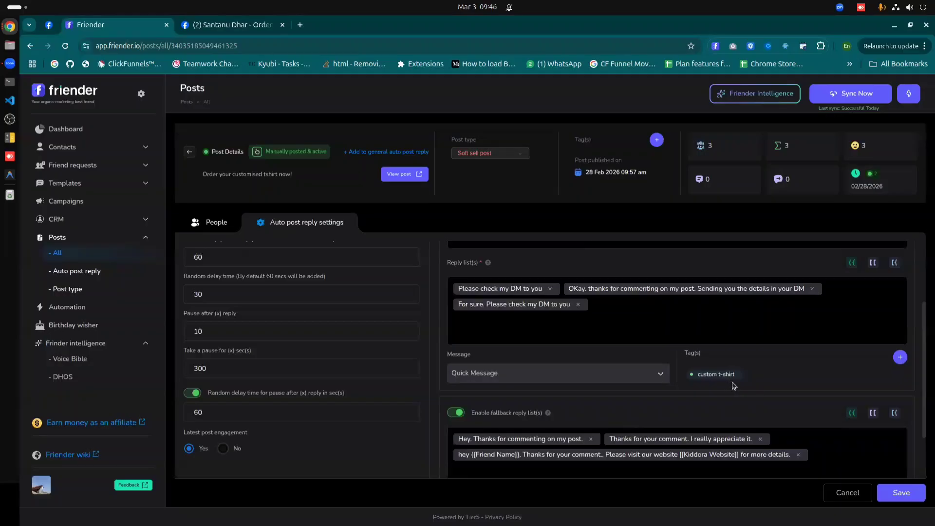
pyautogui.scroll(3, 577, 304)
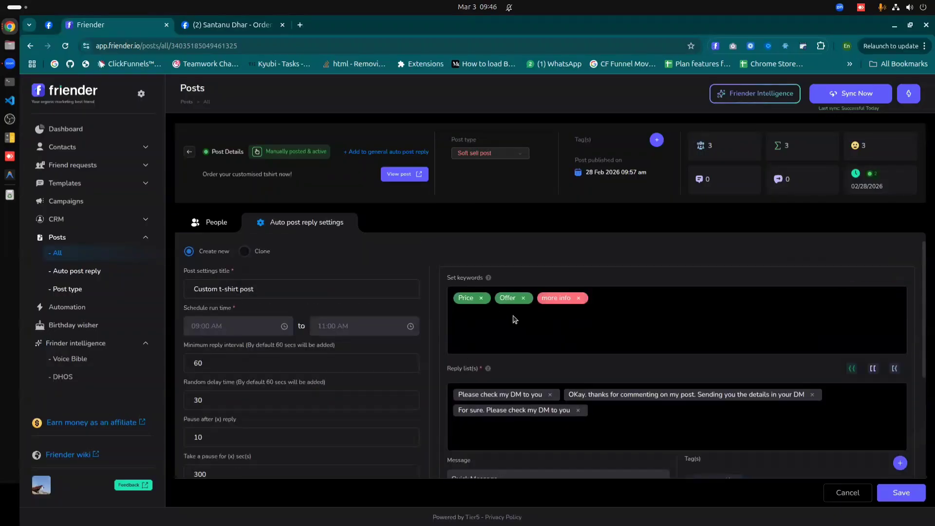
pyautogui.scroll(-5, 547, 317)
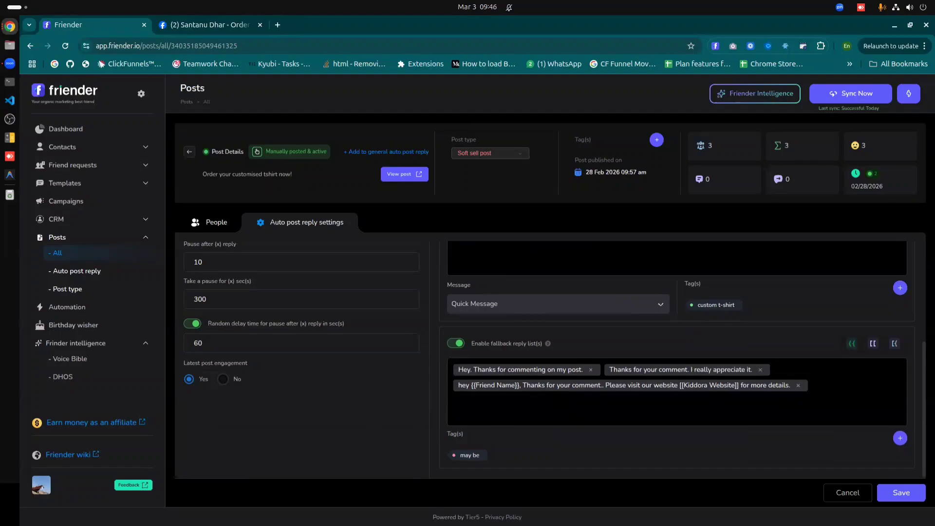
pyautogui.click(900, 494)
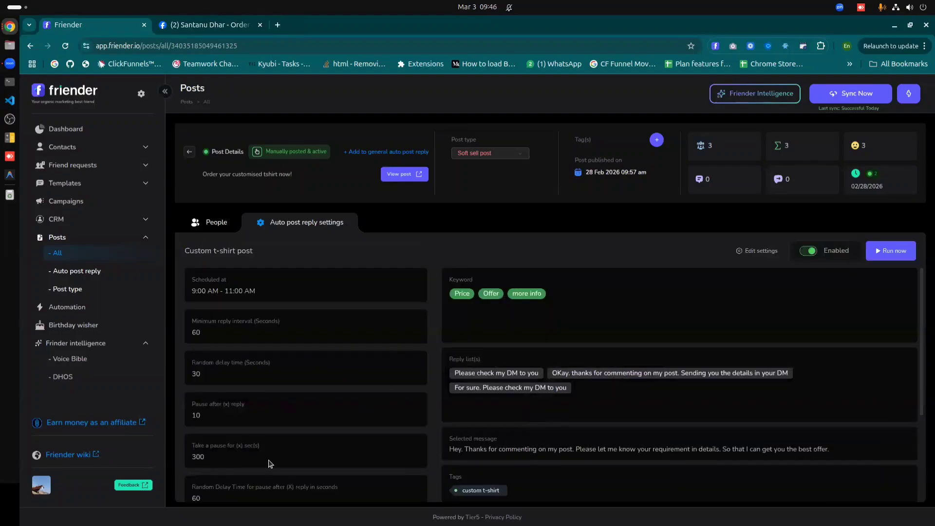
pyautogui.scroll(-3, 251, 405)
pyautogui.scroll(3, 251, 404)
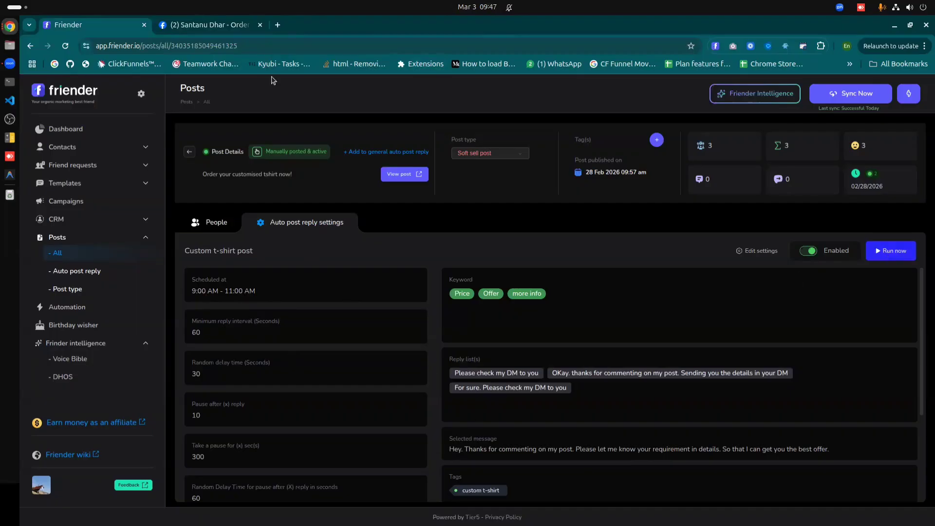
# Run the auto post reply immediately and check the post on Facebook for comments, returning to Friender
pyautogui.click(885, 257)
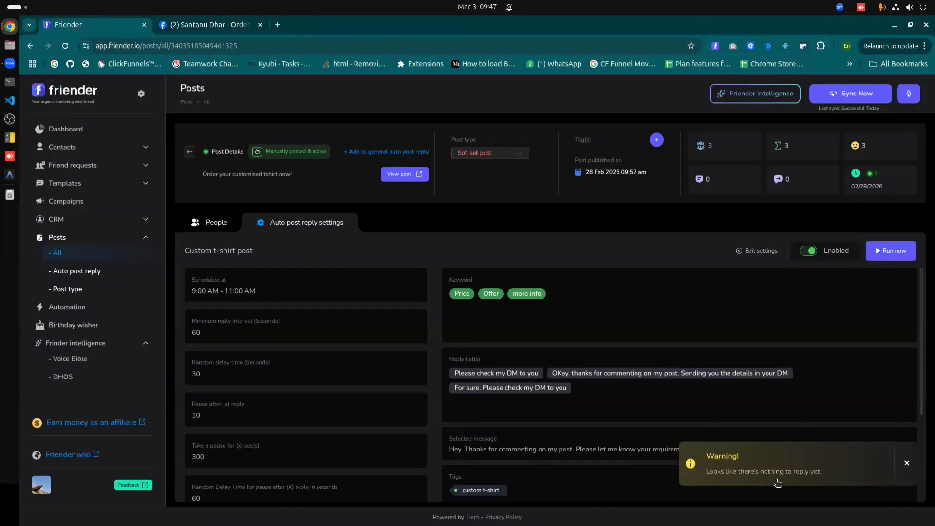
pyautogui.click(214, 25)
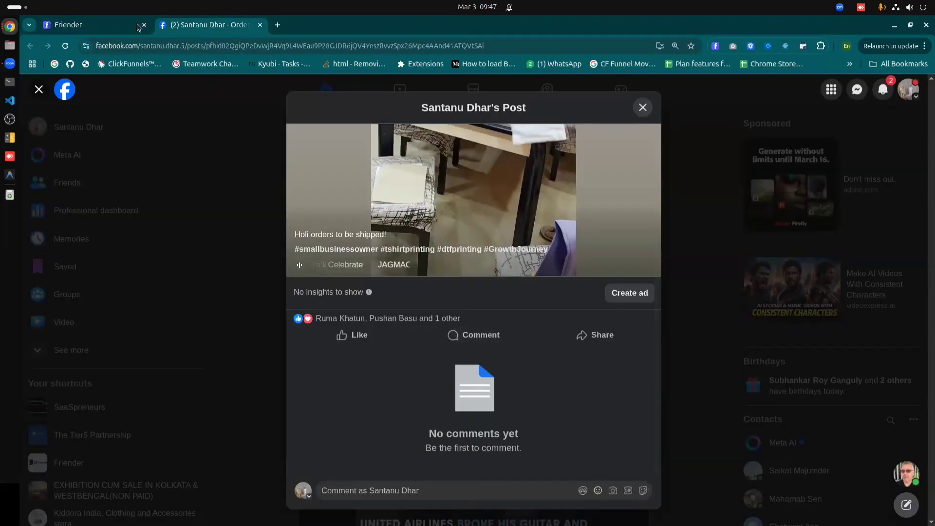
pyautogui.click(87, 25)
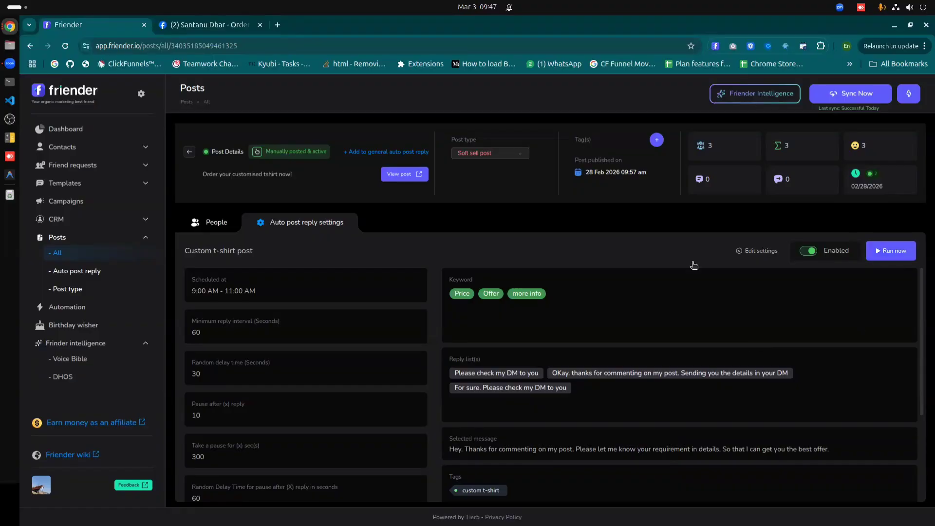
# Examine the saved Custom t-shirt post settings in the summary and edit form, then leave editing without saving
pyautogui.scroll(-1, 458, 338)
pyautogui.scroll(-3, 457, 337)
pyautogui.scroll(3, 539, 393)
pyautogui.click(753, 251)
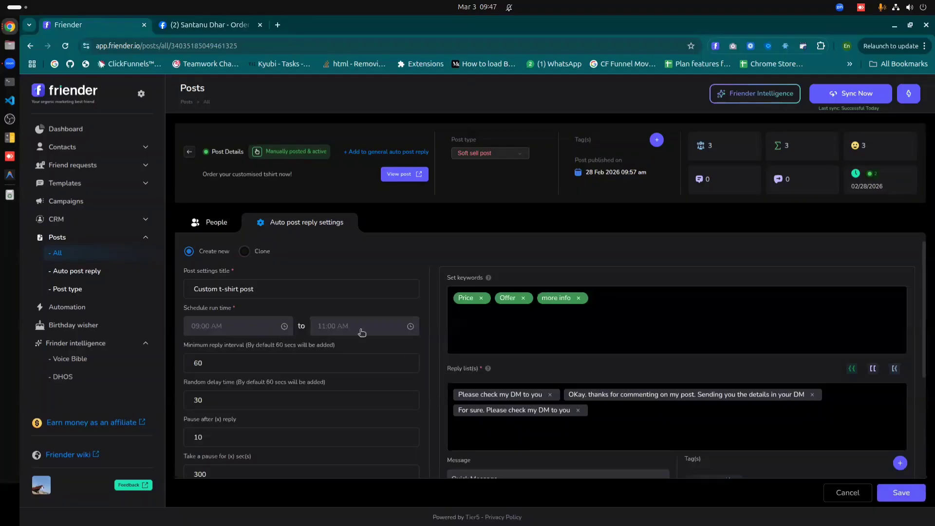
pyautogui.scroll(-4, 466, 320)
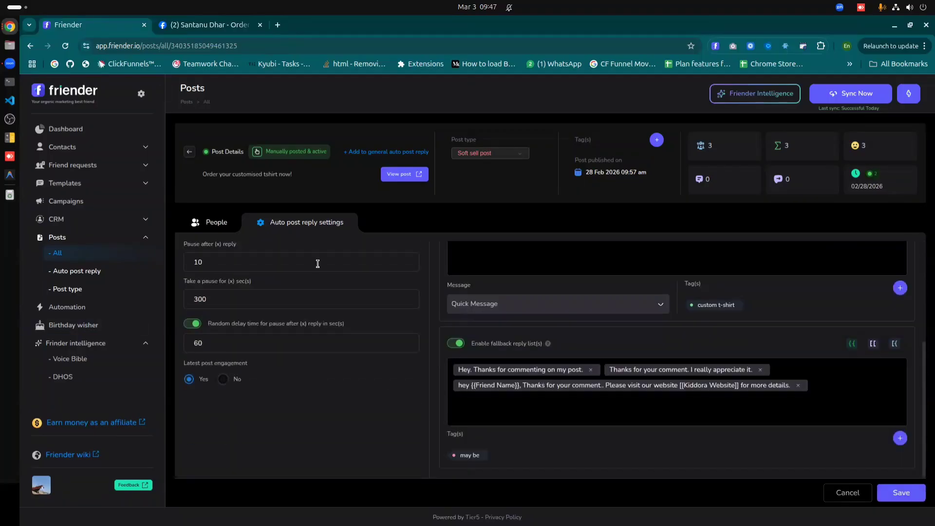
pyautogui.scroll(4, 529, 408)
pyautogui.scroll(-4, 560, 341)
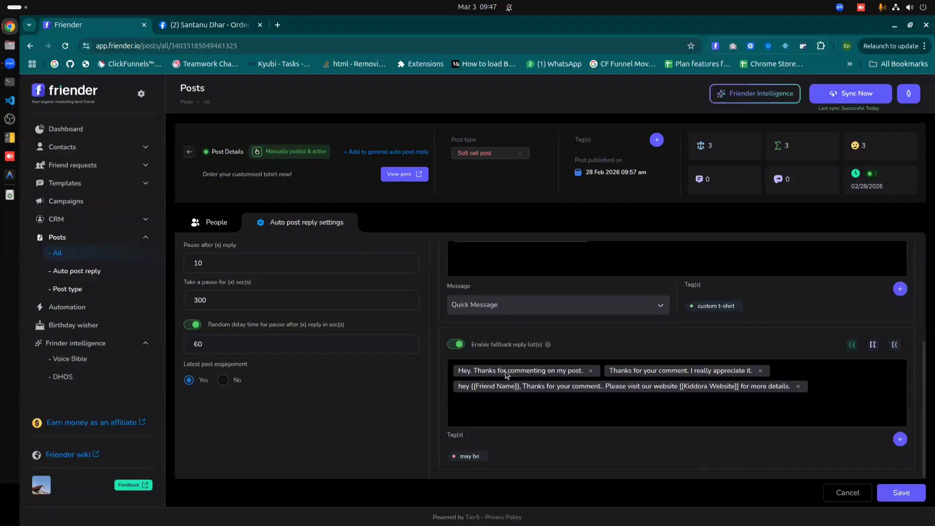
pyautogui.scroll(4, 507, 373)
pyautogui.scroll(-2, 525, 392)
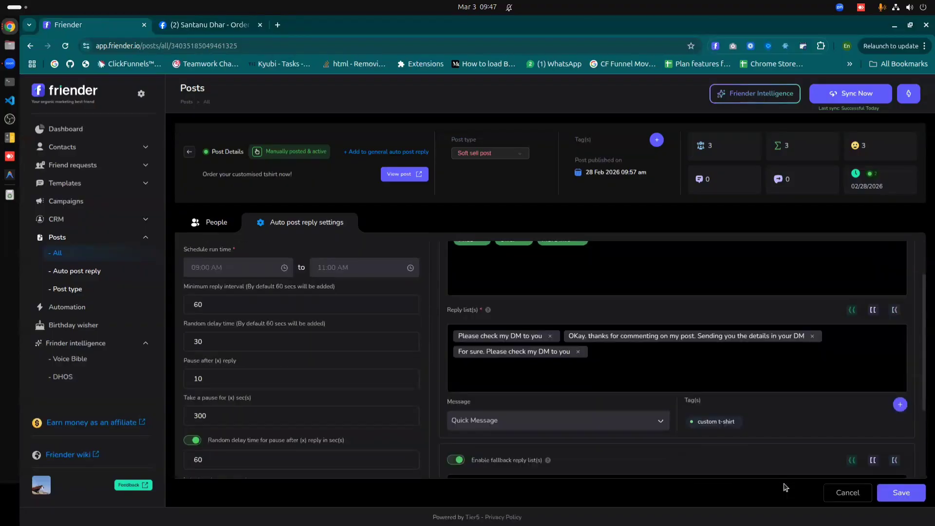
pyautogui.click(834, 492)
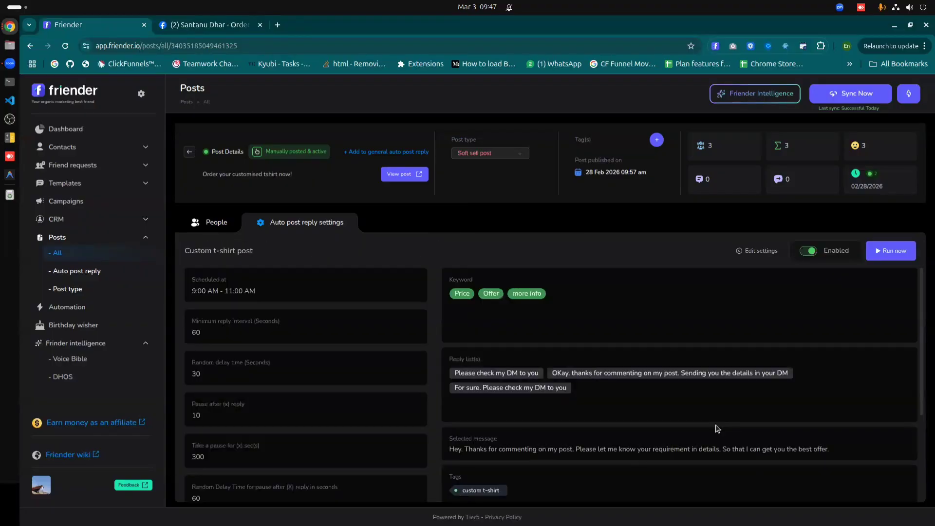
# Open the Auto Post Reply list of posts
pyautogui.click(89, 273)
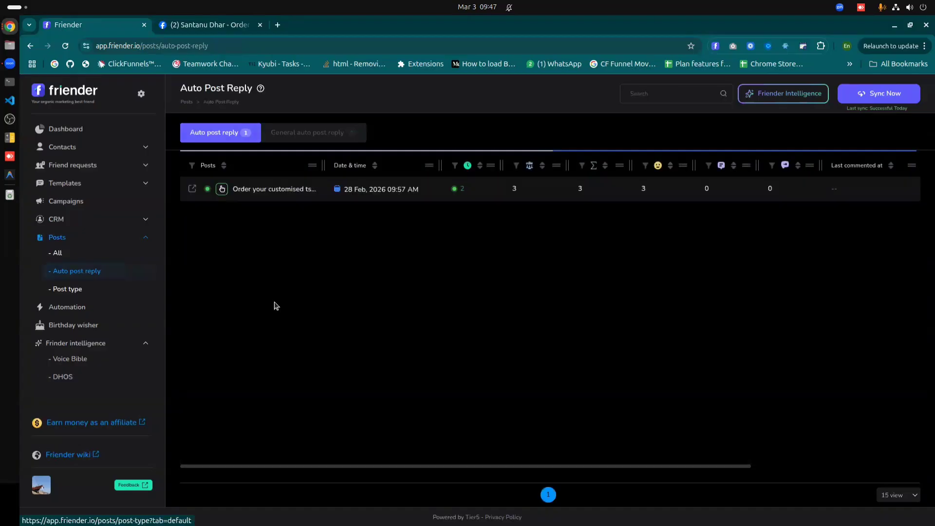
# Compare page 5 of the all-posts list with the Auto Post Reply and General Auto Post Reply lists
pyautogui.click(58, 253)
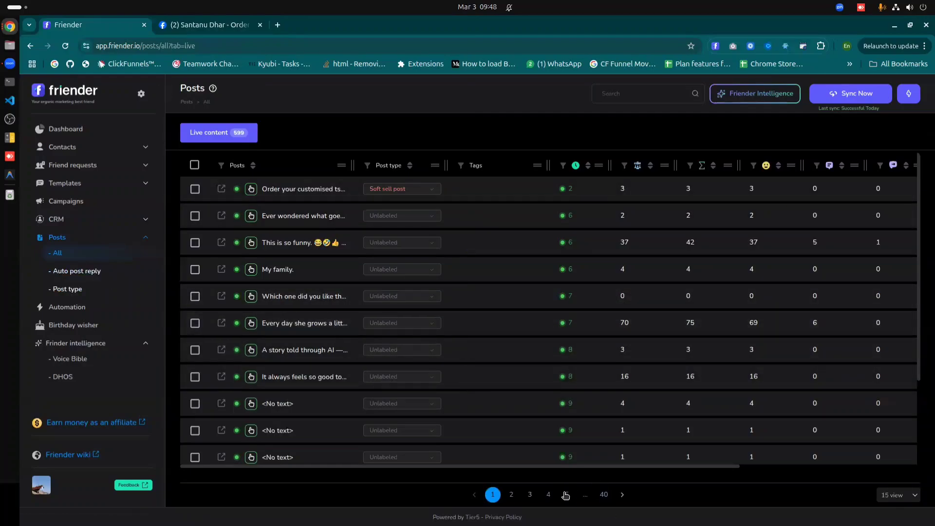
pyautogui.click(565, 495)
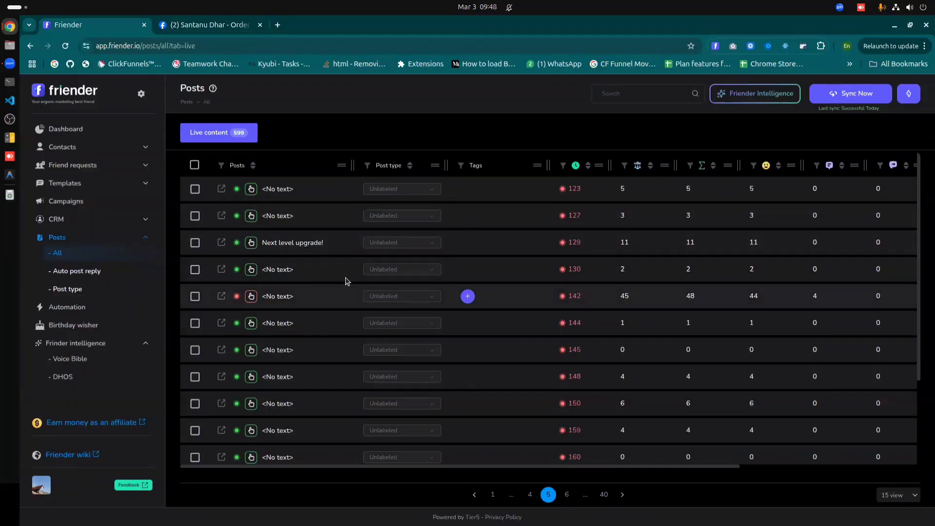
pyautogui.click(84, 276)
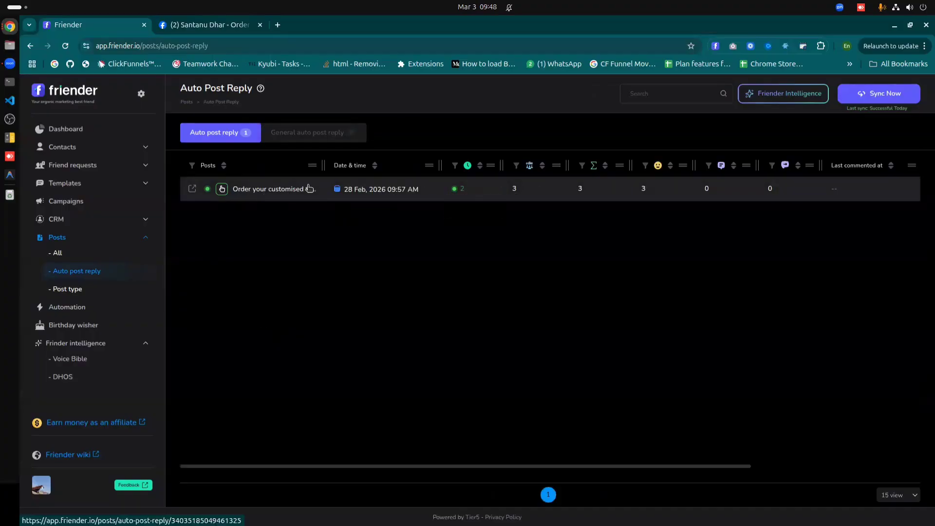
pyautogui.moveTo(222, 200)
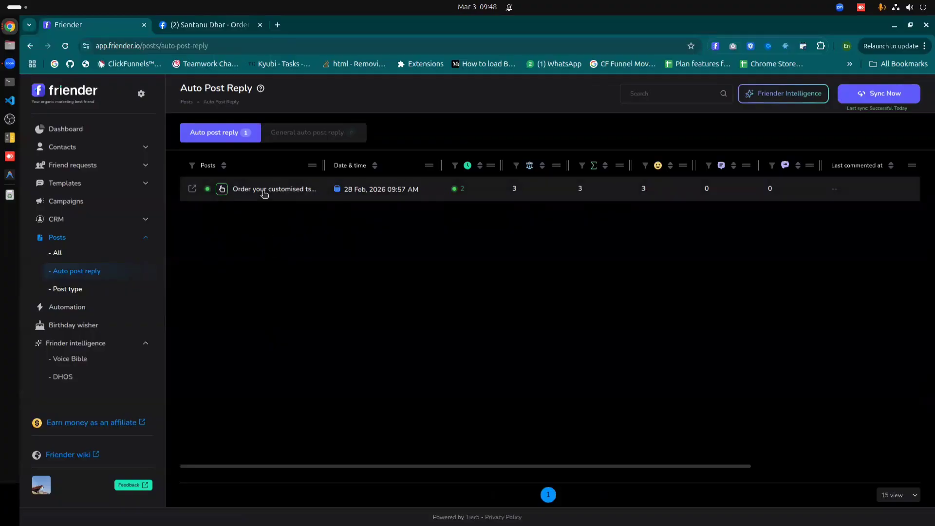
pyautogui.click(314, 134)
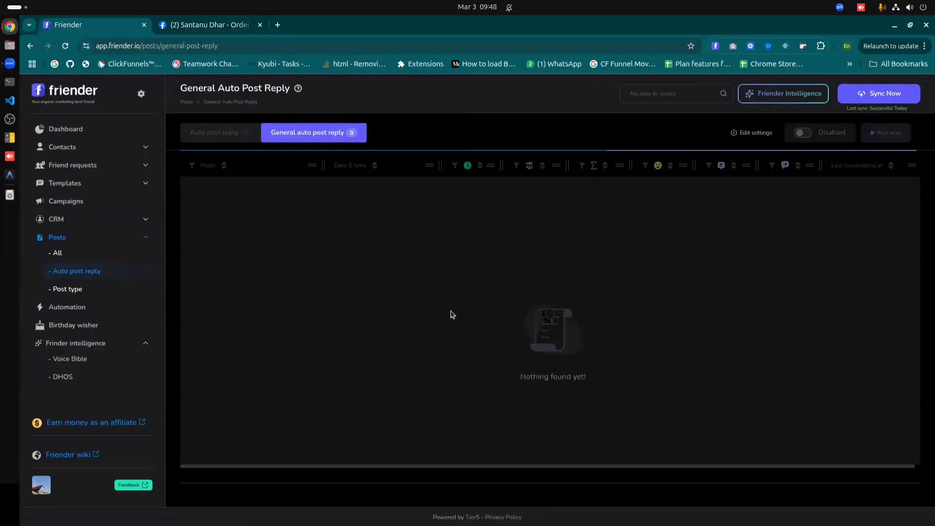
pyautogui.click(221, 138)
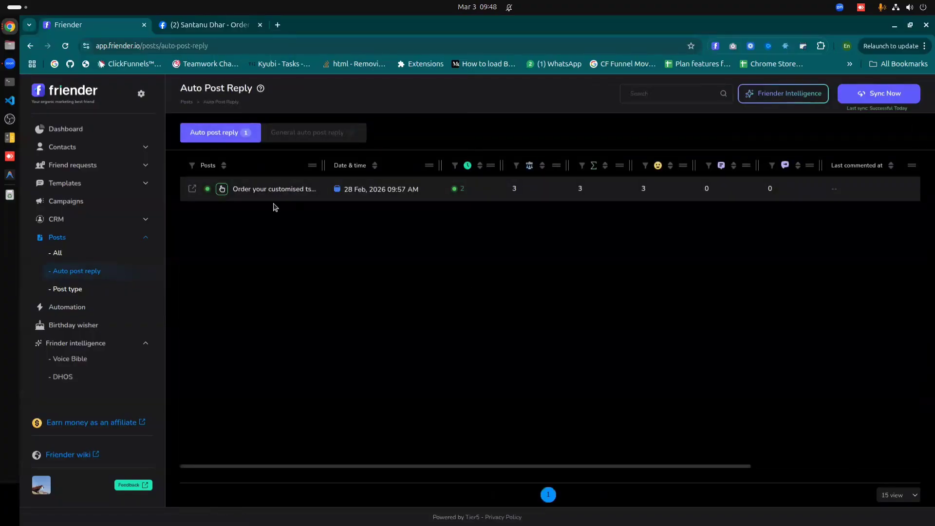
pyautogui.click(200, 130)
# Go to the list of all posts and open the details of the "This is so funny" post
pyautogui.click(57, 253)
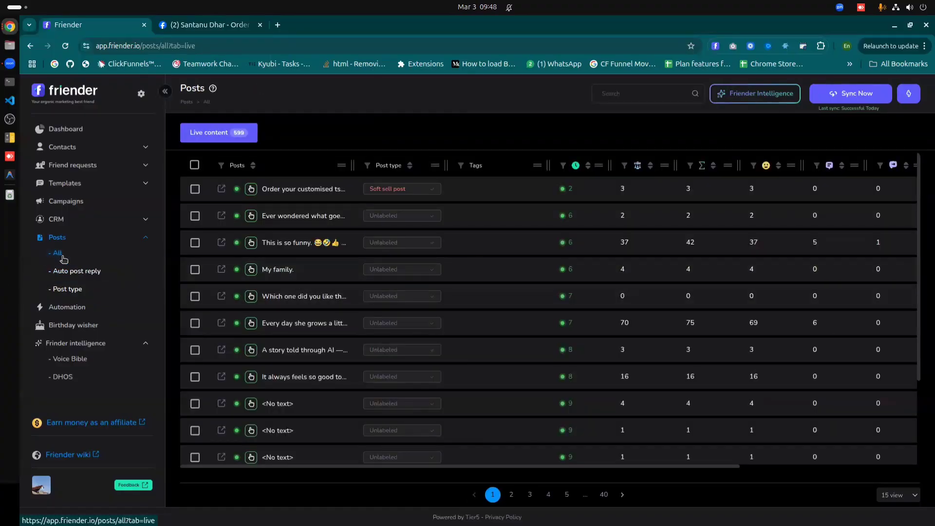
pyautogui.hscroll(5, 468, 460)
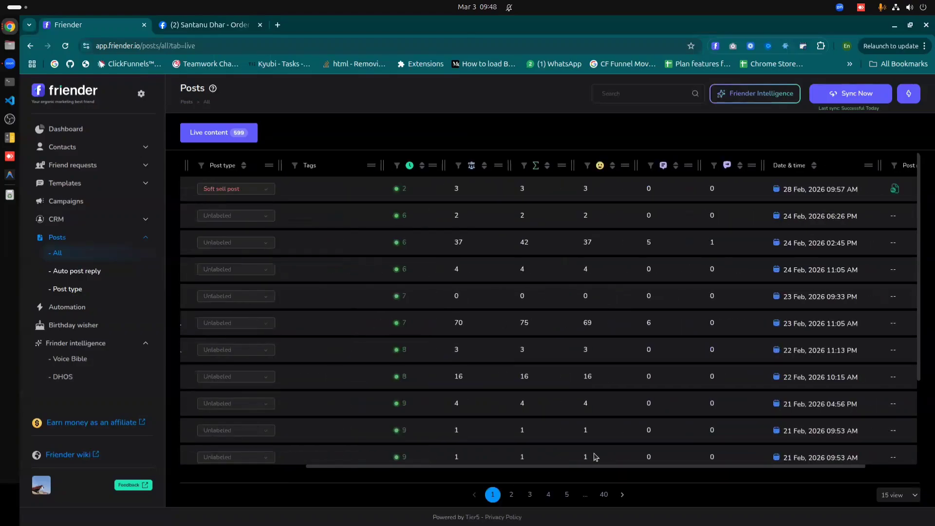
pyautogui.hscroll(-5, 584, 457)
pyautogui.click(287, 242)
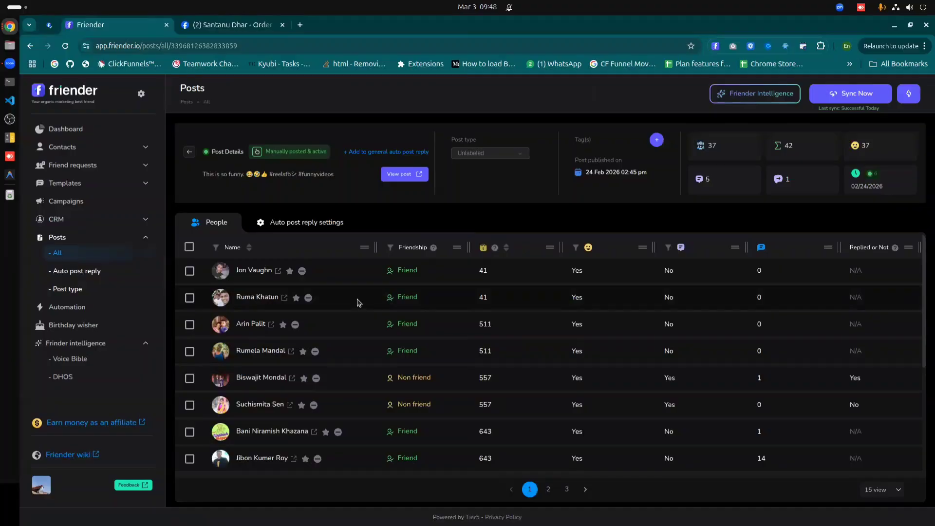
# View the reel on Facebook with all comments shown, read through them, and close both Facebook pages
pyautogui.click(415, 174)
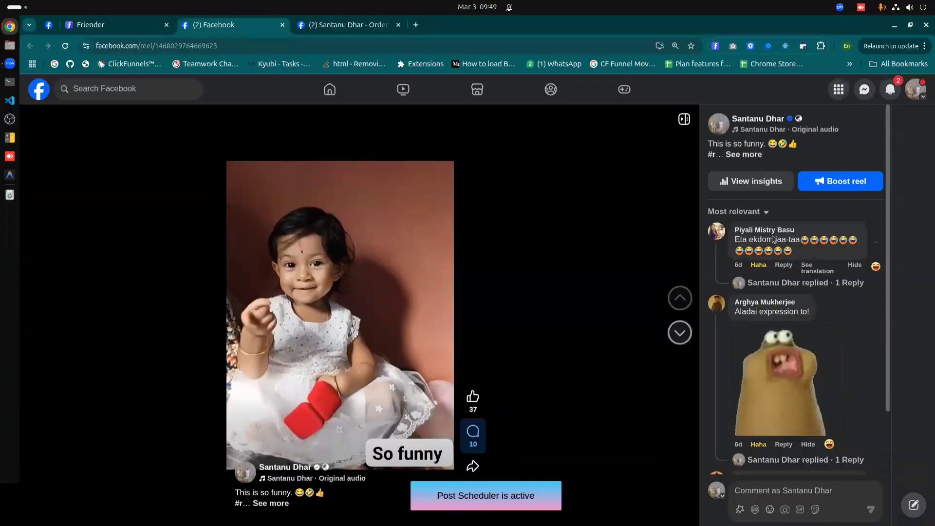
pyautogui.scroll(-3, 773, 238)
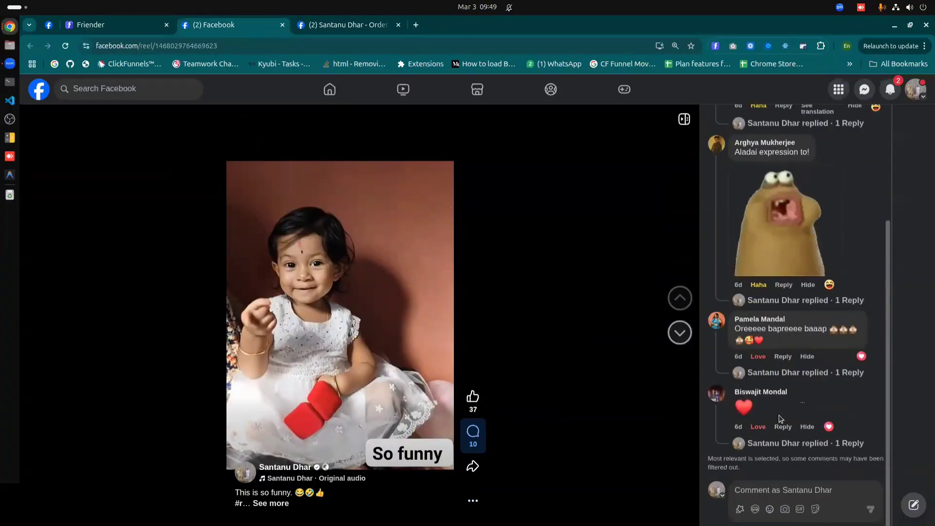
pyautogui.scroll(3, 781, 419)
pyautogui.click(735, 211)
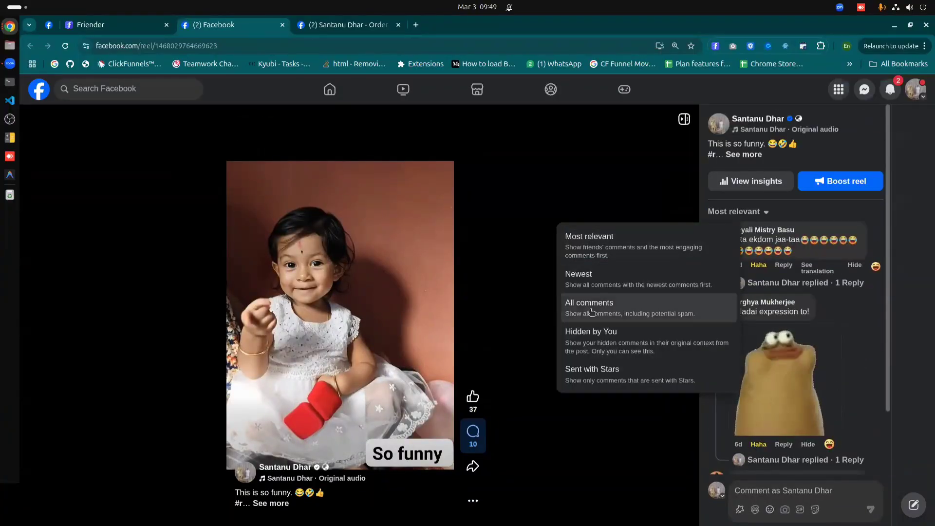
pyautogui.click(591, 307)
pyautogui.scroll(-5, 807, 331)
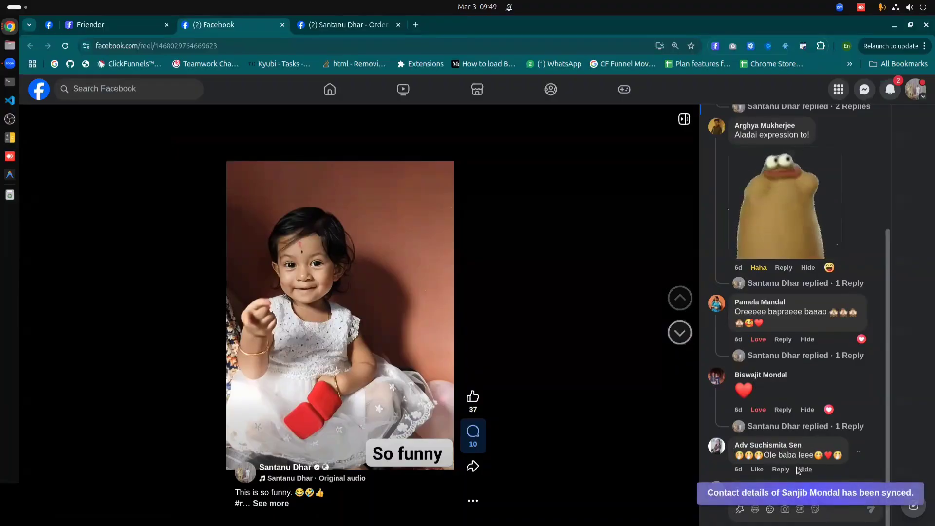
pyautogui.click(349, 26)
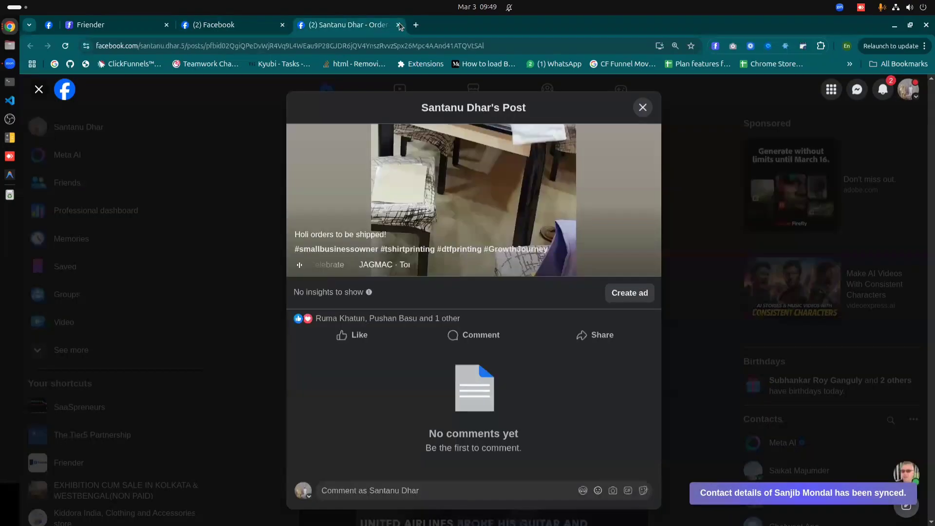
pyautogui.click(398, 25)
pyautogui.click(283, 26)
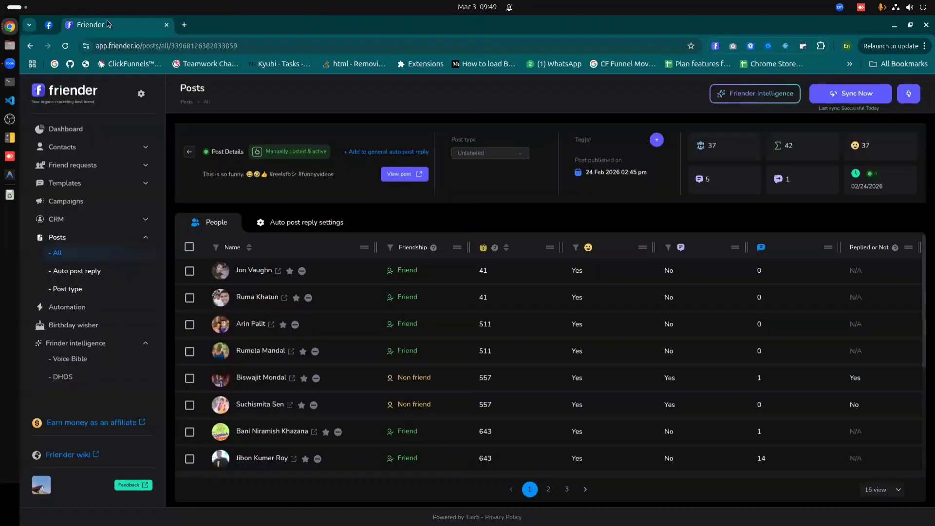
# In the reel post's auto post reply settings, choose to clone from the Custom t-shirt post settings
pyautogui.click(313, 223)
pyautogui.scroll(-1, 317, 252)
pyautogui.scroll(1, 317, 252)
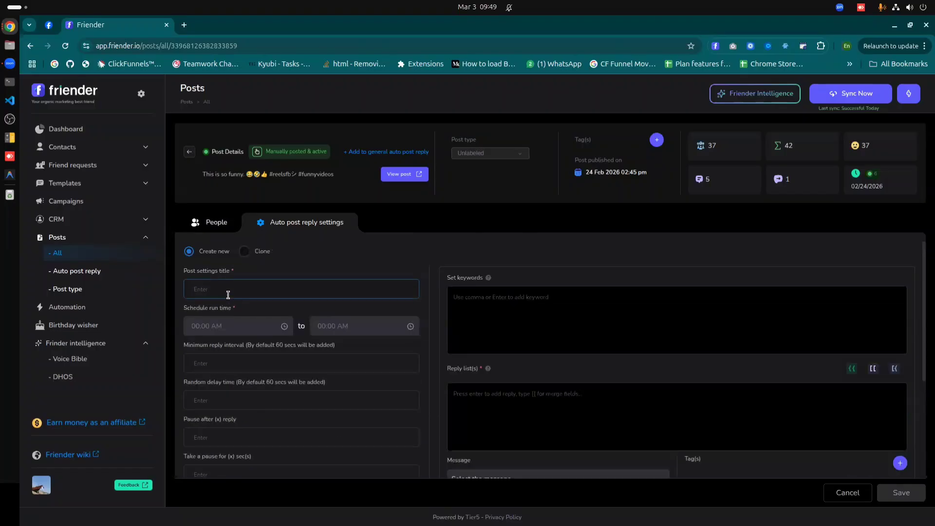
pyautogui.click(243, 252)
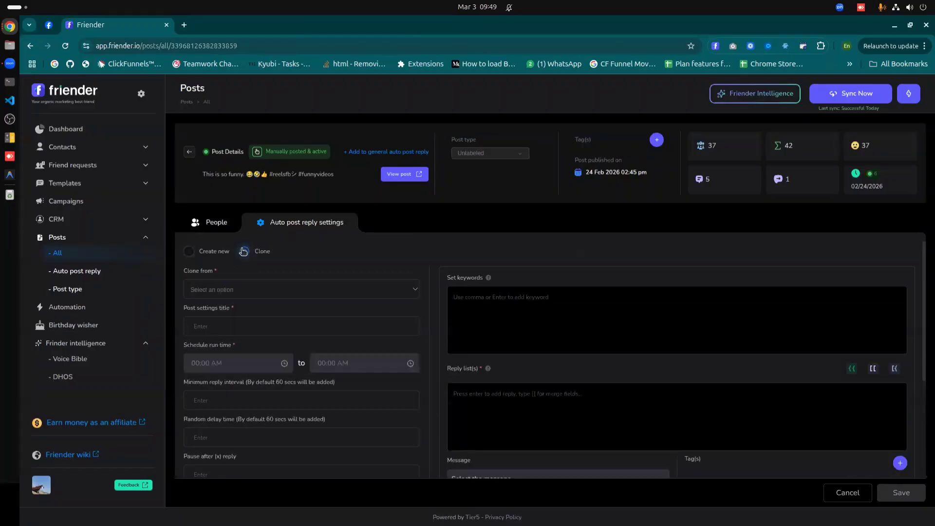
pyautogui.click(244, 295)
pyautogui.click(234, 312)
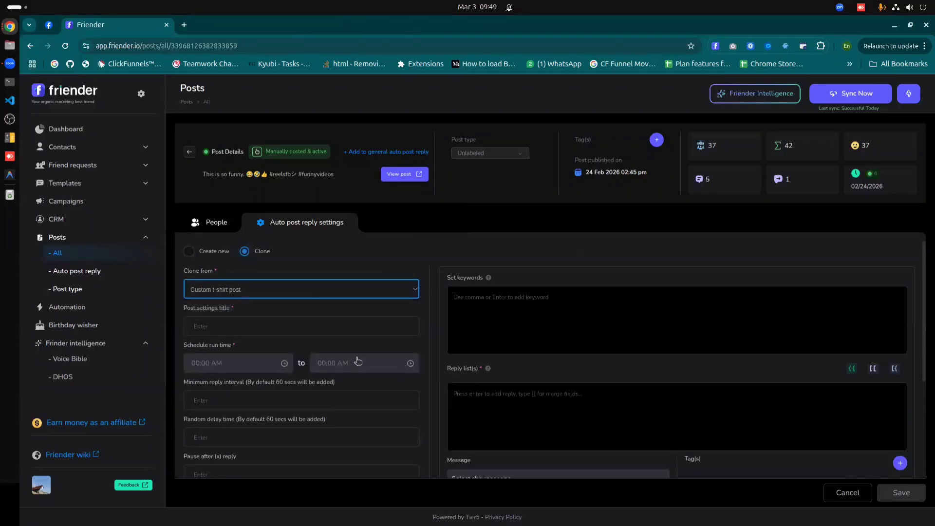
# Look over the cloned settings and set the post settings title to "This is a funny reel post"
pyautogui.scroll(-3, 358, 324)
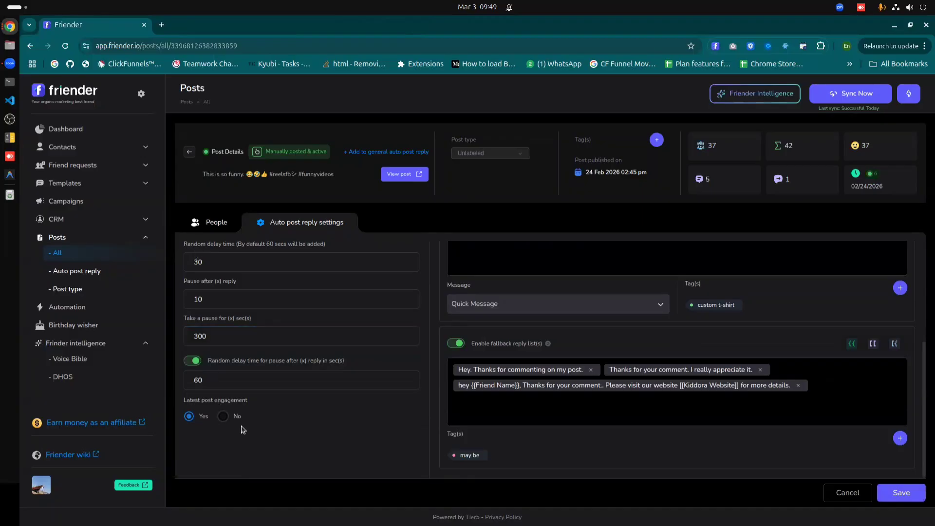
pyautogui.scroll(3, 457, 316)
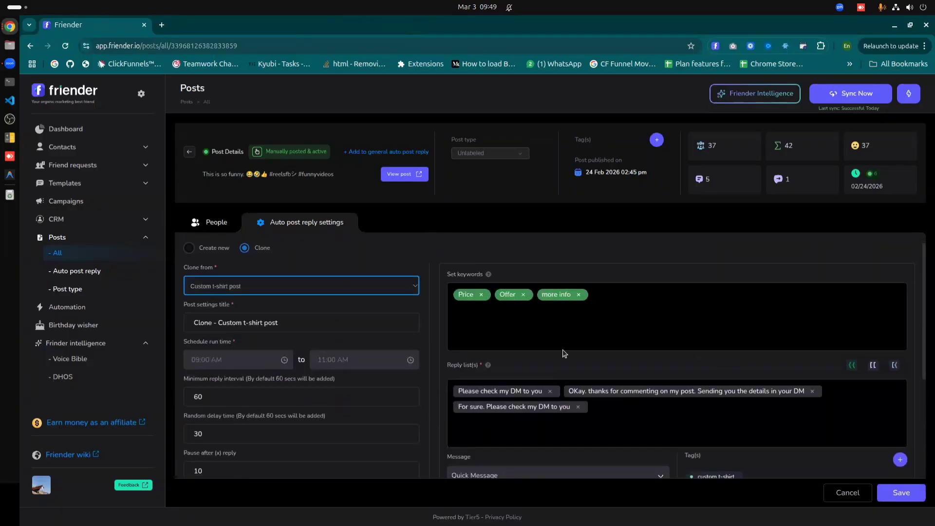
pyautogui.scroll(-2, 536, 355)
pyautogui.scroll(-1, 536, 418)
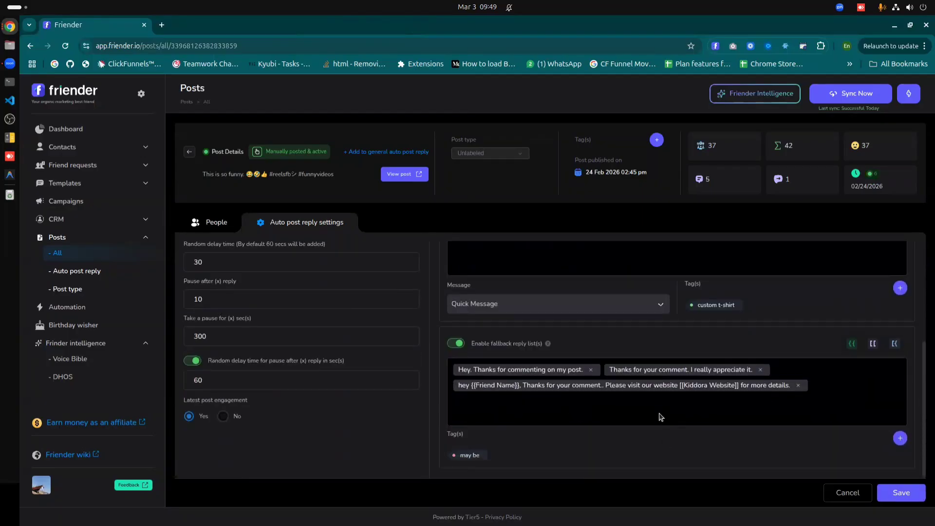
pyautogui.scroll(4, 474, 435)
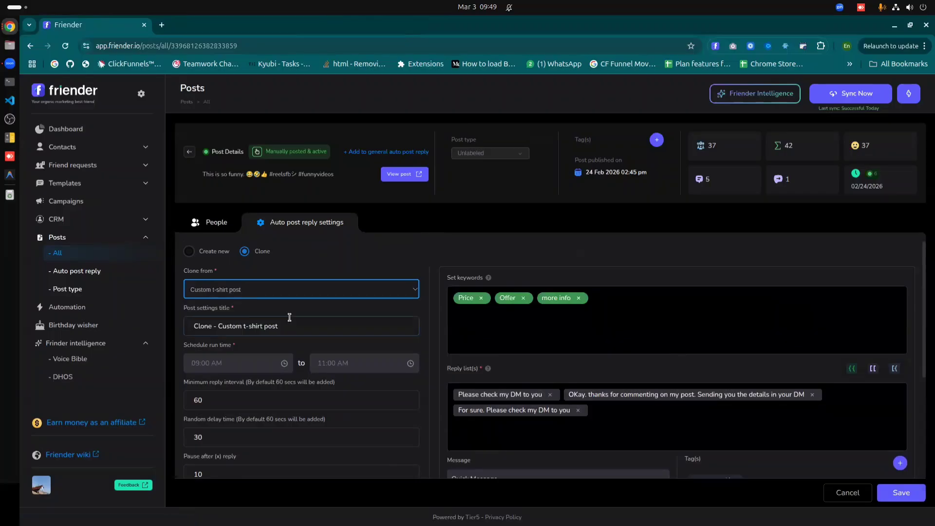
pyautogui.moveTo(285, 326); pyautogui.dragTo(187, 325)
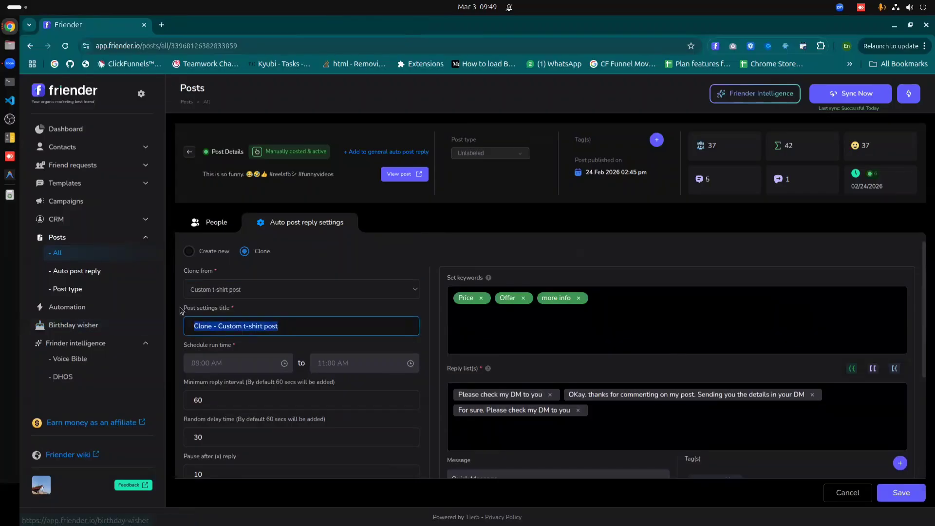
pyautogui.write('This is a reel')
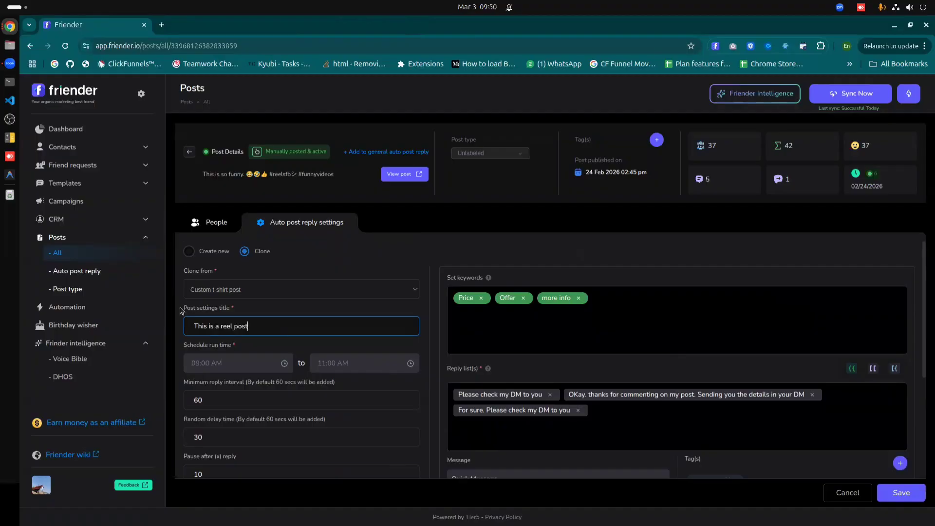
pyautogui.write('funny')
# Remove the keywords Price, Offer and more info from the cloned settings
pyautogui.scroll(-2, 309, 414)
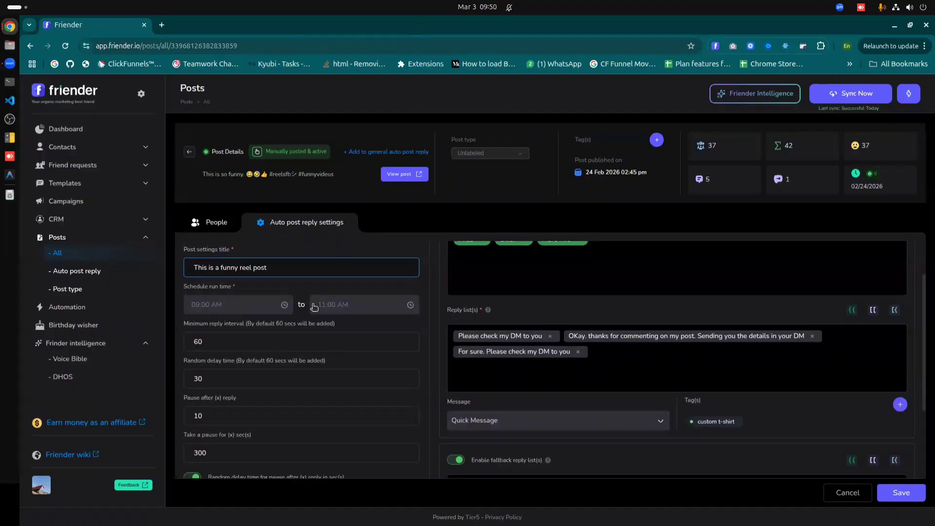
pyautogui.scroll(-2, 305, 341)
pyautogui.scroll(-1, 206, 427)
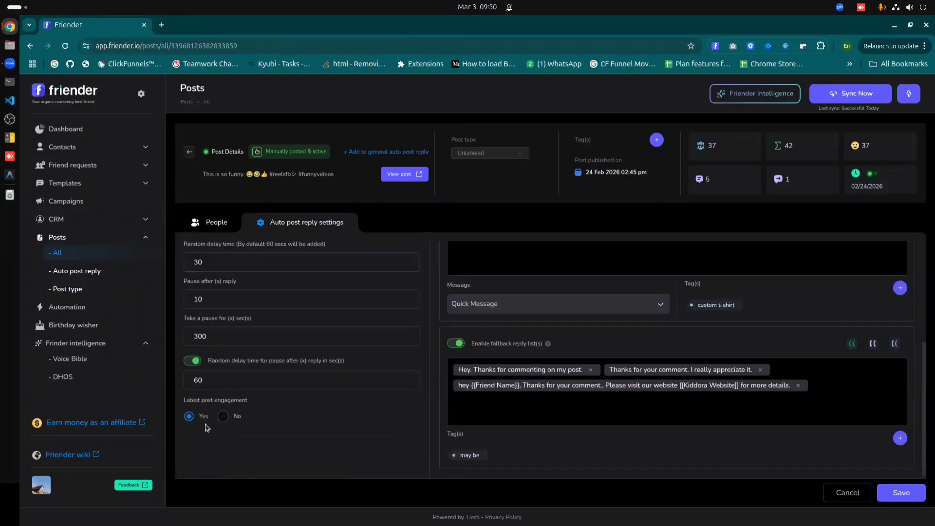
pyautogui.scroll(3, 726, 454)
pyautogui.click(481, 298)
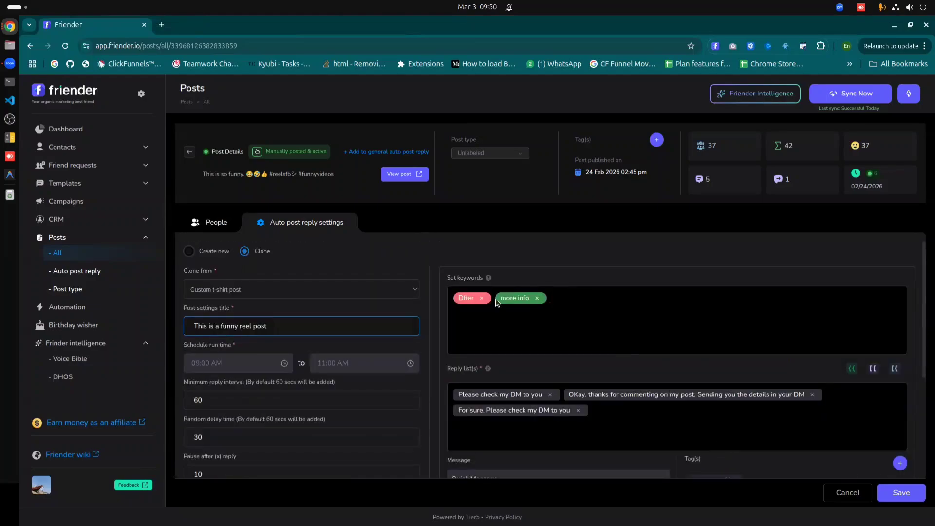
pyautogui.click(481, 298)
pyautogui.click(494, 298)
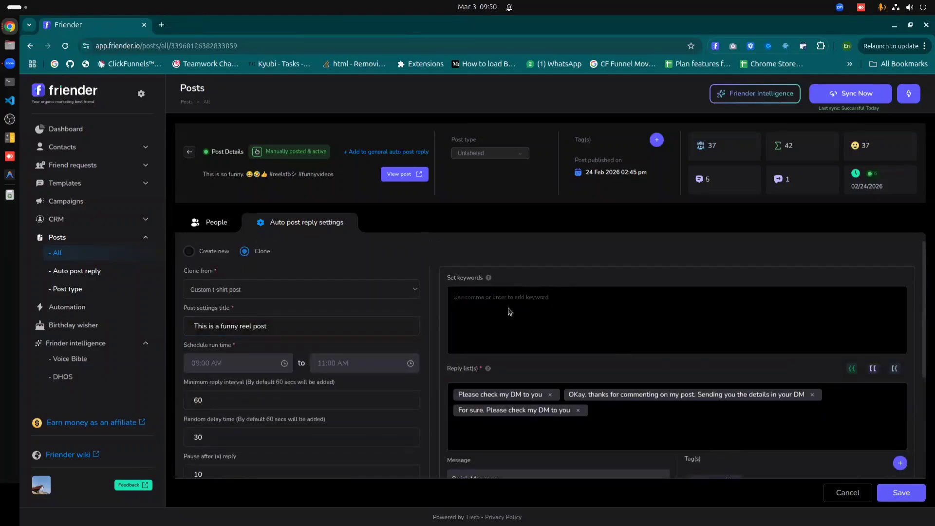
# Remove all three cloned replies about checking the DM and sending details from the keyword reply list
pyautogui.scroll(-1, 510, 312)
pyautogui.scroll(1, 510, 312)
pyautogui.scroll(-2, 548, 285)
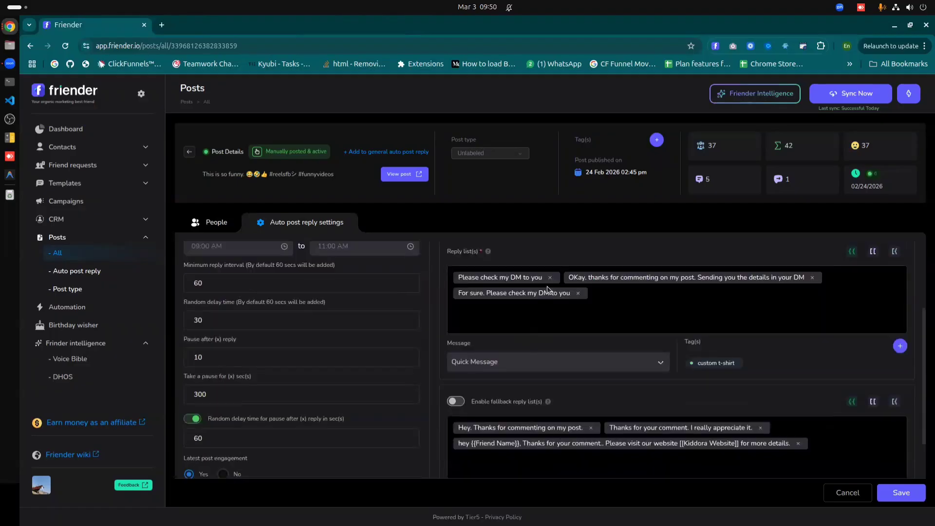
pyautogui.click(550, 282)
pyautogui.click(701, 278)
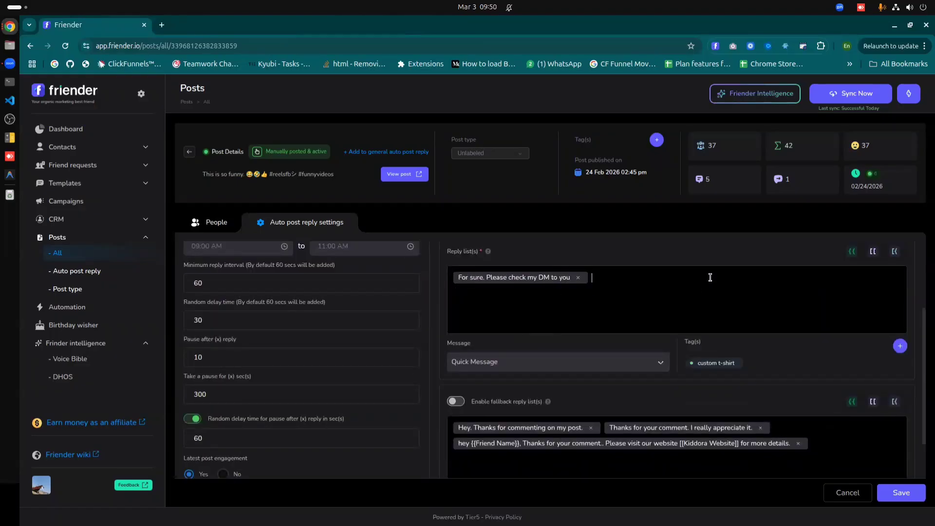
pyautogui.click(578, 278)
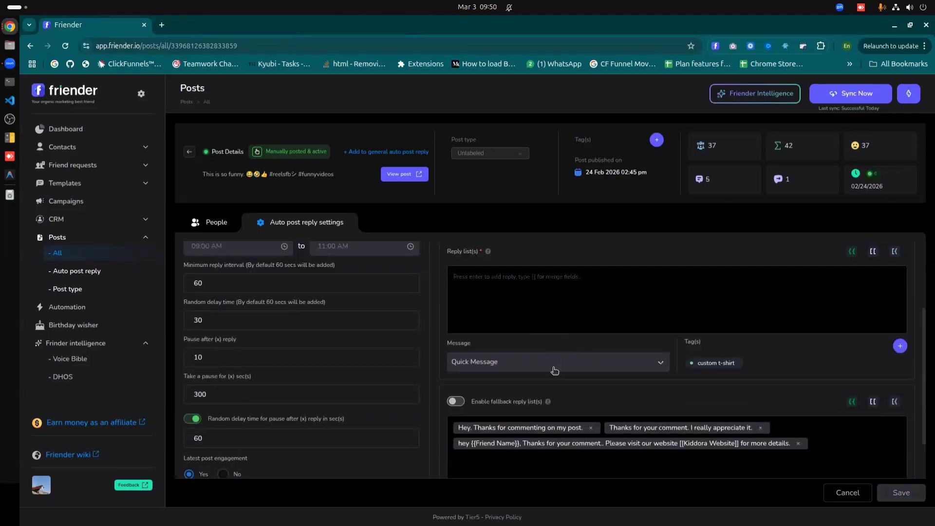
# Replace the text after "Thanks for commenting on my post." in the quick message with "I hope you're doing well." and save the message
pyautogui.click(553, 366)
pyautogui.click(619, 384)
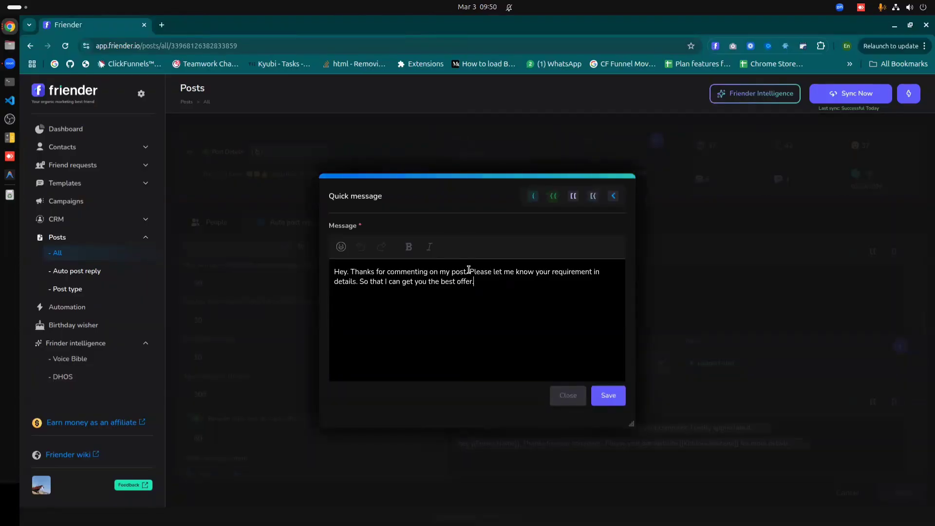
pyautogui.moveTo(468, 269); pyautogui.dragTo(476, 287)
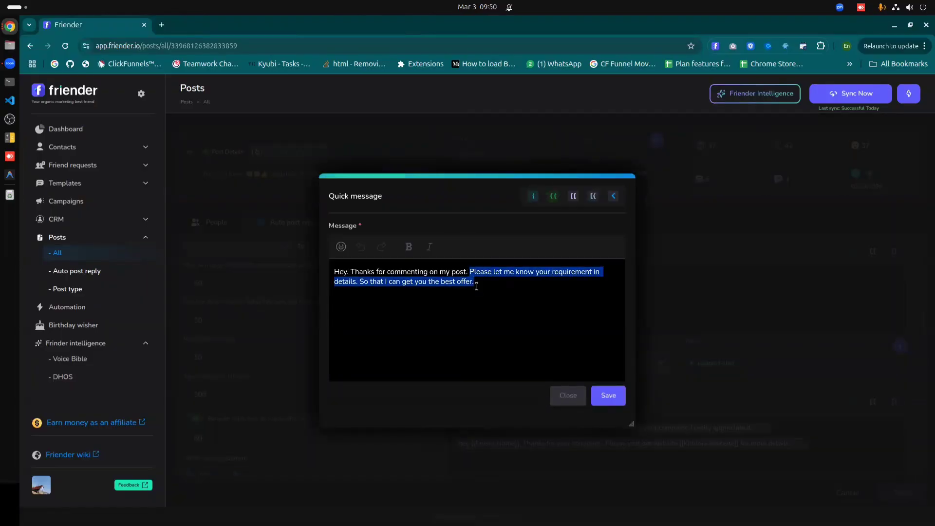
pyautogui.press('BackSpace')
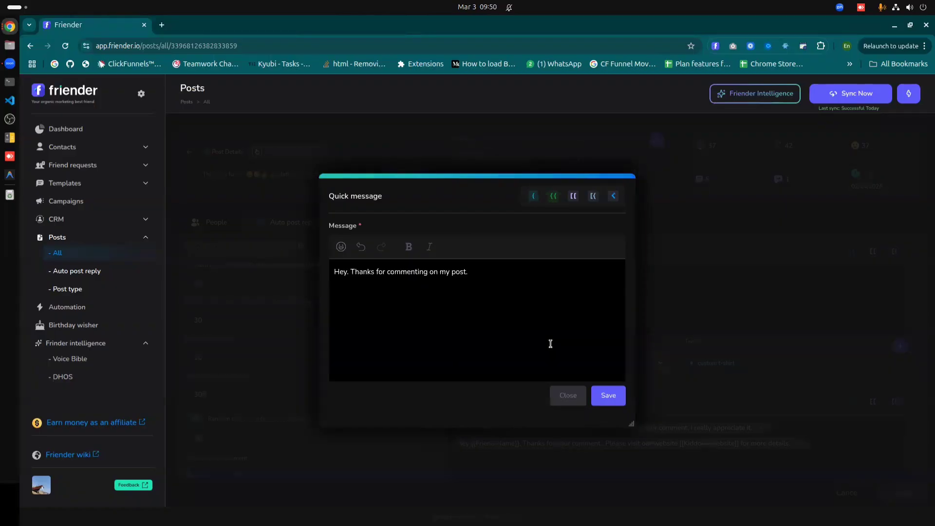
pyautogui.write('I hope y')
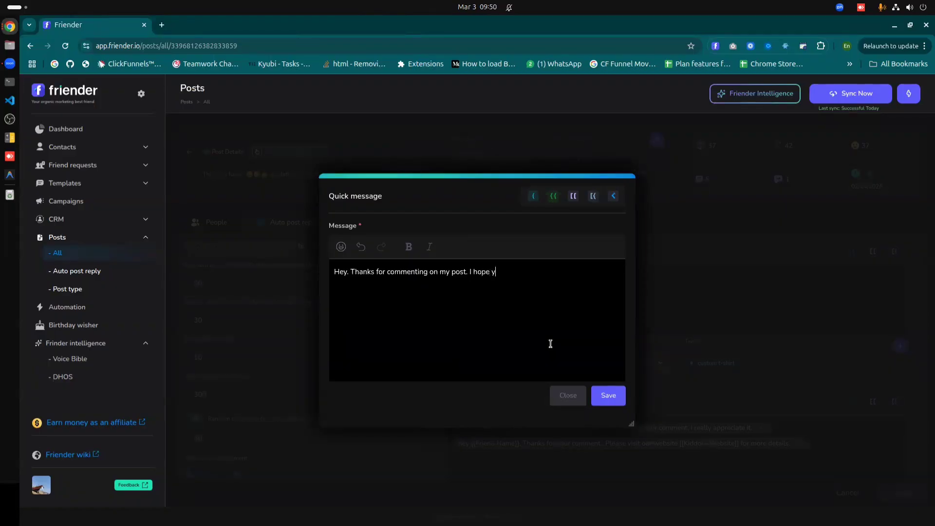
pyautogui.write("ou're doing great")
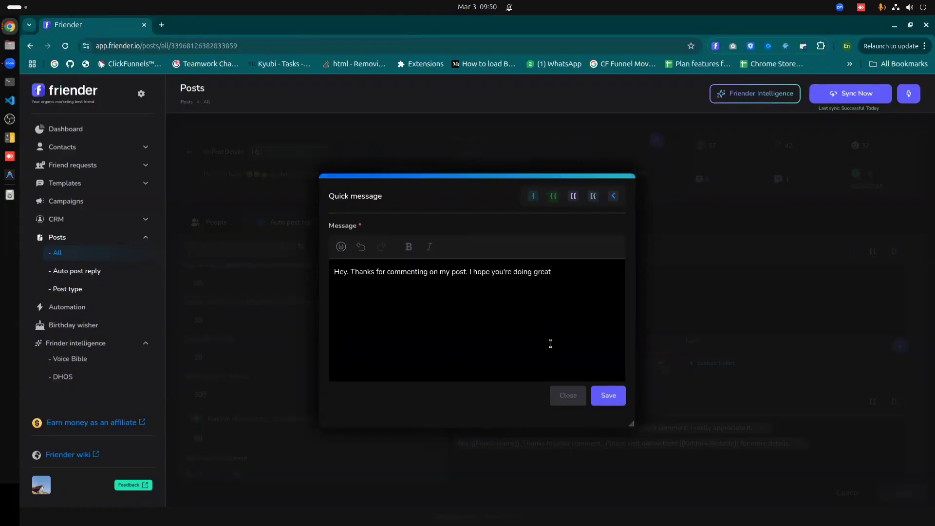
pyautogui.press('BackSpace')
pyautogui.press('BackSpace')
pyautogui.press('BackSpace')
pyautogui.press('BackSpace')
pyautogui.press('BackSpace')
pyautogui.write('well.')
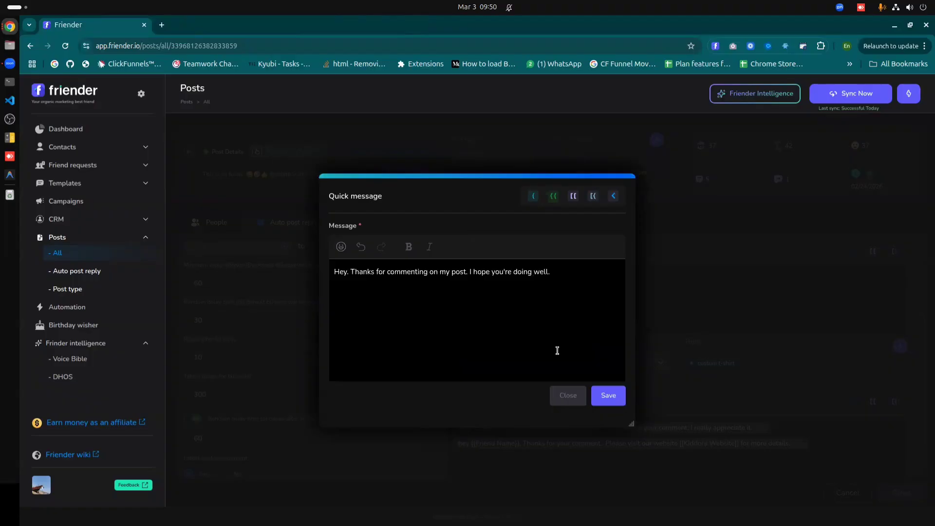
pyautogui.click(609, 396)
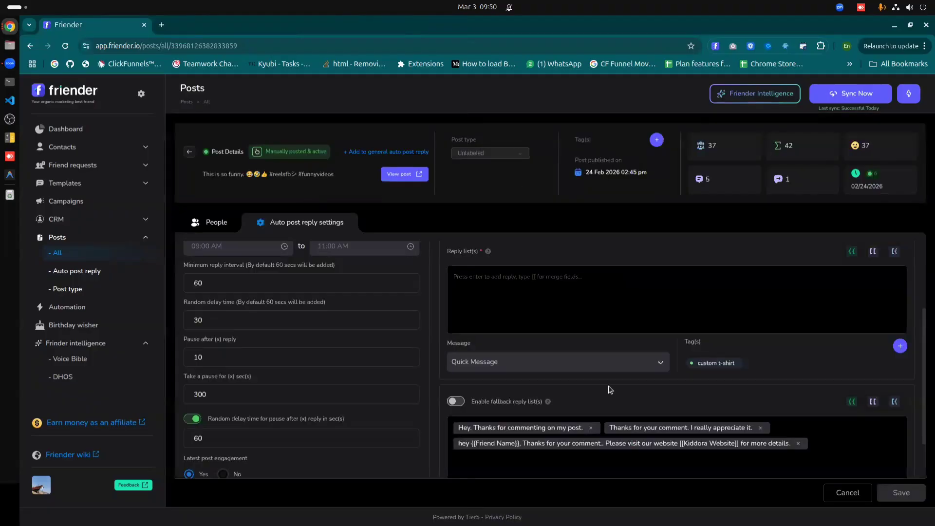
# Remove all three cloned replies from the fallback reply list
pyautogui.scroll(-2, 610, 389)
pyautogui.click(591, 370)
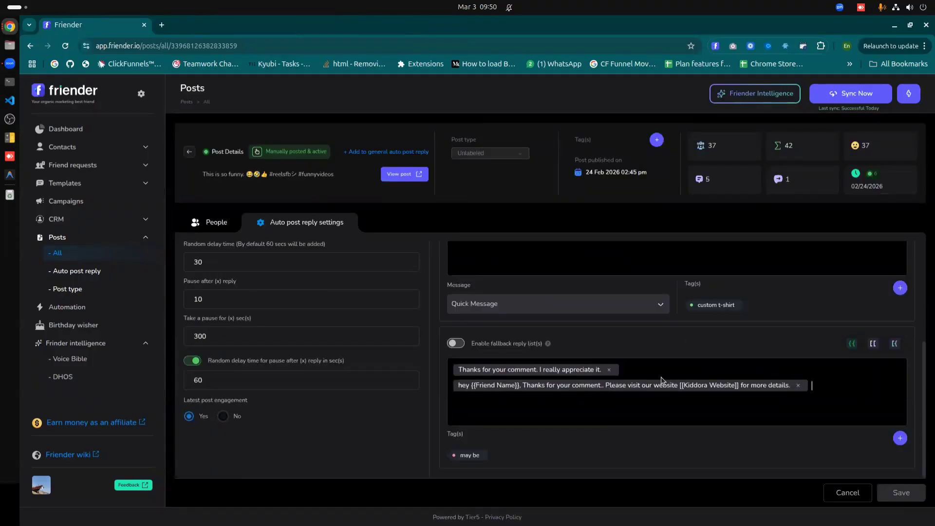
pyautogui.click(609, 369)
pyautogui.click(800, 370)
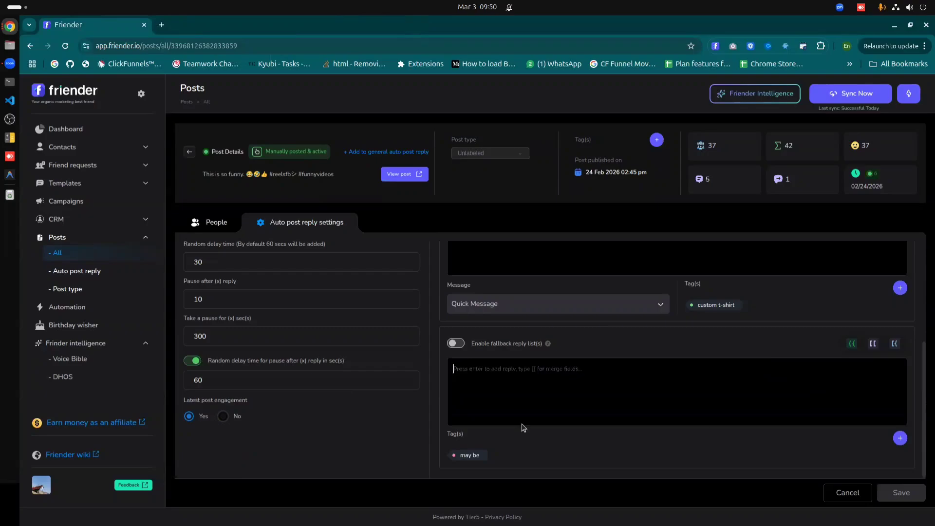
# Deselect the custom t-shirt tag from the keyword reply section and the may be tag from the fallback section, saving both tag selections
pyautogui.scroll(2, 862, 438)
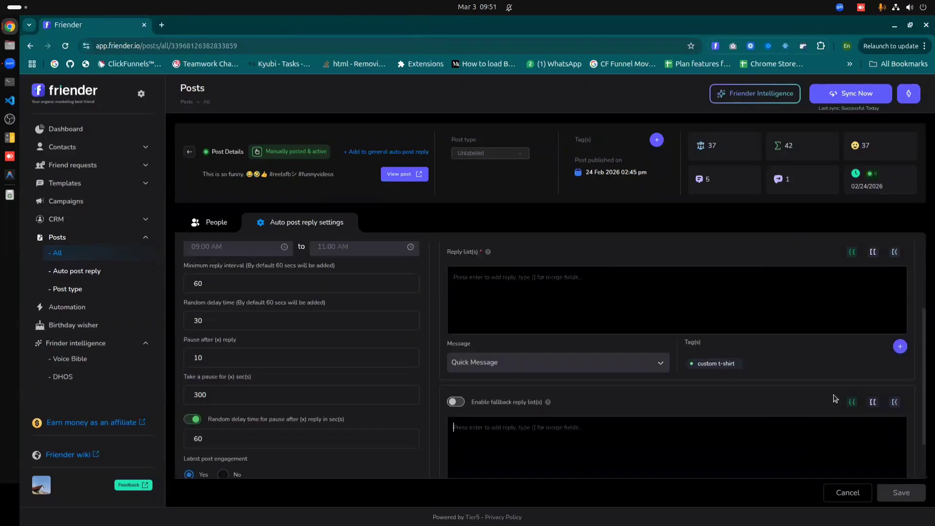
pyautogui.click(898, 346)
pyautogui.click(471, 289)
pyautogui.click(526, 373)
pyautogui.scroll(-2, 811, 368)
pyautogui.click(899, 440)
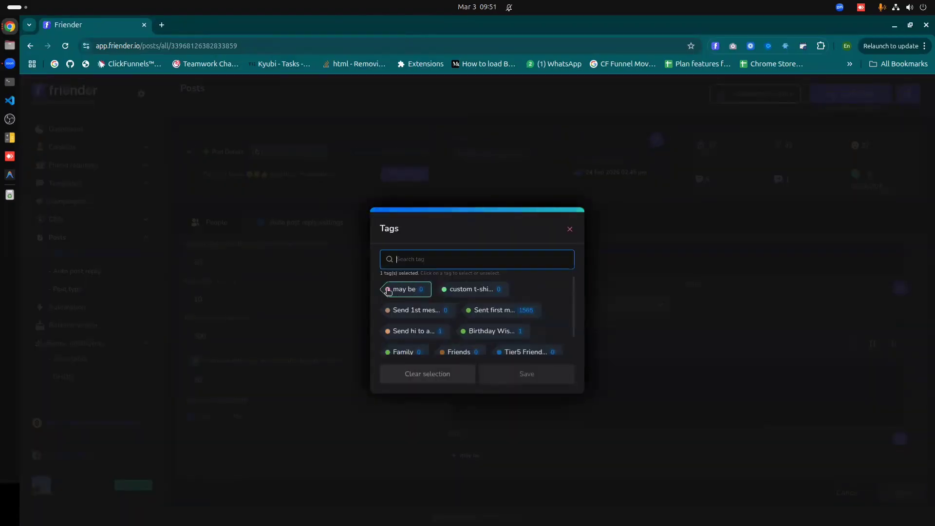
pyautogui.click(411, 291)
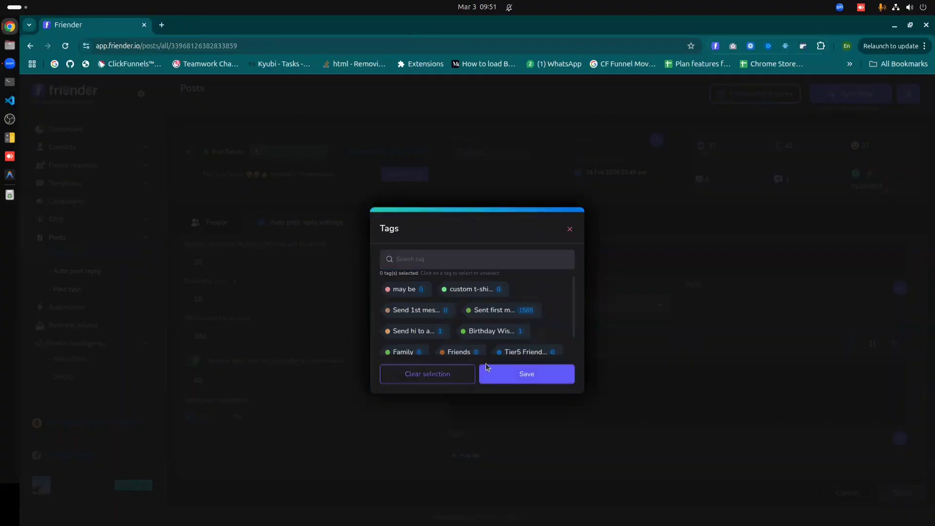
pyautogui.click(510, 380)
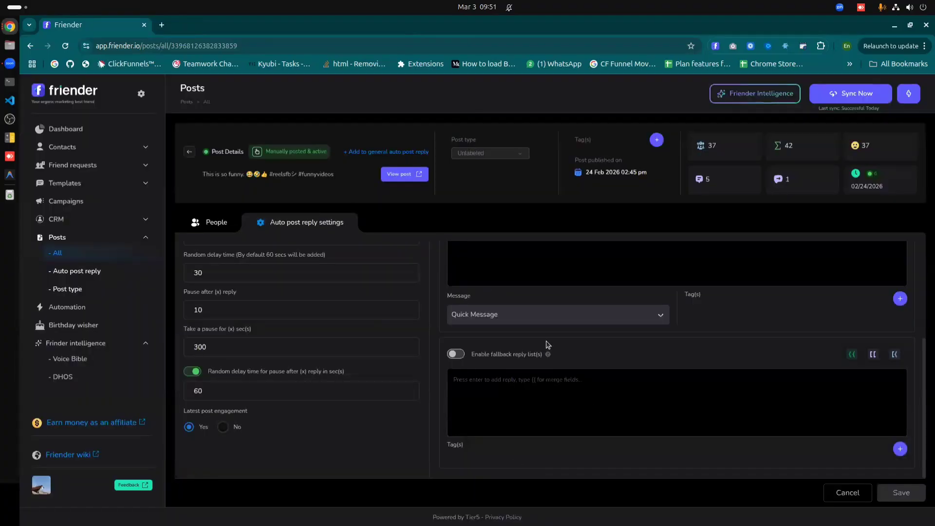
# Add the replies "ha ha. Thanks for your comment." and "he he. Yes. It's funny." to the keyword reply list
pyautogui.scroll(2, 688, 377)
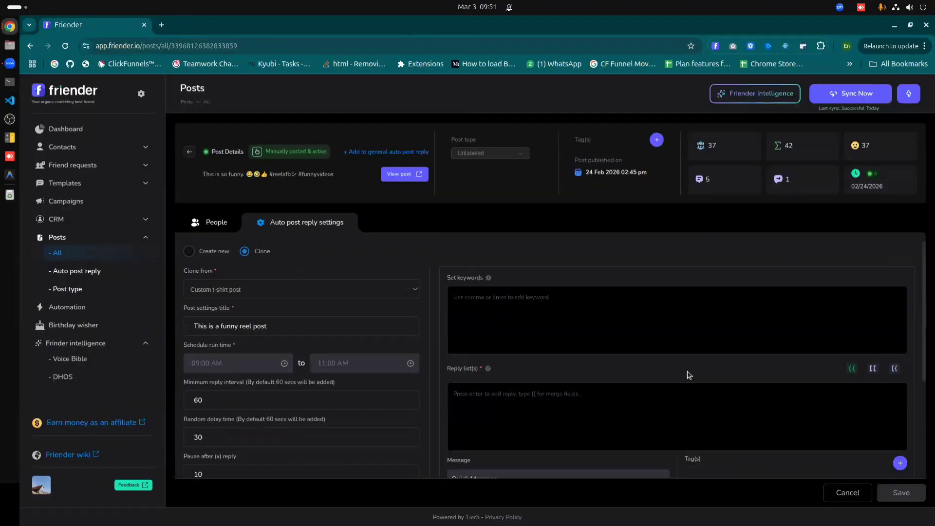
pyautogui.scroll(-2, 689, 375)
pyautogui.scroll(4, 556, 359)
pyautogui.write('Tha')
pyautogui.press('BackSpace')
pyautogui.press('BackSpace')
pyautogui.press('BackSpace')
pyautogui.write('ha ha. Thanks for your comment.')
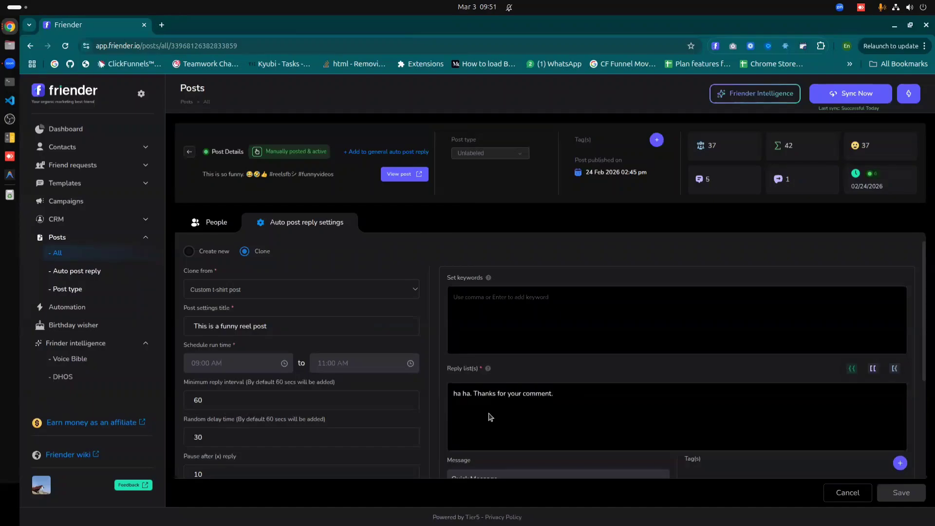
pyautogui.press('Return')
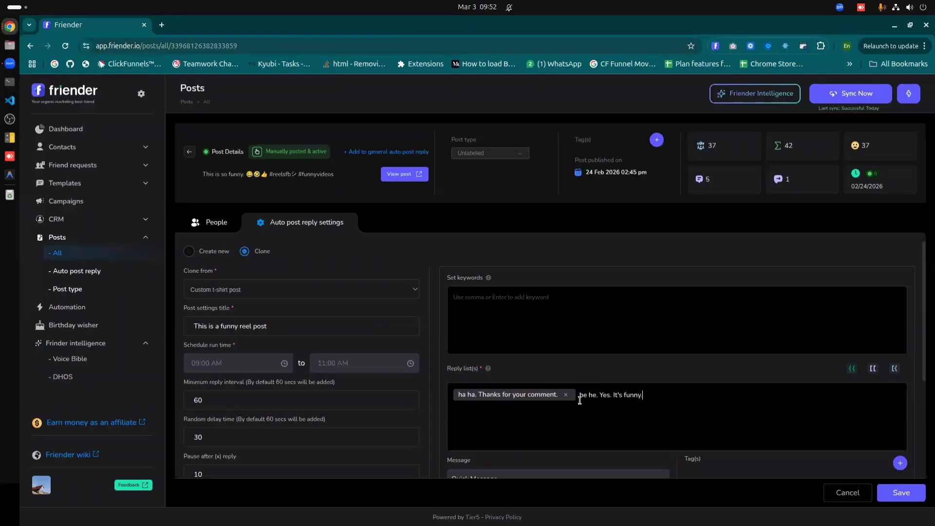
pyautogui.press('Return')
# Review the adapted keyword, reply and fallback settings of the reel post and save them
pyautogui.scroll(-2, 745, 317)
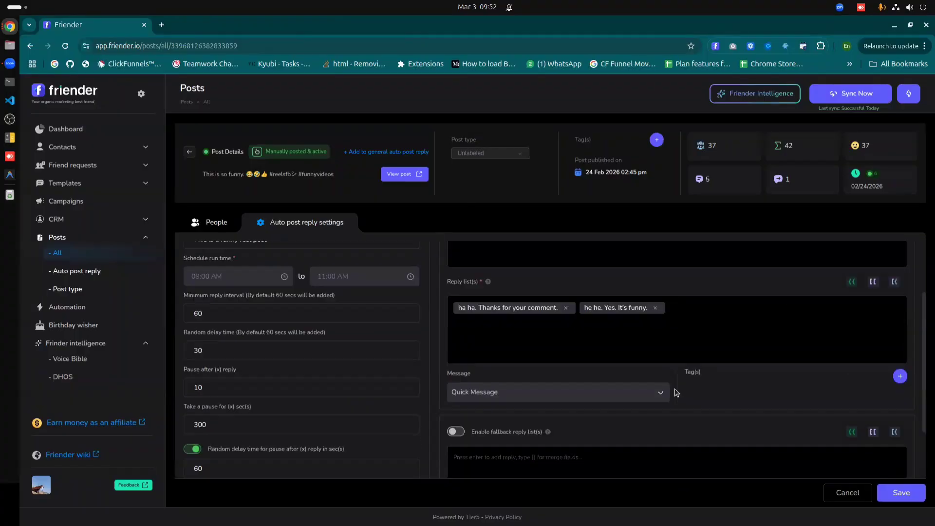
pyautogui.scroll(-3, 584, 368)
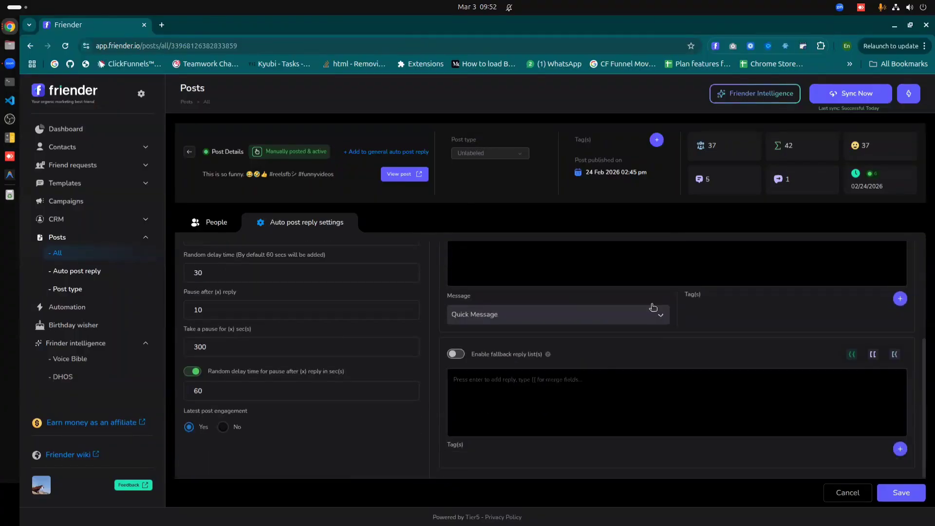
pyautogui.scroll(3, 653, 308)
pyautogui.scroll(2, 661, 345)
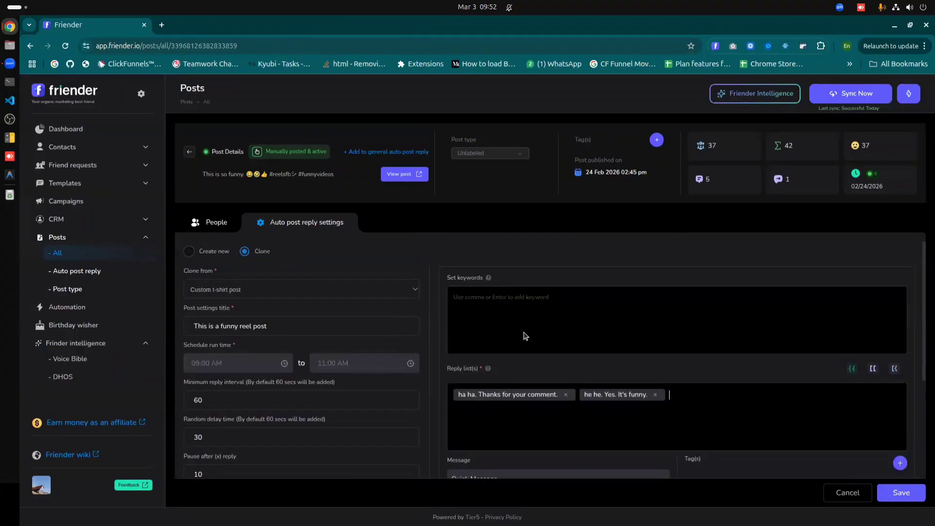
pyautogui.scroll(-5, 567, 344)
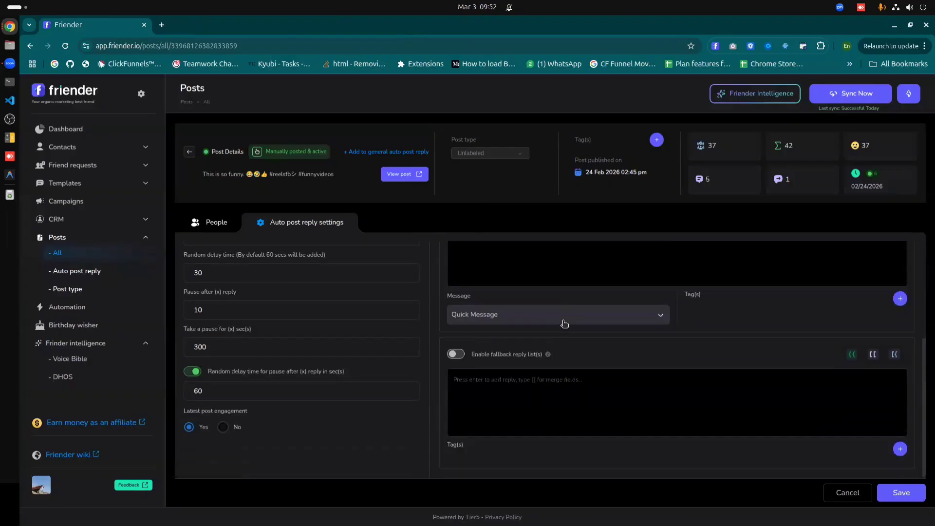
pyautogui.scroll(5, 563, 323)
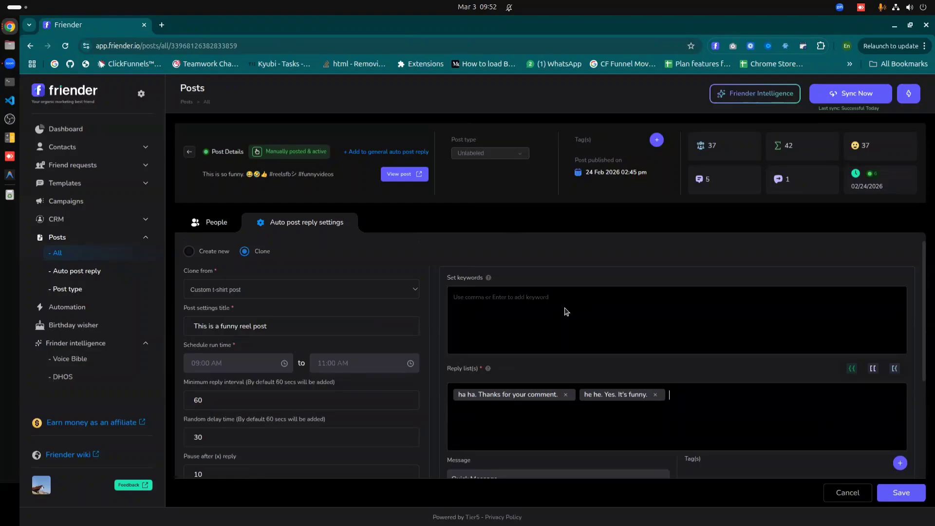
pyautogui.click(563, 421)
pyautogui.scroll(-3, 635, 421)
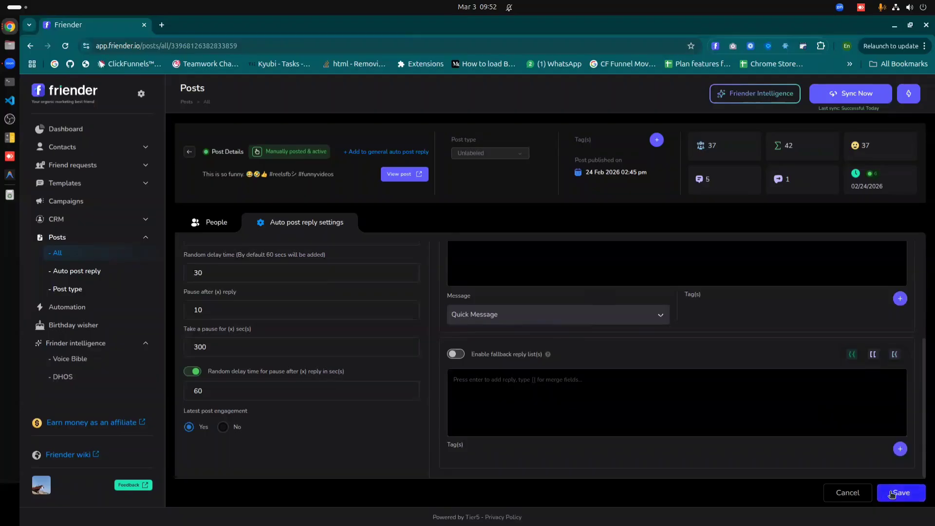
pyautogui.click(894, 493)
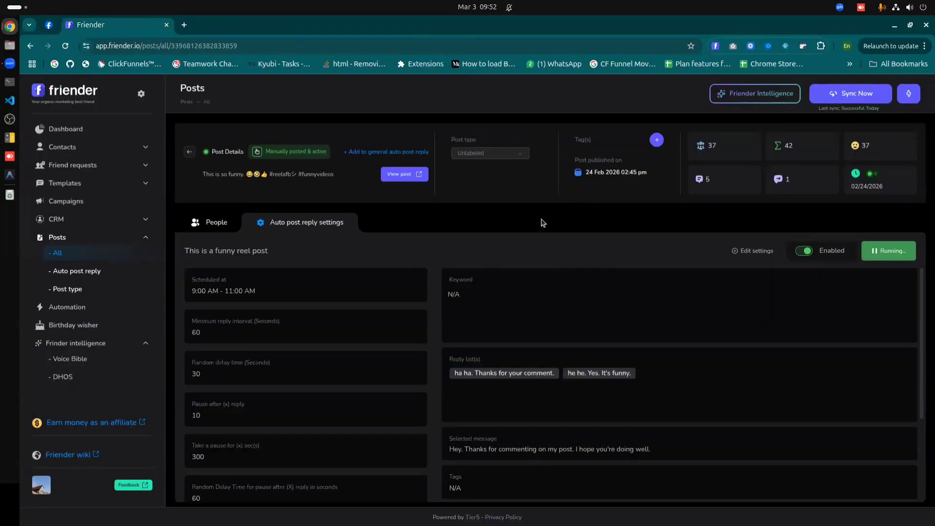
# Check the Messenger chat where the automatic message is being sent and return to the reel post's auto post reply settings
pyautogui.click(889, 262)
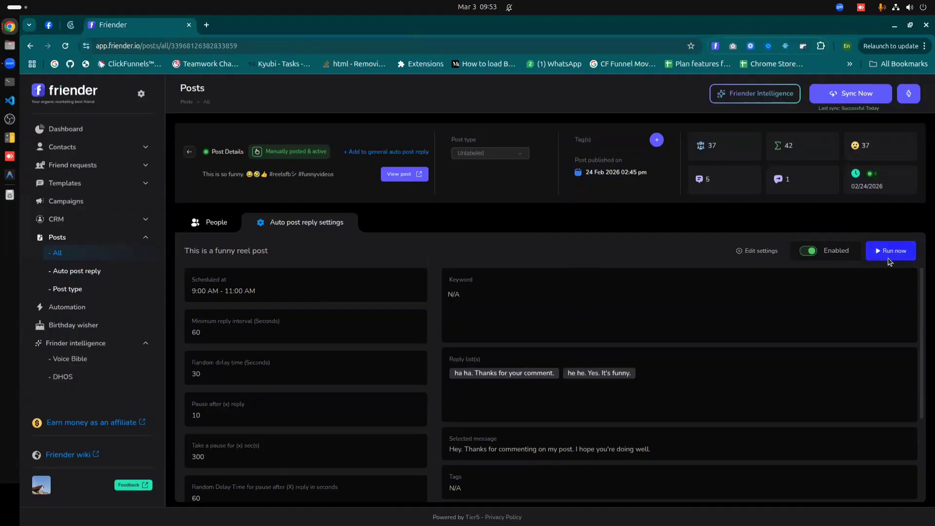
pyautogui.click(73, 28)
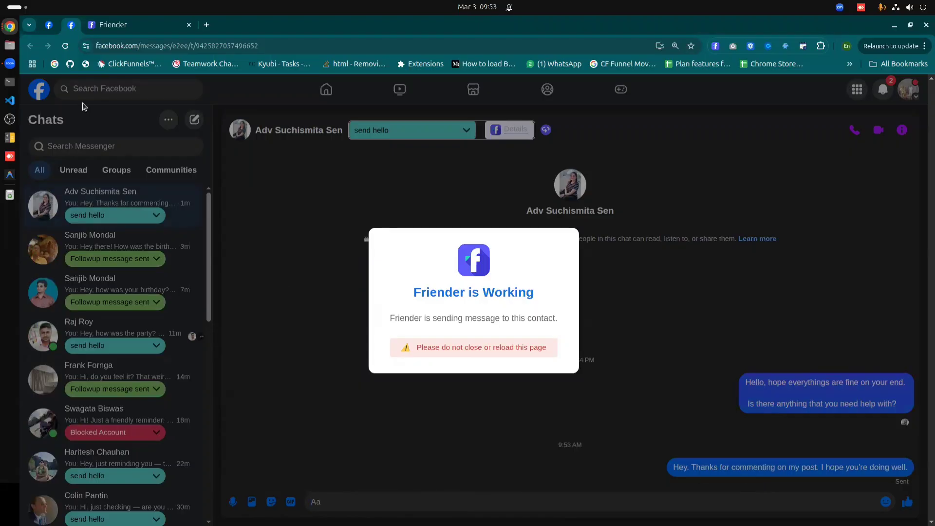
pyautogui.click(140, 25)
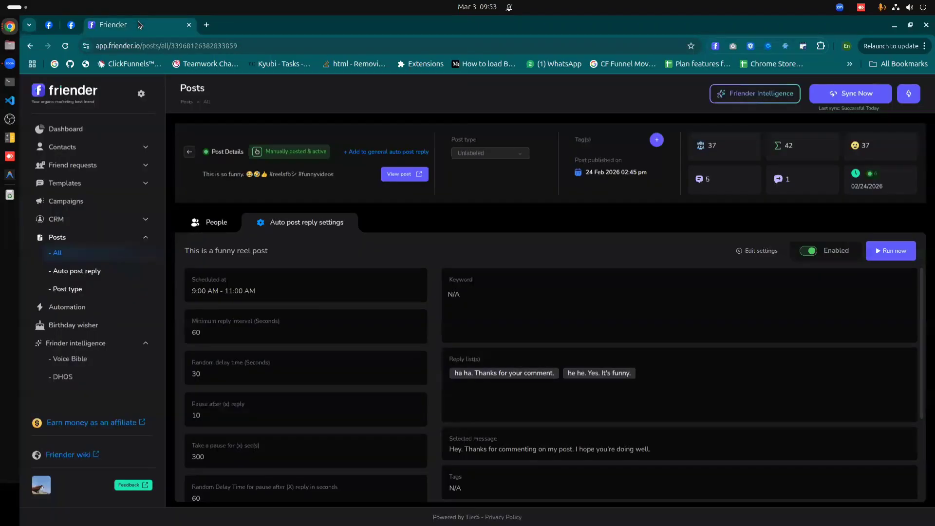
pyautogui.scroll(3, 879, 311)
pyautogui.click(886, 258)
# Open the reel post on Facebook and look through its comments
pyautogui.click(418, 176)
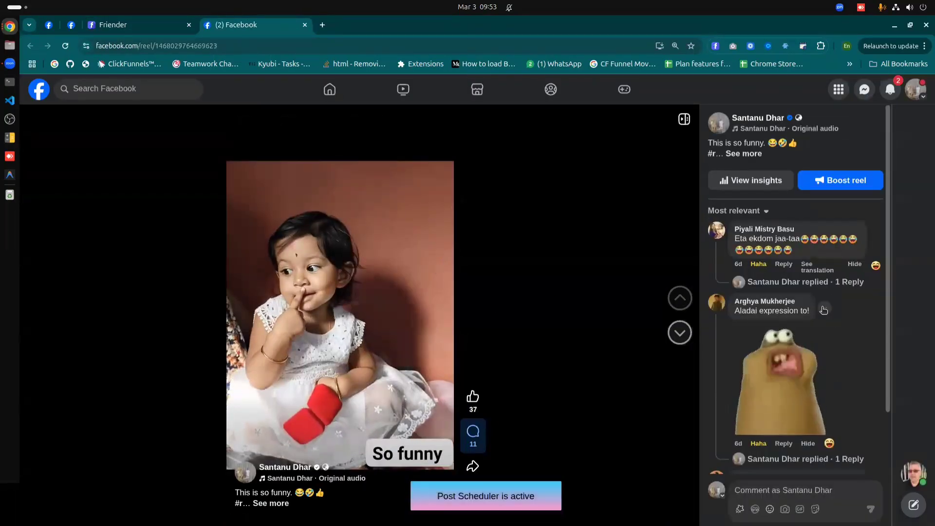
pyautogui.scroll(-3, 744, 350)
pyautogui.scroll(3, 744, 350)
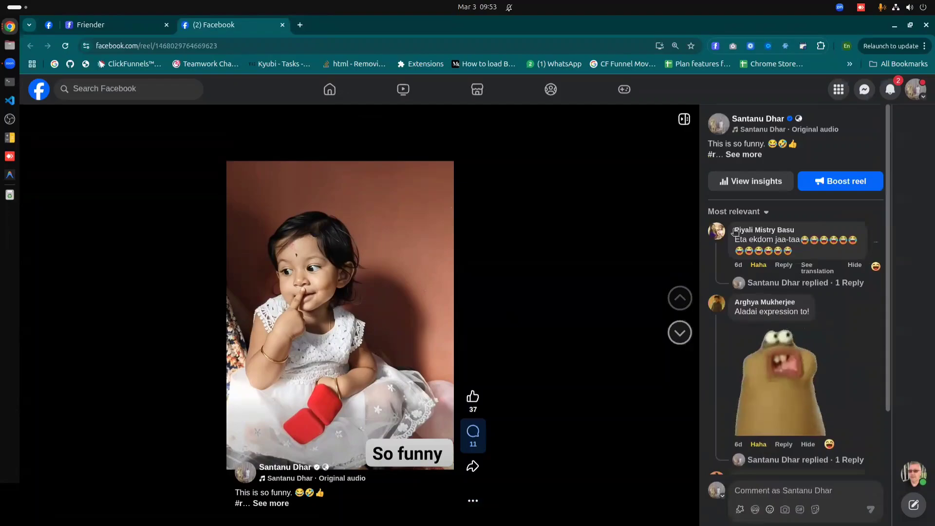
pyautogui.click(735, 212)
pyautogui.click(614, 303)
pyautogui.scroll(-4, 794, 322)
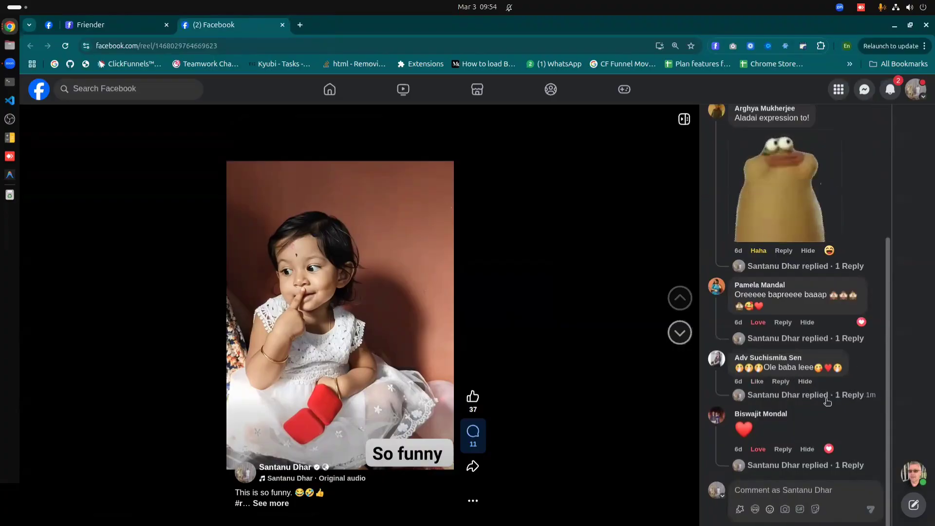
# Expand the replies under the last two comments on the reel and check them for the automatic reply
pyautogui.click(865, 397)
pyautogui.scroll(-2, 818, 370)
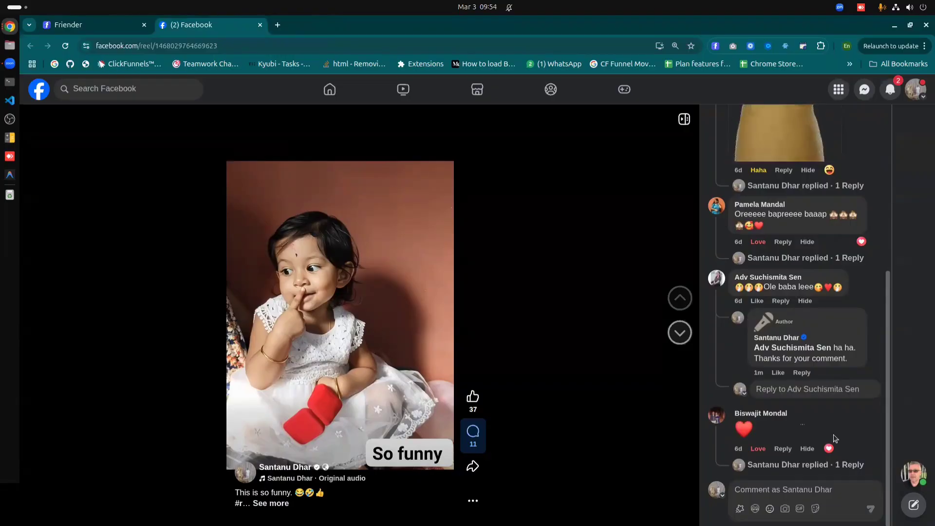
pyautogui.click(850, 465)
pyautogui.scroll(-2, 855, 417)
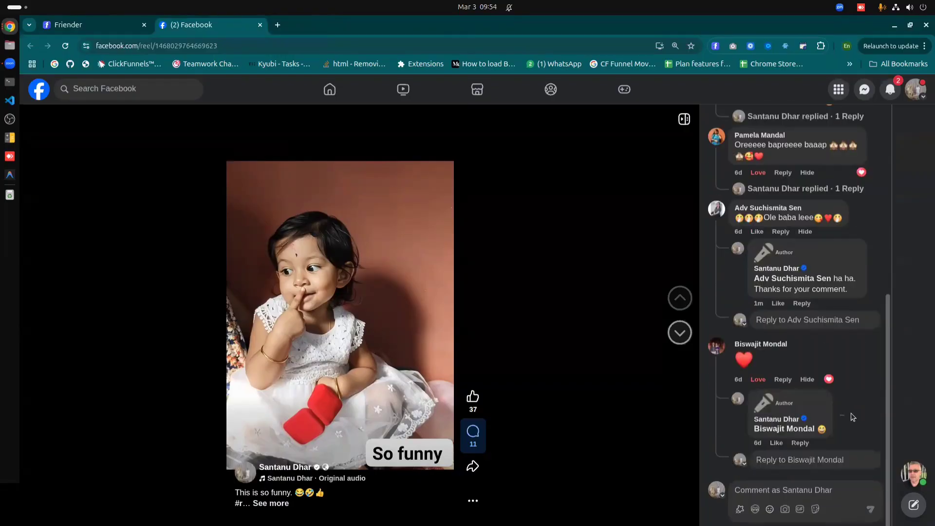
pyautogui.scroll(3, 853, 417)
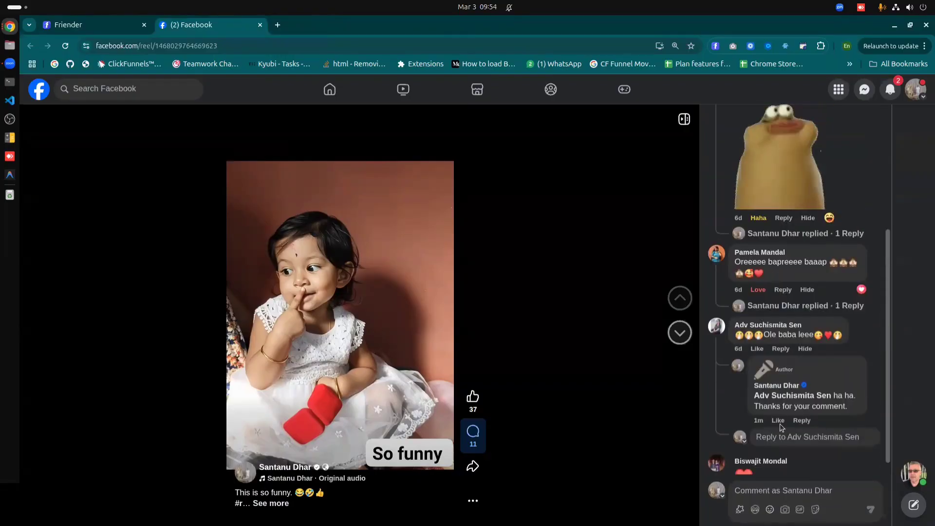
# Switch back to Friender and open the list of all posts
pyautogui.click(96, 24)
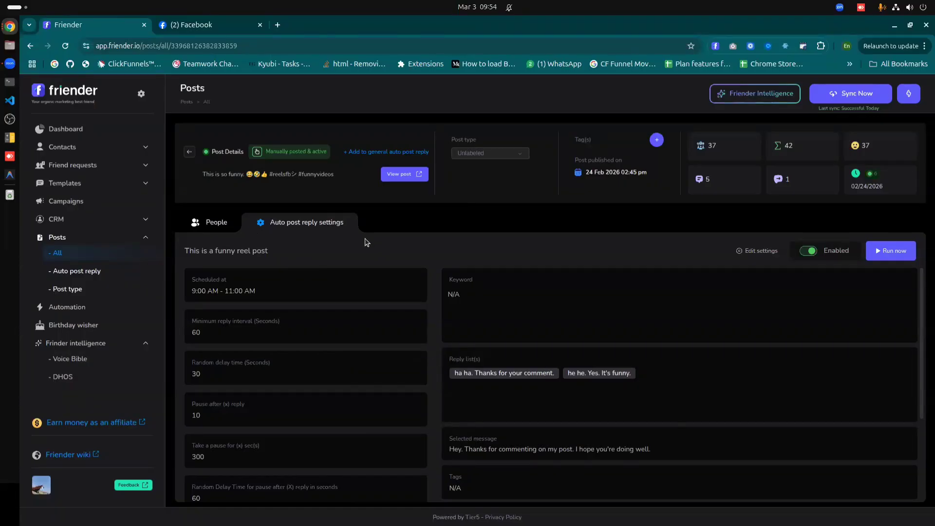
pyautogui.click(57, 252)
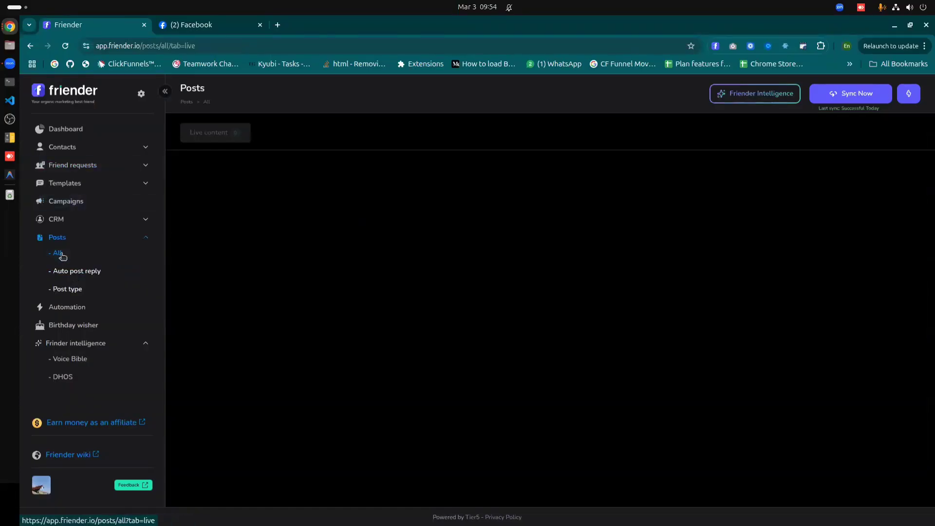
pyautogui.scroll(-3, 327, 235)
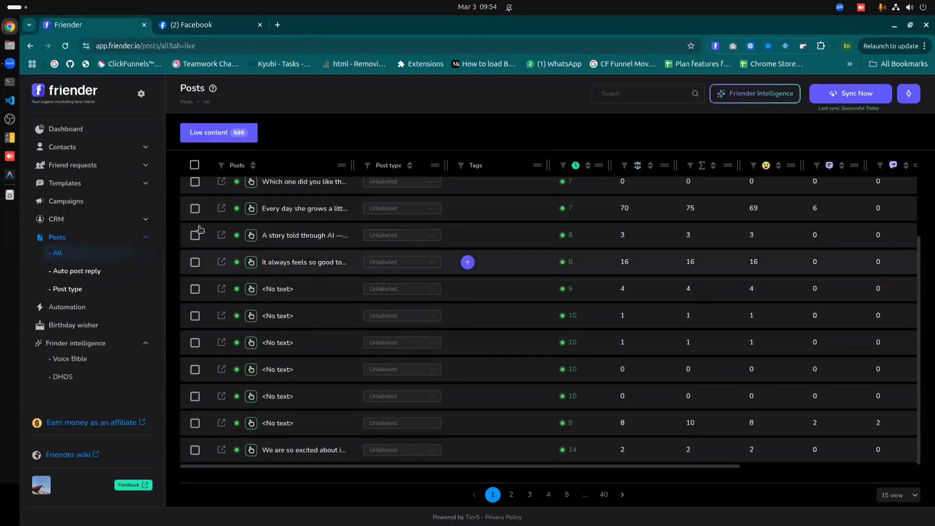
# Switch to Facebook, open its home feed, and return to Friender's list of all posts
pyautogui.scroll(5, 324, 243)
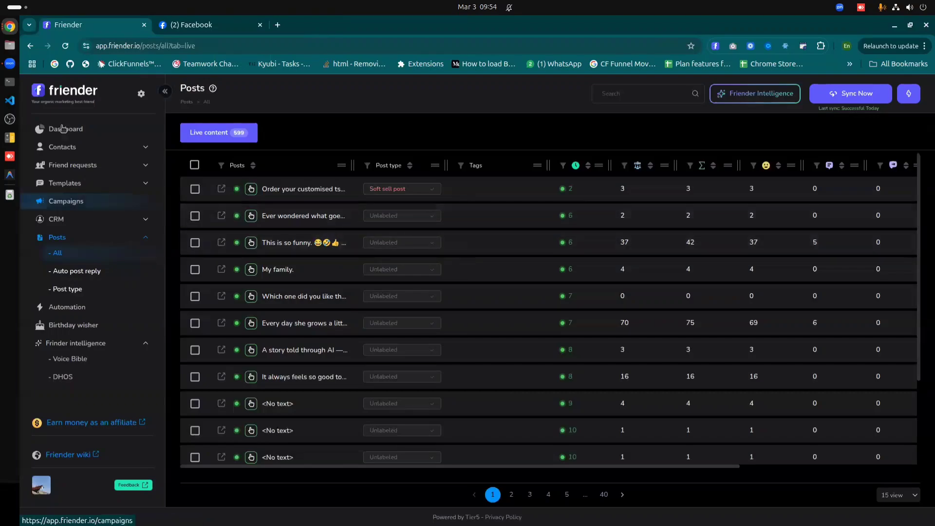
pyautogui.click(195, 25)
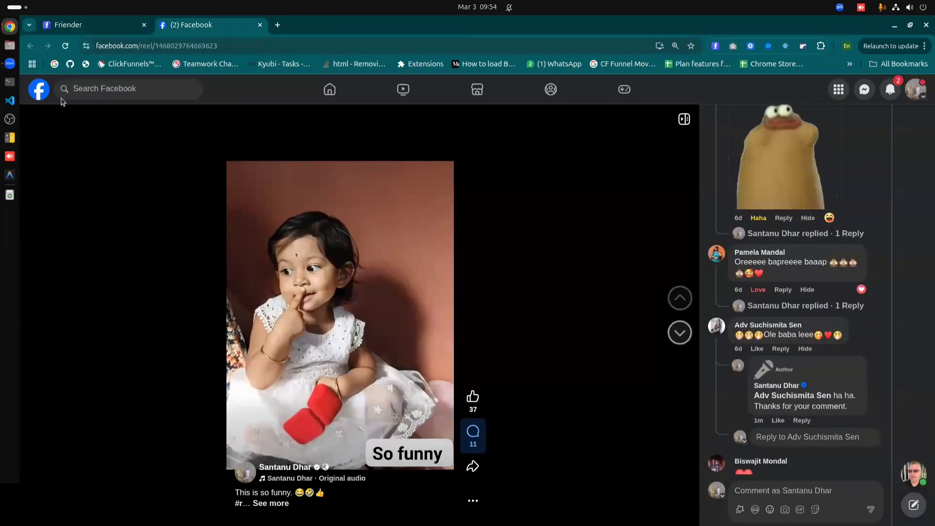
pyautogui.click(40, 90)
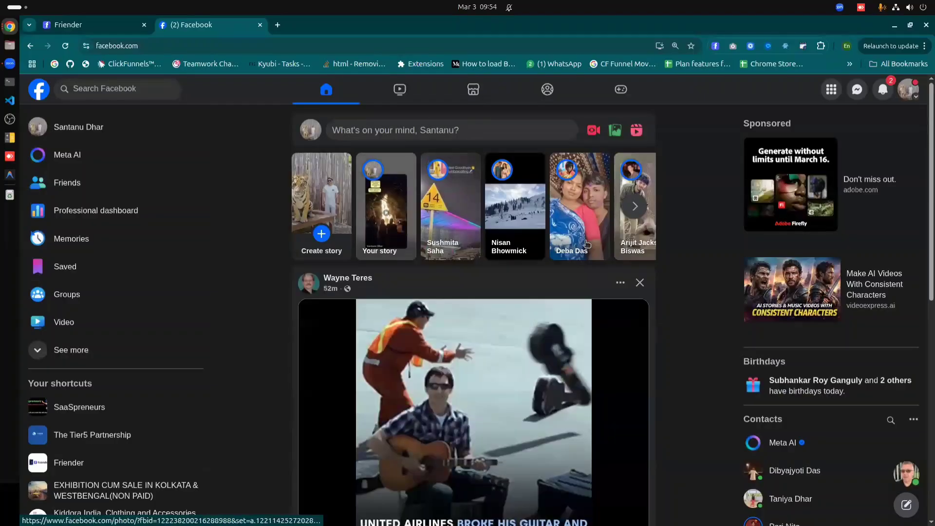
pyautogui.click(80, 25)
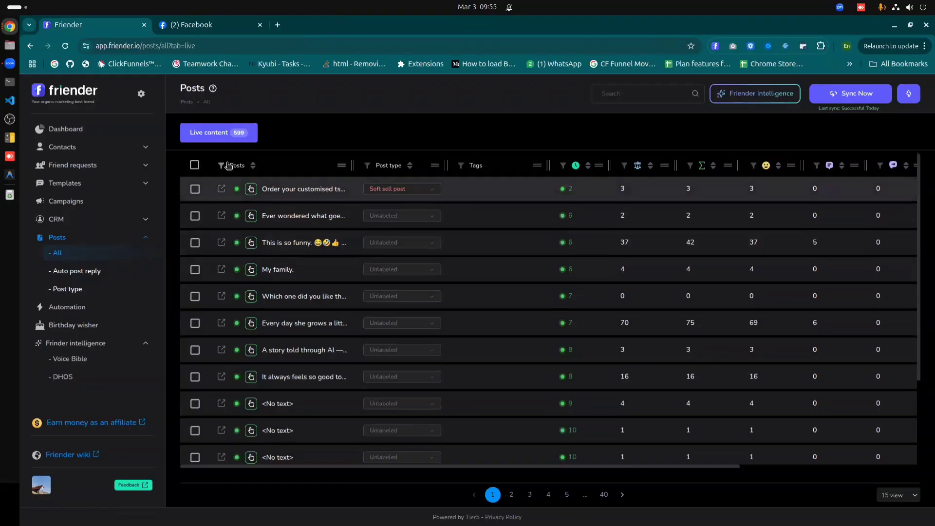
# Open the "Order your customised tshirt now!" post and review its auto post reply settings, including keywords, replies and fallback replies
pyautogui.click(309, 193)
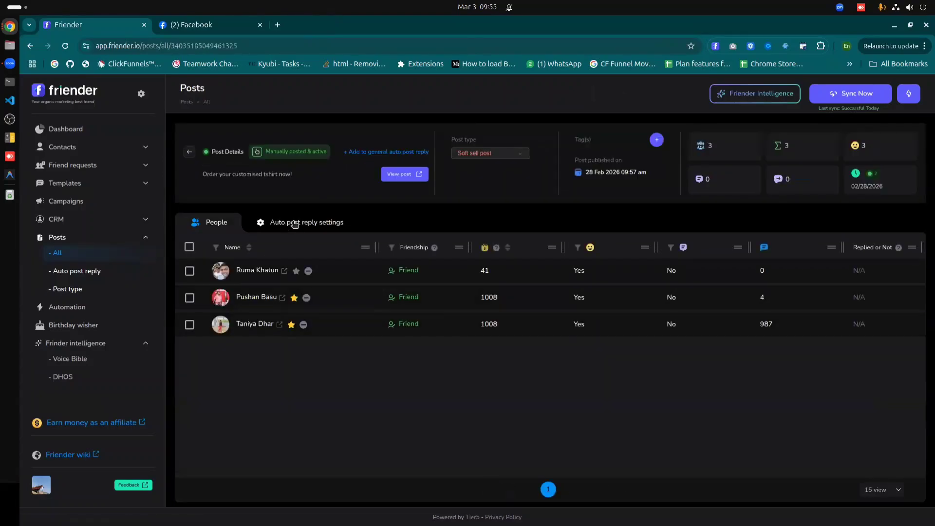
pyautogui.click(294, 224)
pyautogui.scroll(-3, 504, 413)
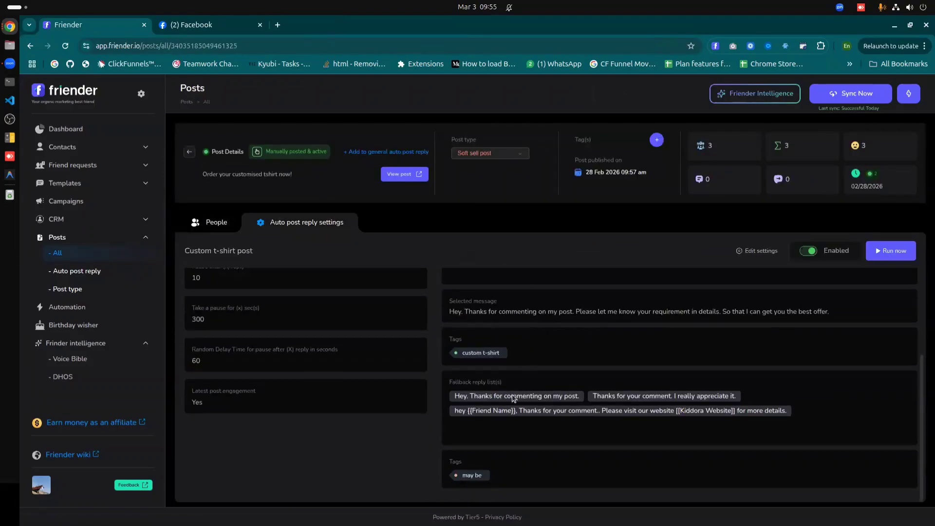
pyautogui.scroll(3, 513, 400)
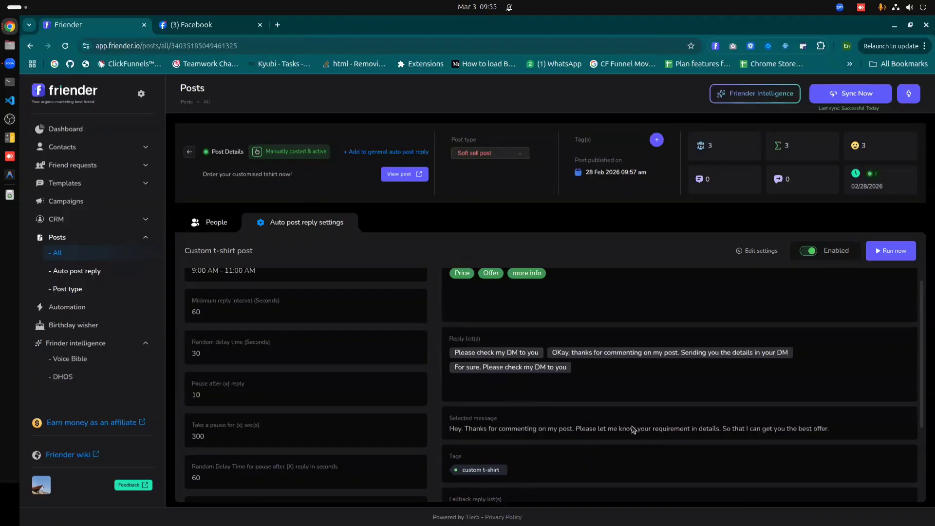
# Open the general auto post reply settings for editing and set the schedule run time from 03:00 PM to 11:00 PM
pyautogui.click(76, 271)
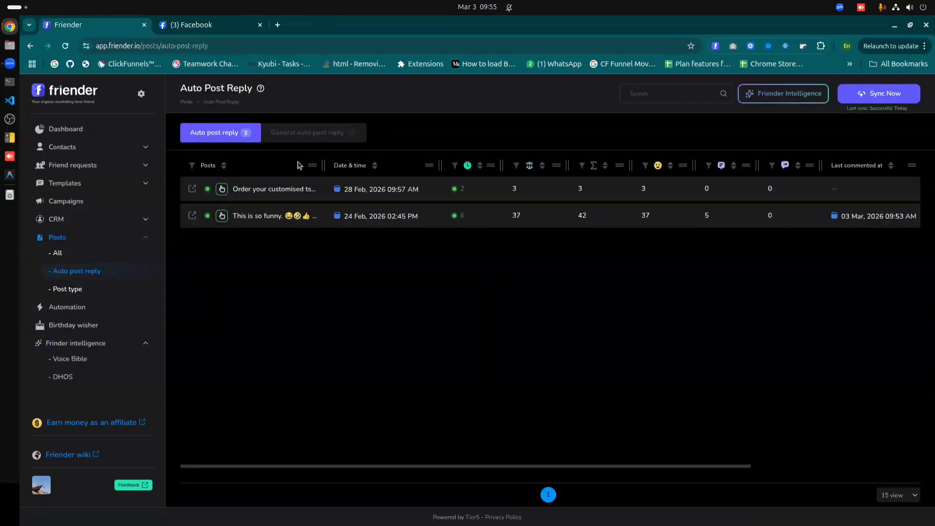
pyautogui.click(303, 142)
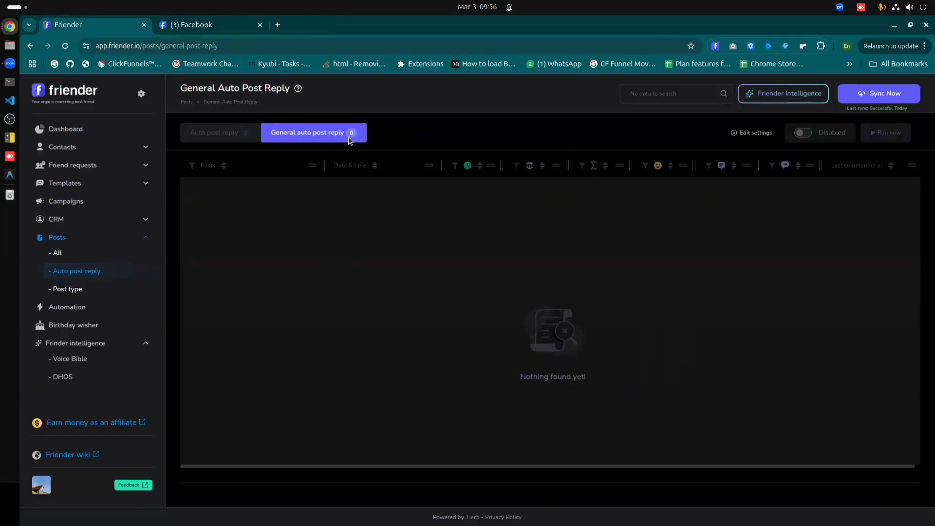
pyautogui.click(752, 132)
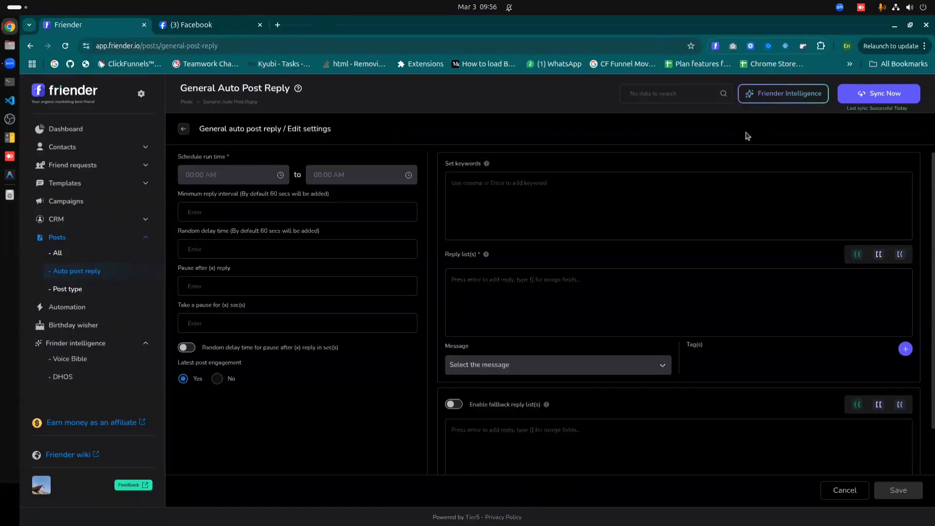
pyautogui.click(218, 179)
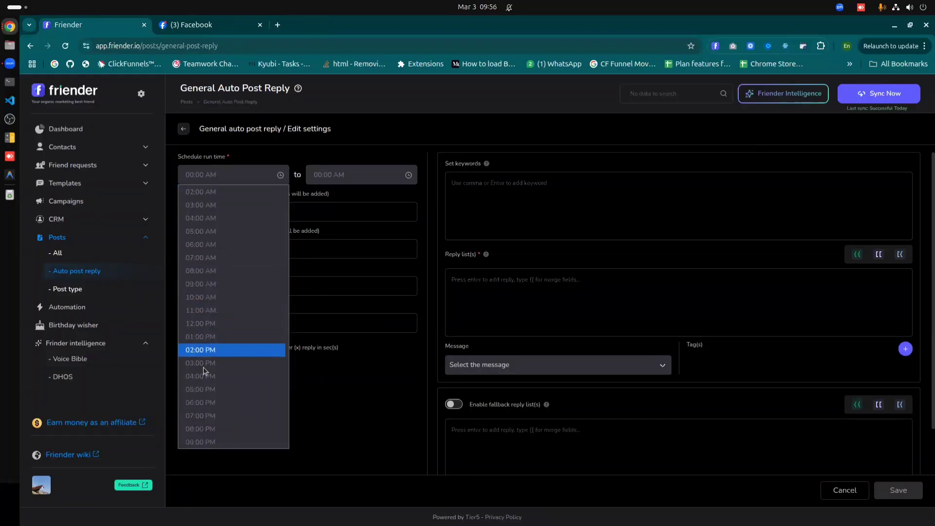
pyautogui.scroll(-1, 204, 340)
pyautogui.click(204, 339)
pyautogui.click(358, 175)
pyautogui.scroll(-3, 359, 272)
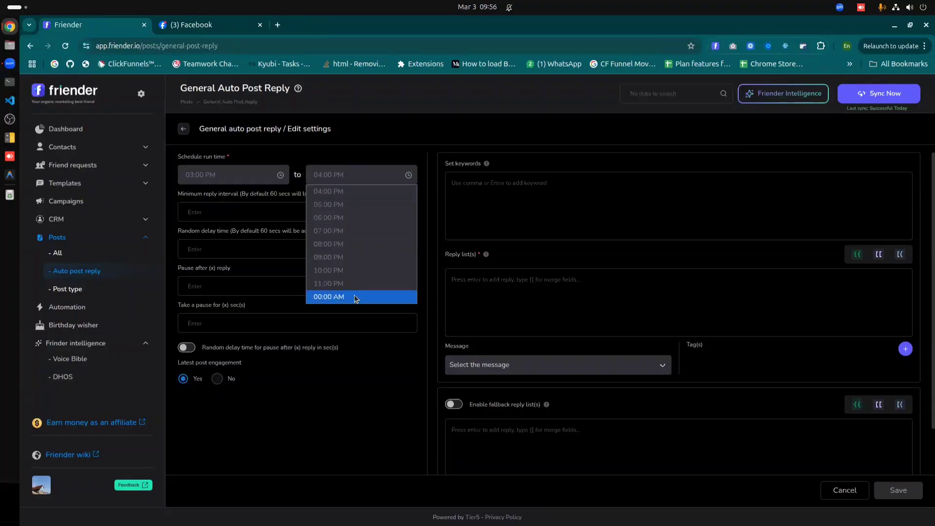
pyautogui.click(358, 295)
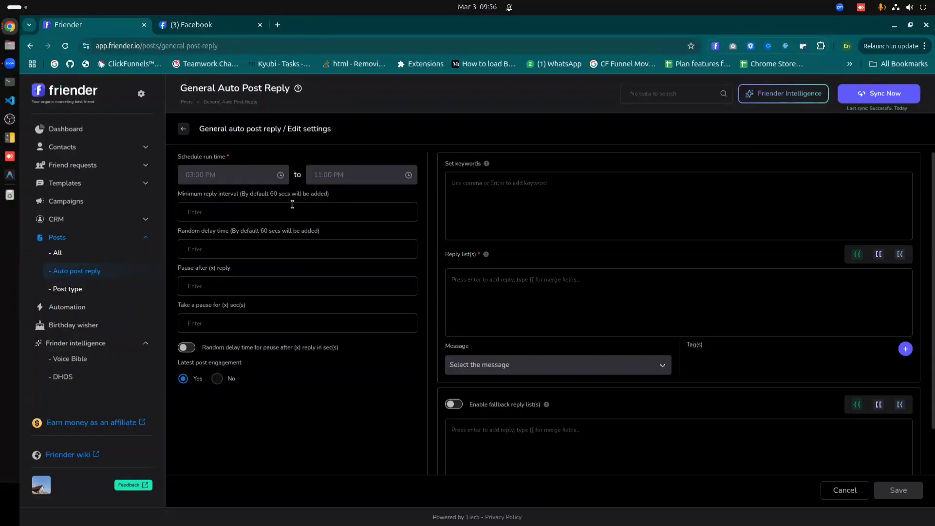
# Set minimum reply interval 60, random delay 30, pause after 5 replies for 300 seconds, and enable a random pause delay of 30 seconds
pyautogui.click(254, 214)
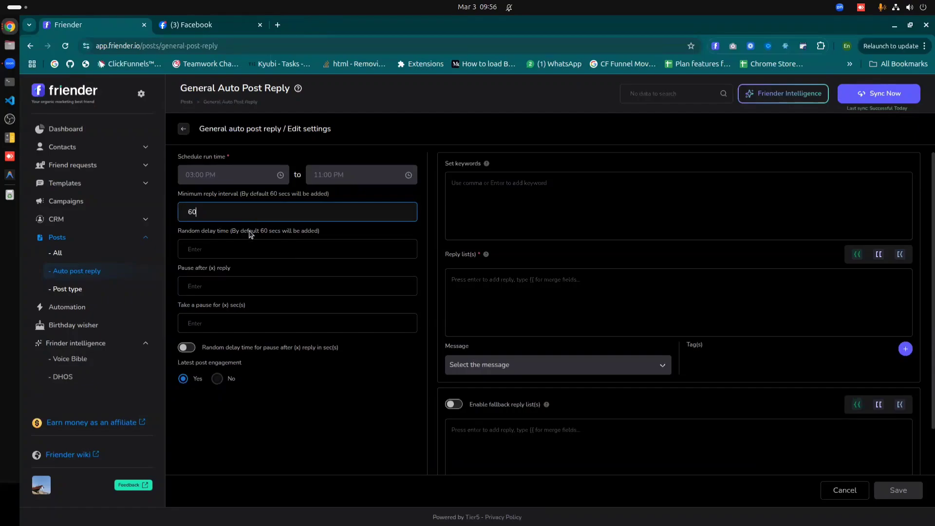
pyautogui.click(217, 250)
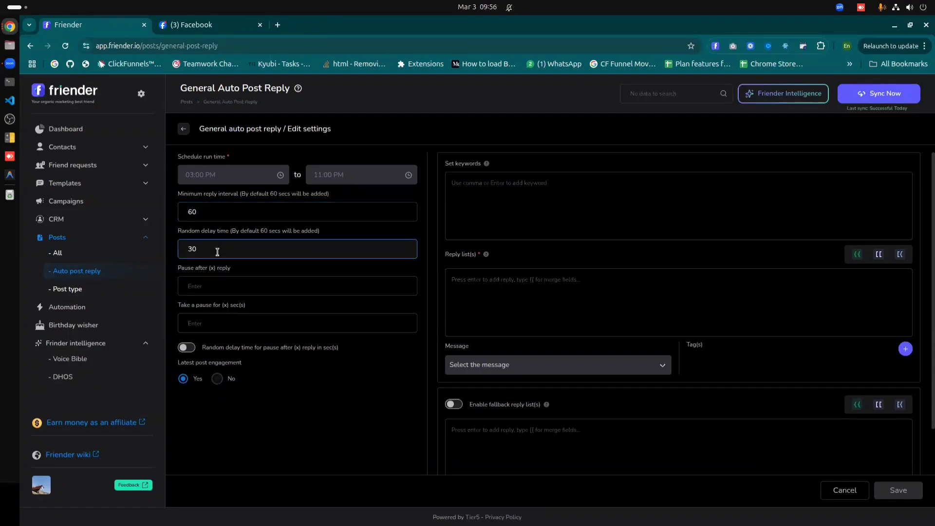
pyautogui.click(211, 277)
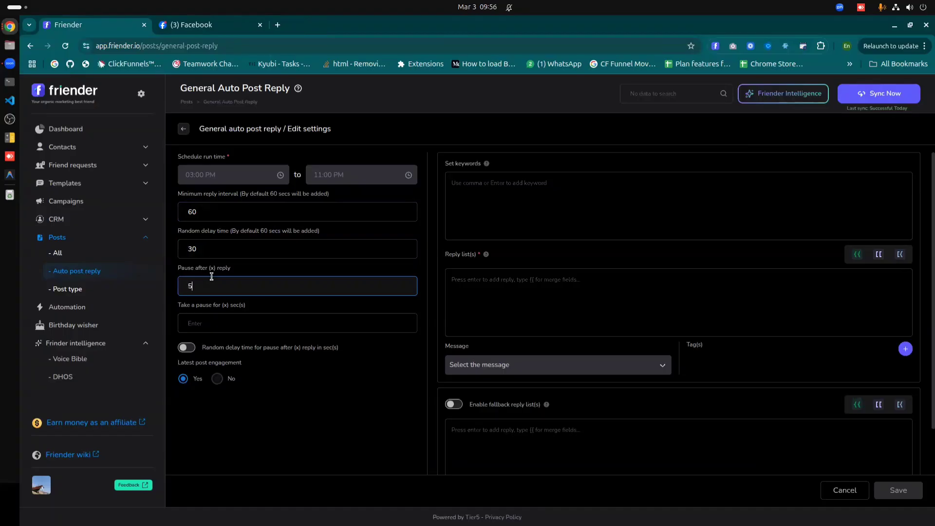
pyautogui.click(211, 322)
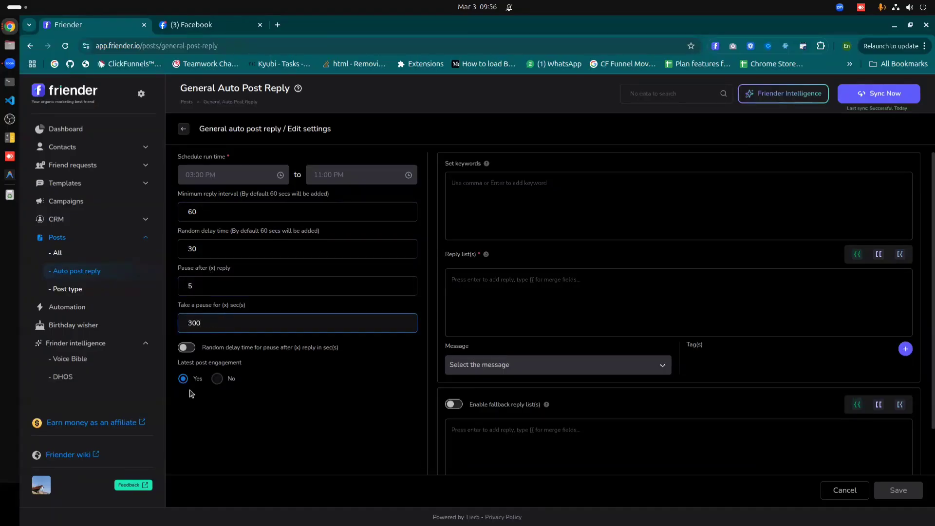
pyautogui.click(186, 348)
pyautogui.click(230, 365)
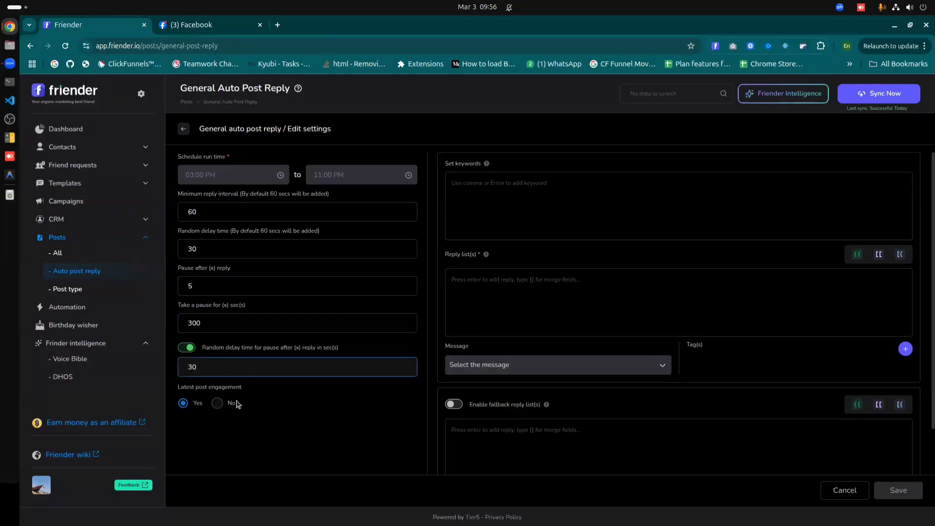
# Add the replies "Thanks for your comment" and "Hey. Whats up?" to the general reply list, leaving the keywords empty
pyautogui.click(517, 215)
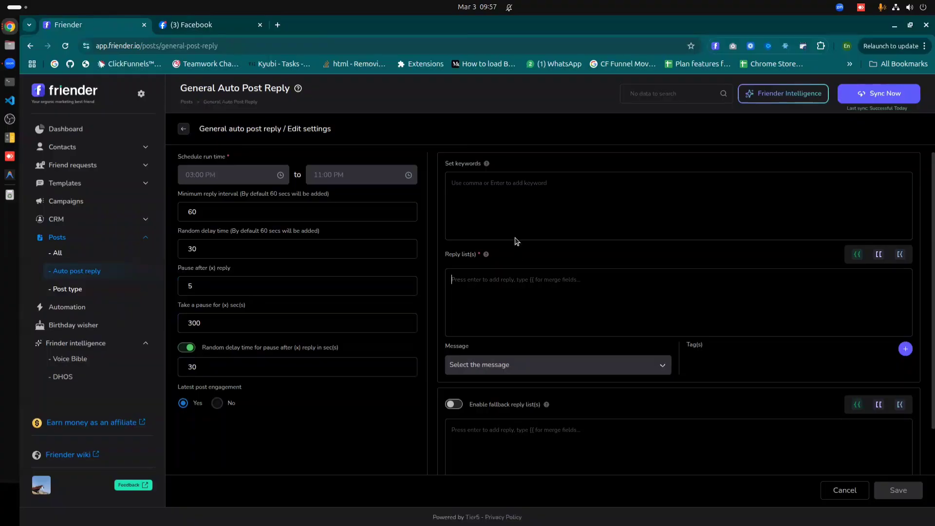
pyautogui.click(490, 283)
pyautogui.write('Tha')
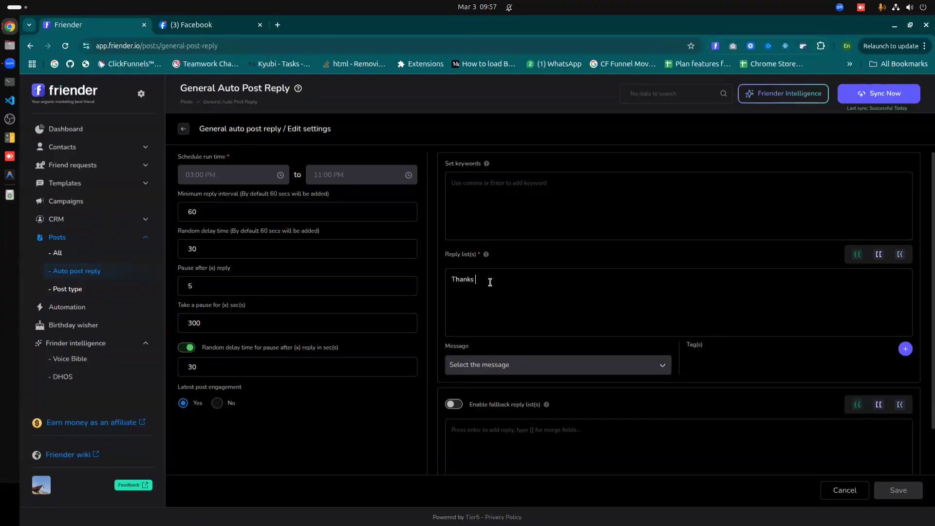
pyautogui.write('nks for your comment')
pyautogui.press('Return')
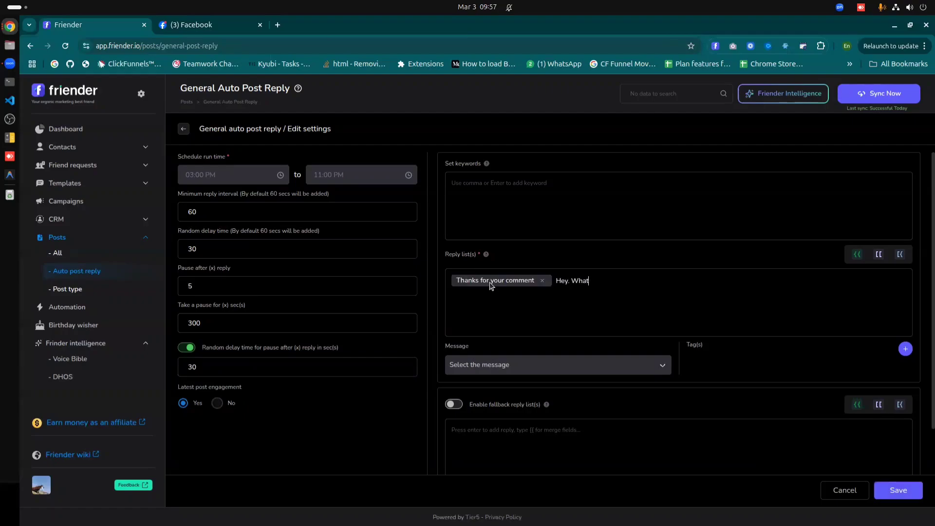
pyautogui.write('Hey. Whats up?')
pyautogui.press('Return')
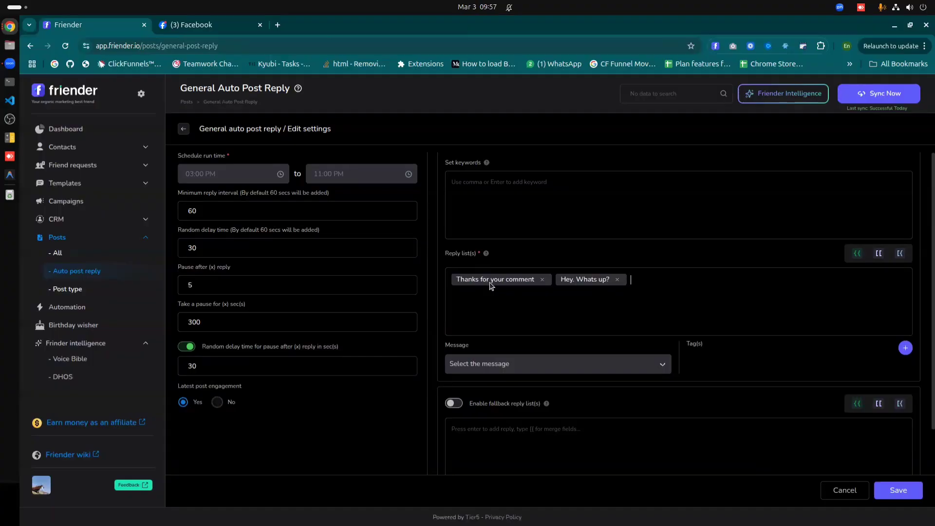
# Look over the keyword and fallback sections, save the general auto post reply settings, and return to the general post list
pyautogui.scroll(-2, 522, 311)
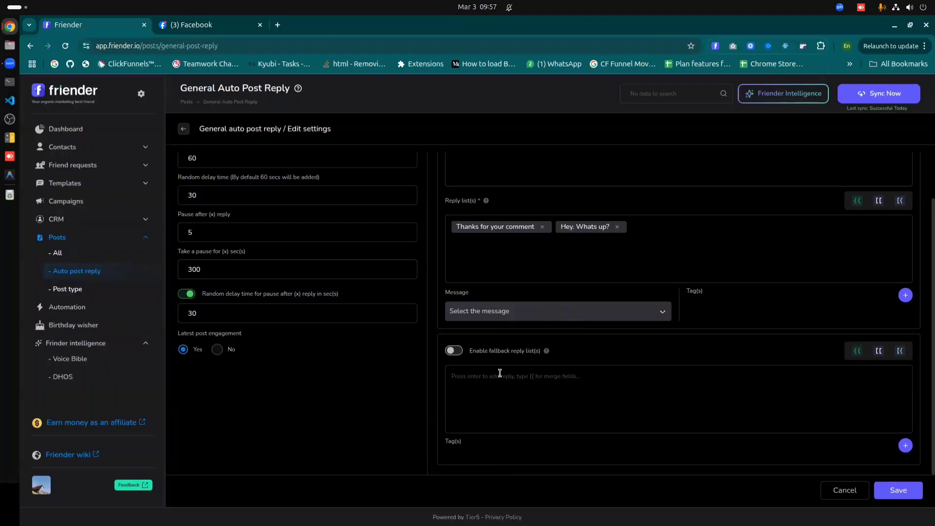
pyautogui.scroll(1, 574, 271)
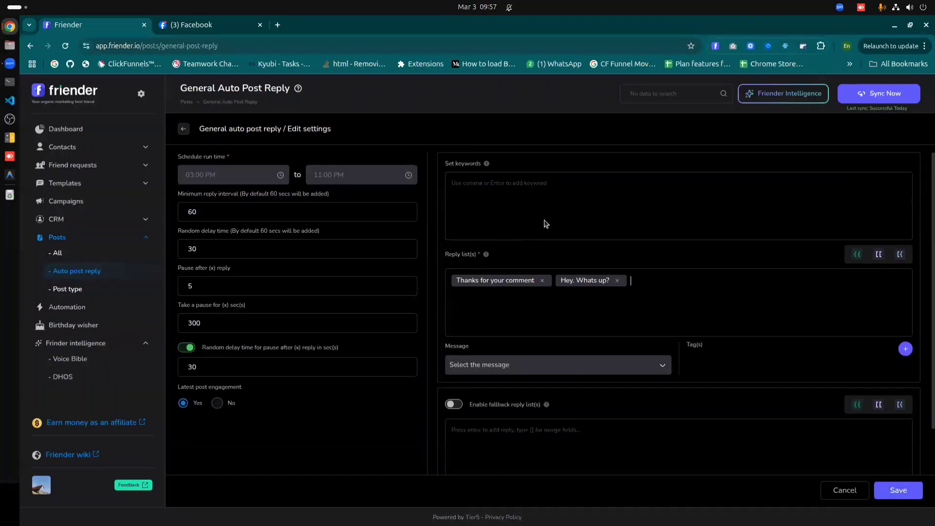
pyautogui.scroll(-1, 522, 424)
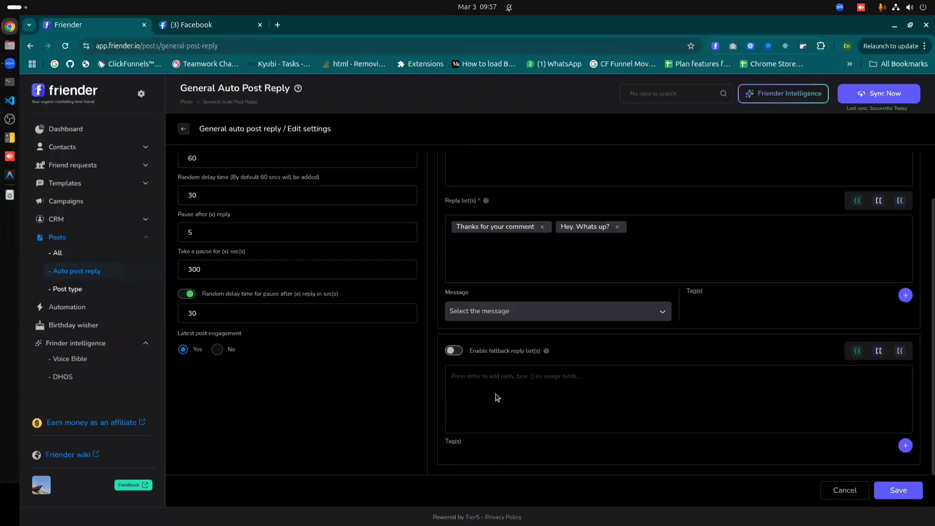
pyautogui.click(892, 492)
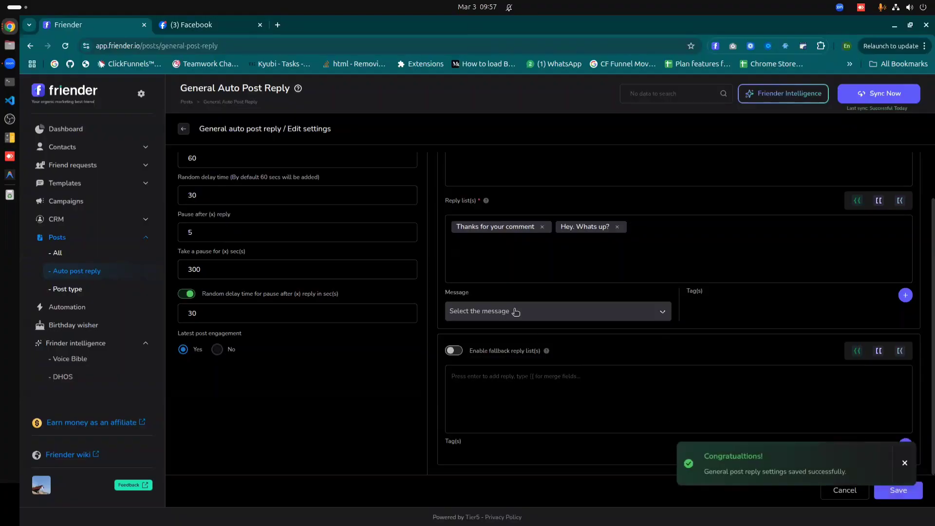
pyautogui.scroll(1, 616, 266)
pyautogui.click(176, 129)
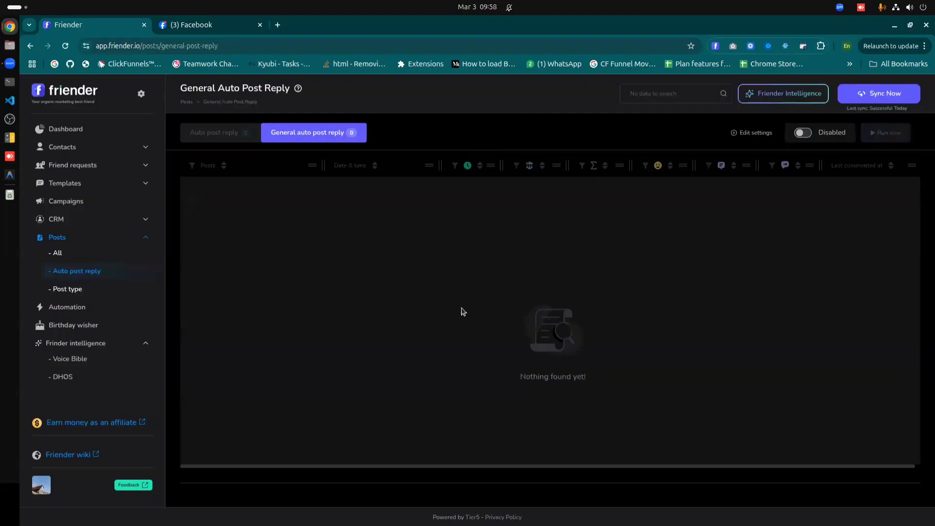
# Reopen the general settings to check the saved values, close them without changes, and enable general auto post reply
pyautogui.click(738, 132)
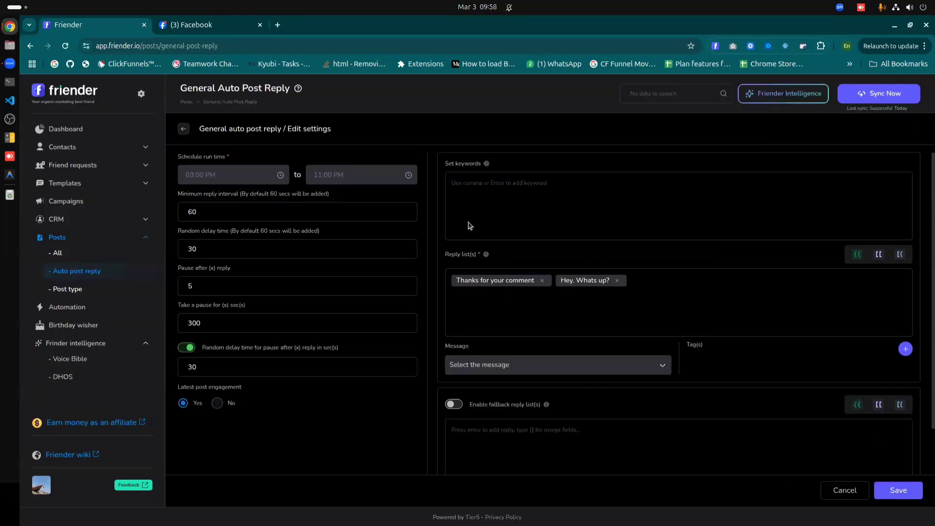
pyautogui.click(834, 495)
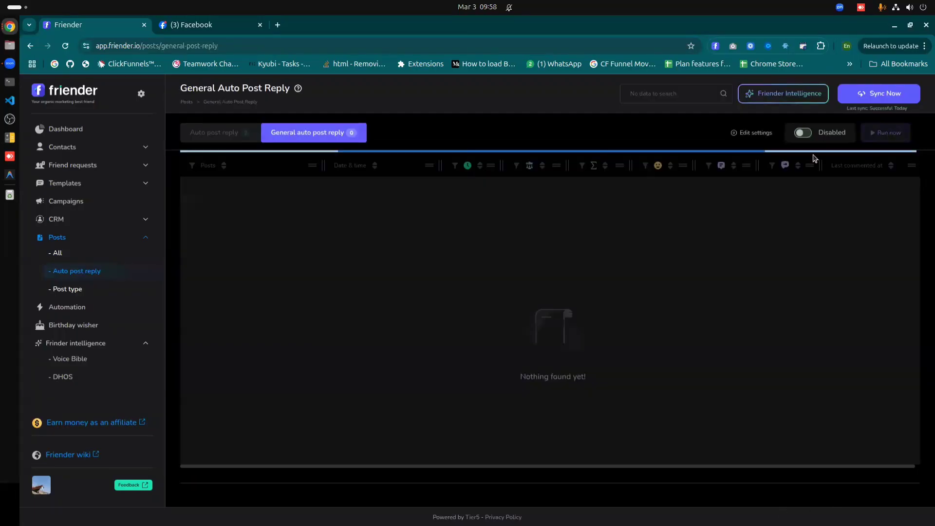
pyautogui.click(803, 133)
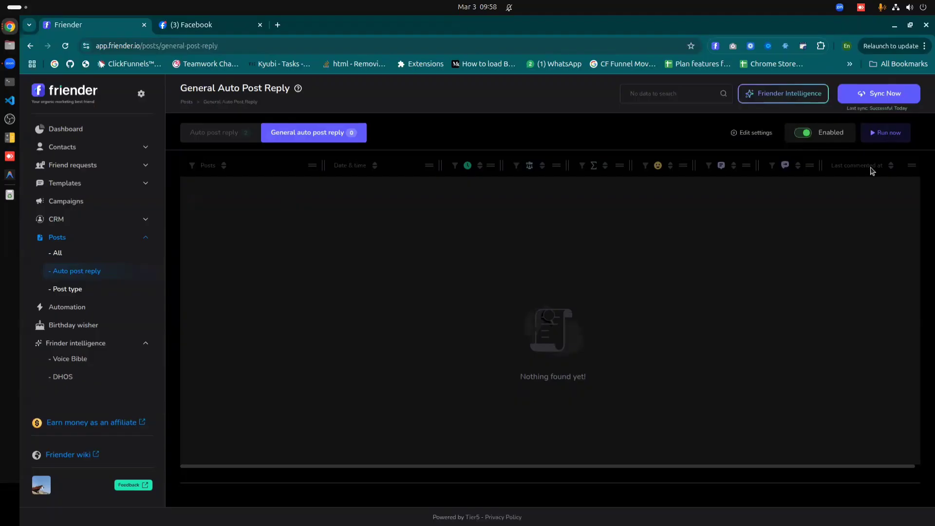
# Open the "My family." post from the list of all posts and set its post type to Connection post
pyautogui.click(72, 255)
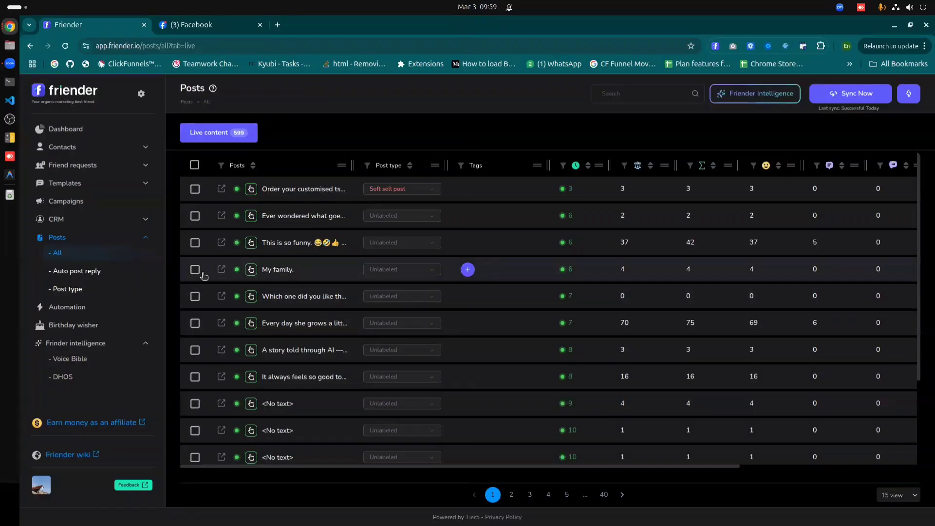
pyautogui.click(271, 275)
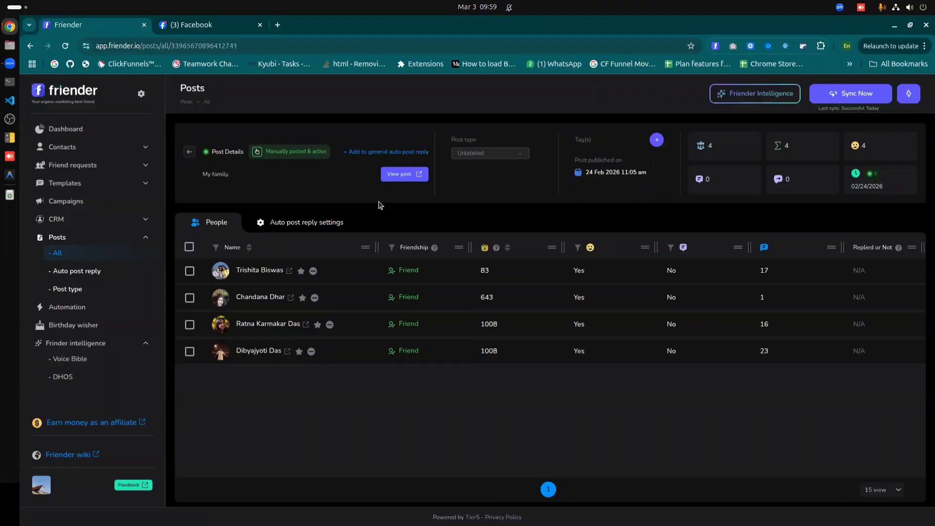
pyautogui.click(486, 155)
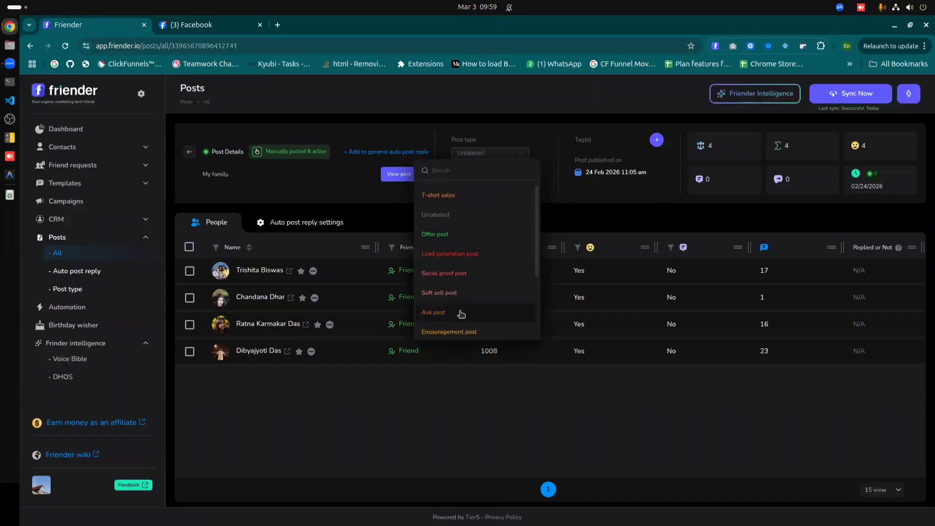
pyautogui.scroll(-2, 449, 244)
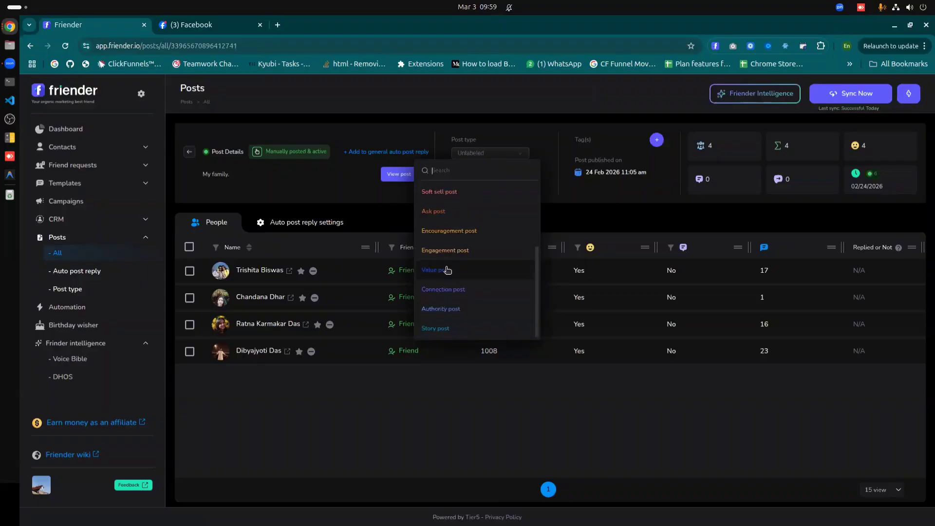
pyautogui.click(448, 290)
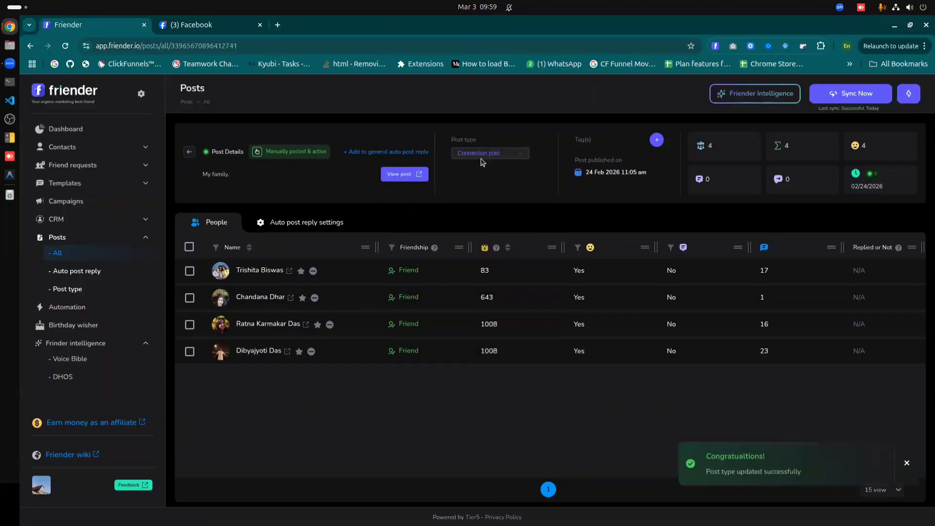
# Change the post type of the "My family." post to Story post and add the post to general auto post reply
pyautogui.click(483, 153)
pyautogui.click(442, 326)
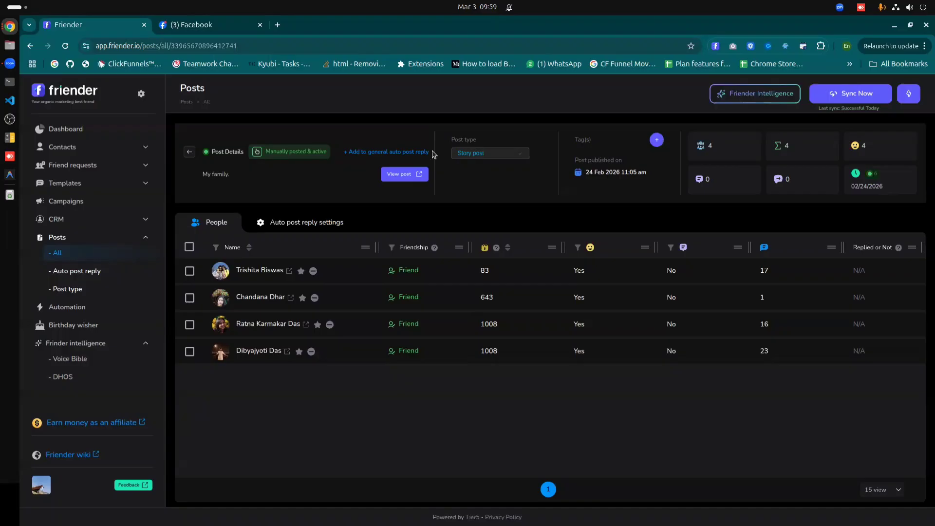
pyautogui.click(354, 152)
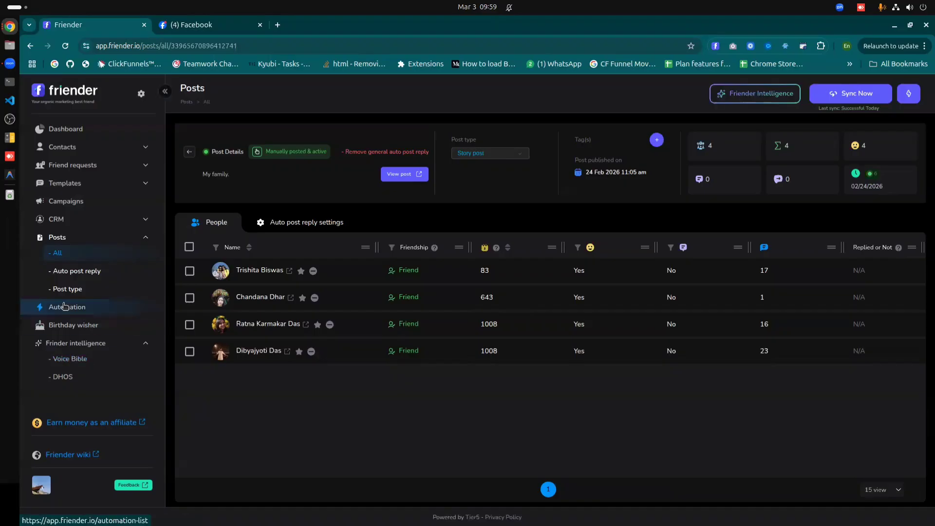
# Check the general auto post reply list and its schedule and reply settings, and return to the list without changes
pyautogui.click(77, 271)
pyautogui.click(315, 132)
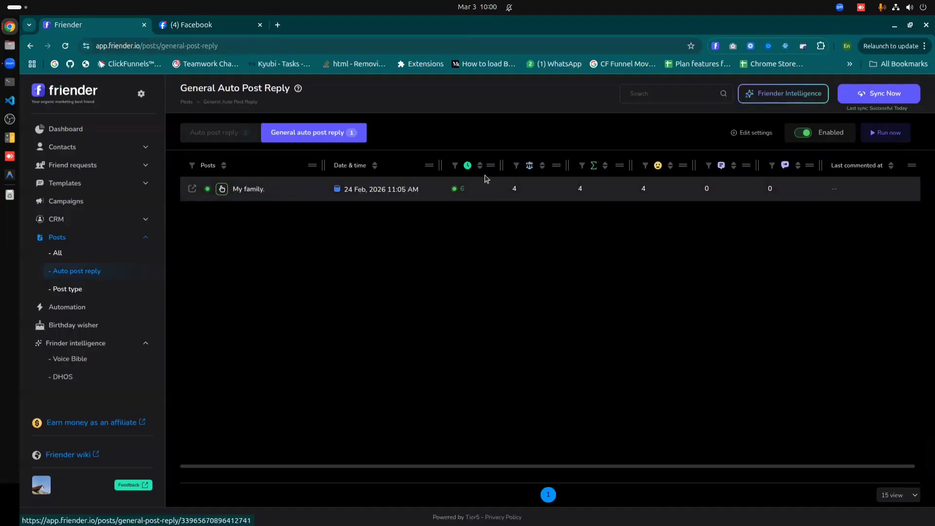
pyautogui.click(741, 133)
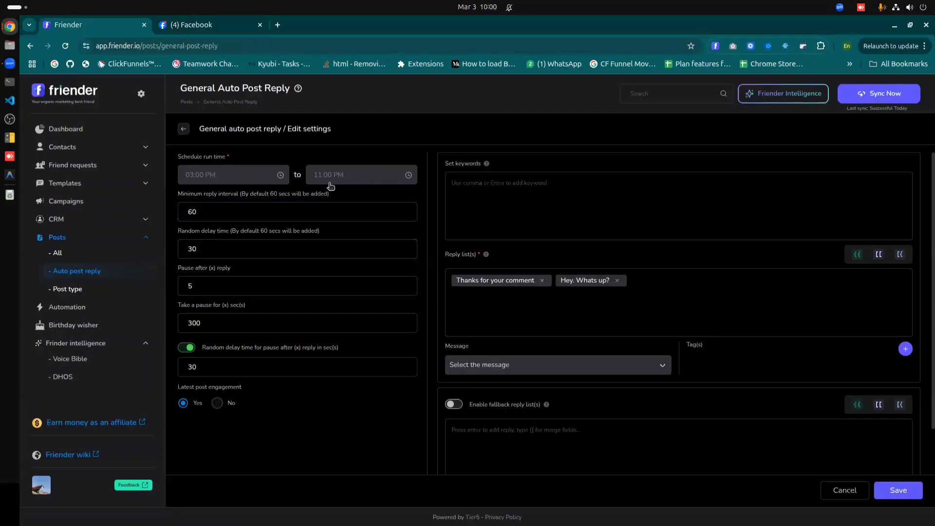
pyautogui.click(183, 129)
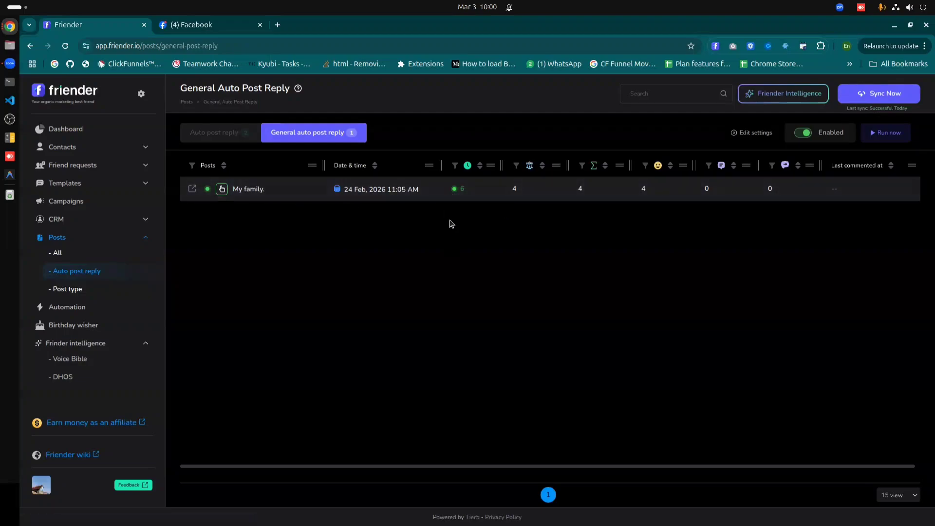
# Add the "Every day she grows a little more" post to general auto post reply and show the general list
pyautogui.click(58, 253)
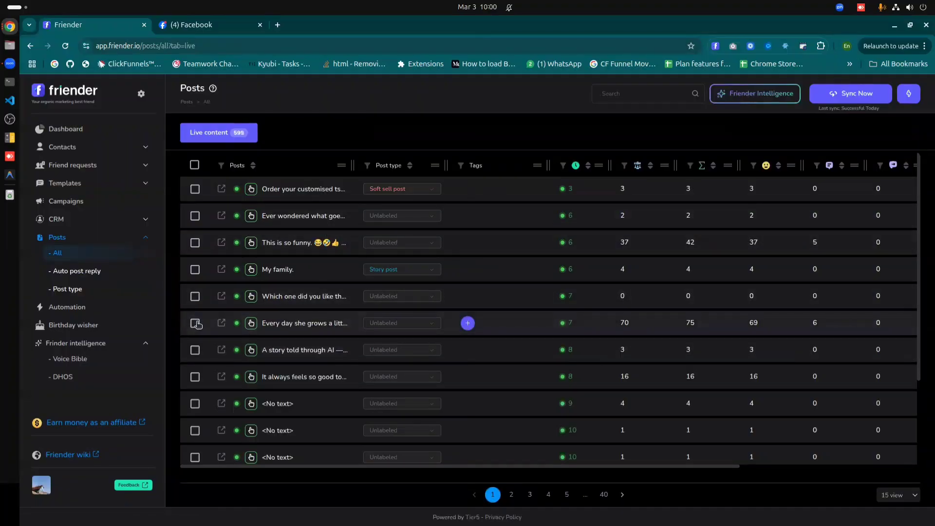
pyautogui.click(279, 324)
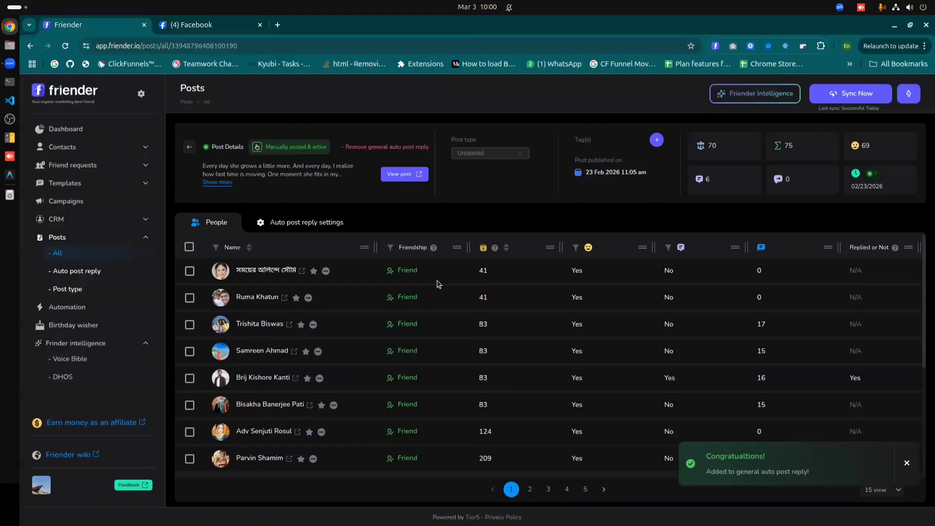
pyautogui.click(61, 273)
pyautogui.click(304, 135)
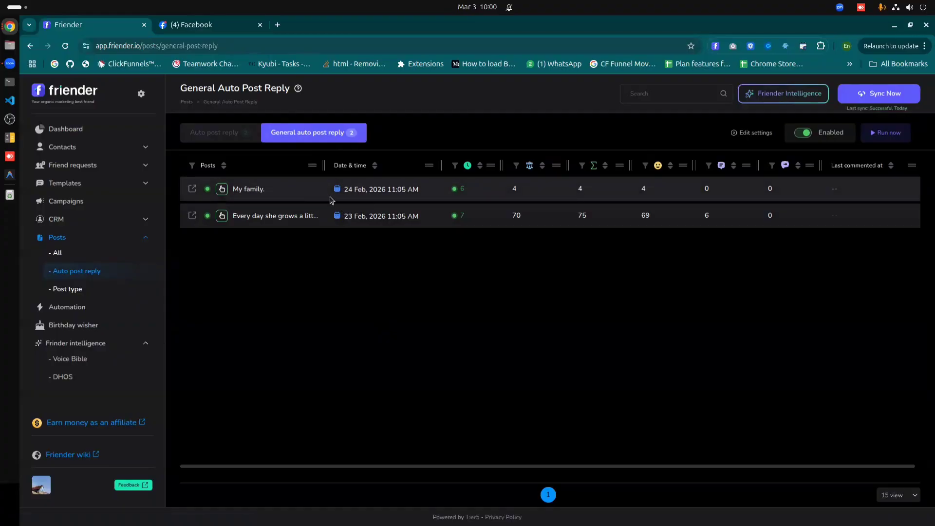
# Review the general auto post reply settings, including the latest post engagement option, and return to the list without changes
pyautogui.click(763, 132)
pyautogui.scroll(-2, 200, 357)
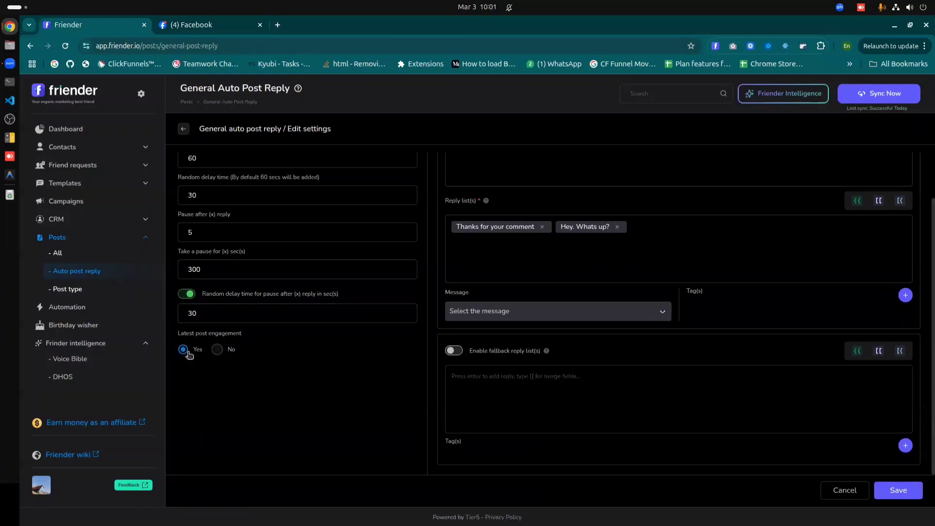
pyautogui.scroll(1, 244, 361)
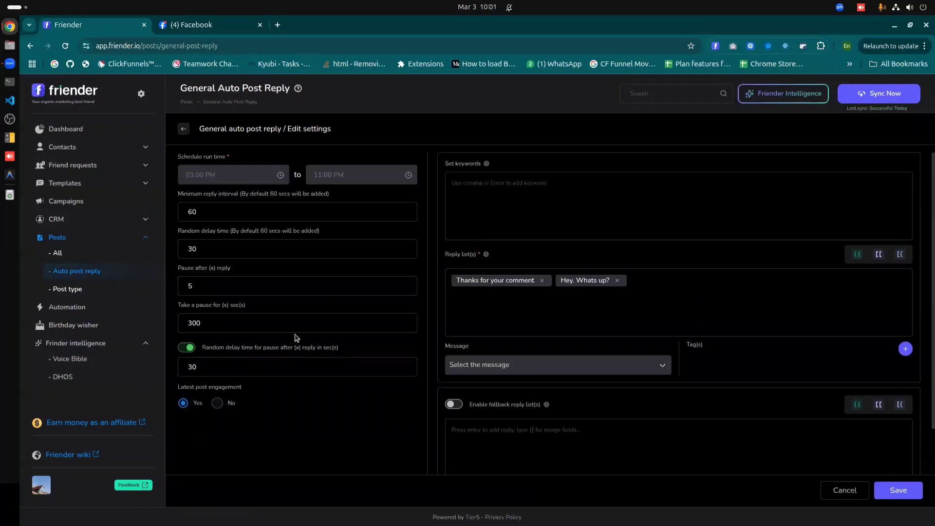
pyautogui.click(183, 128)
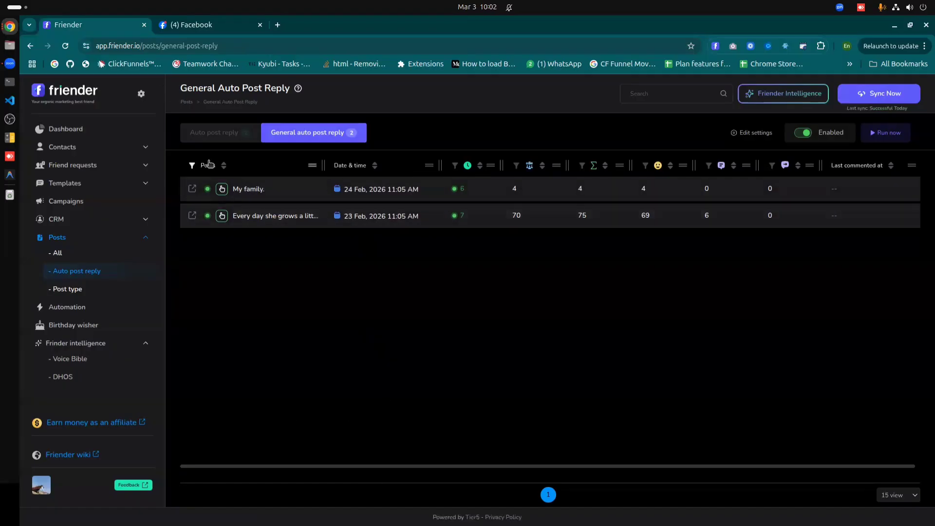
# Look over the list of all posts and the default and custom post types
pyautogui.click(57, 253)
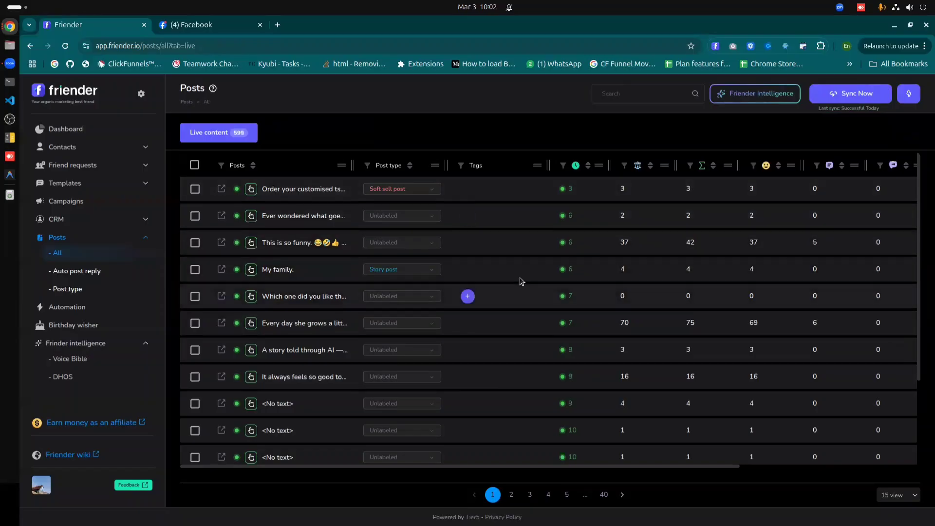
pyautogui.click(78, 289)
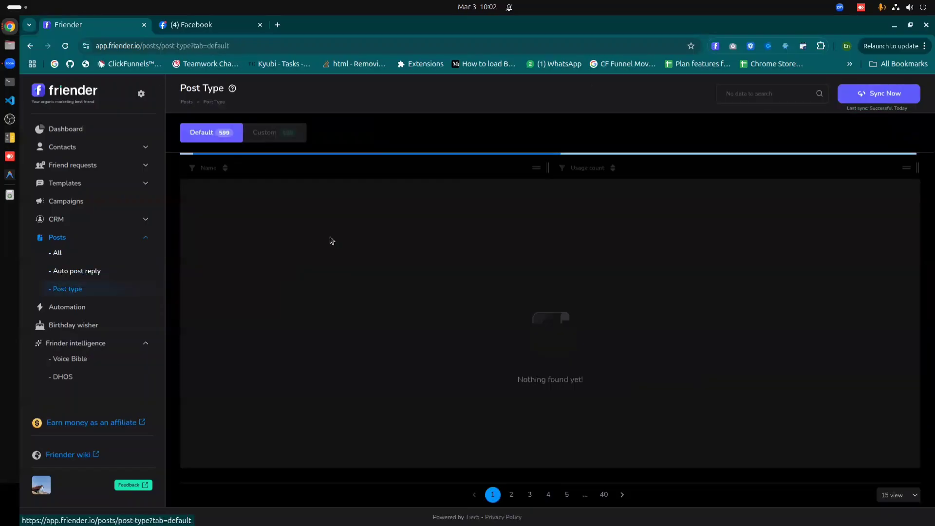
pyautogui.click(266, 132)
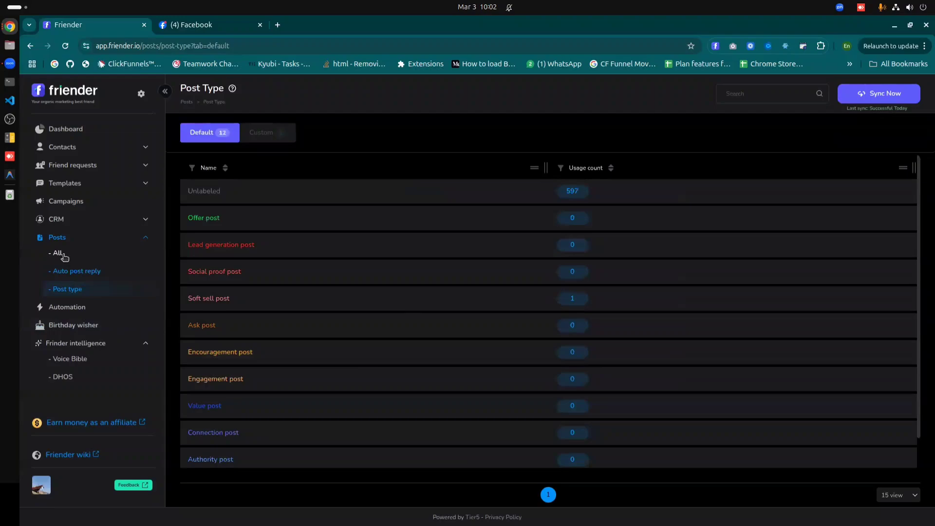
# Try creating a new post type "dd" for the "Ever wondered what goes" post and cancel without saving it
pyautogui.click(57, 253)
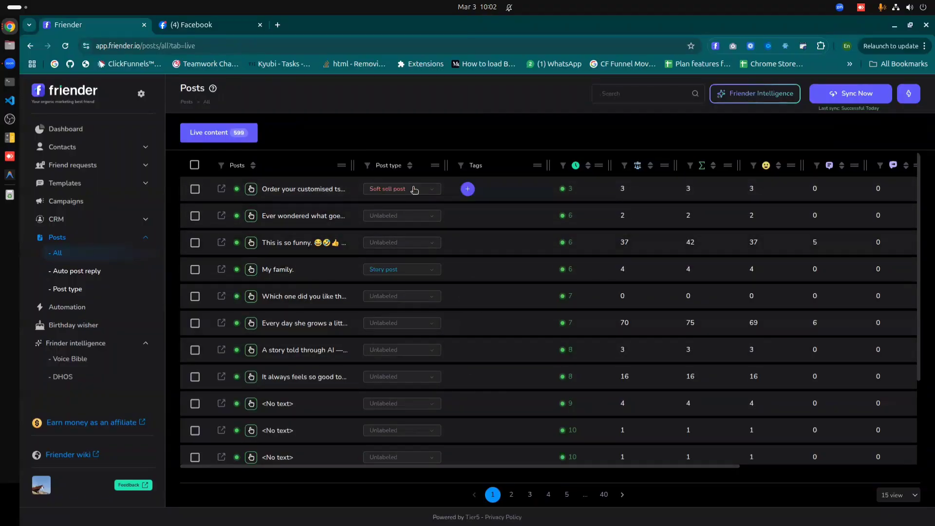
pyautogui.click(413, 215)
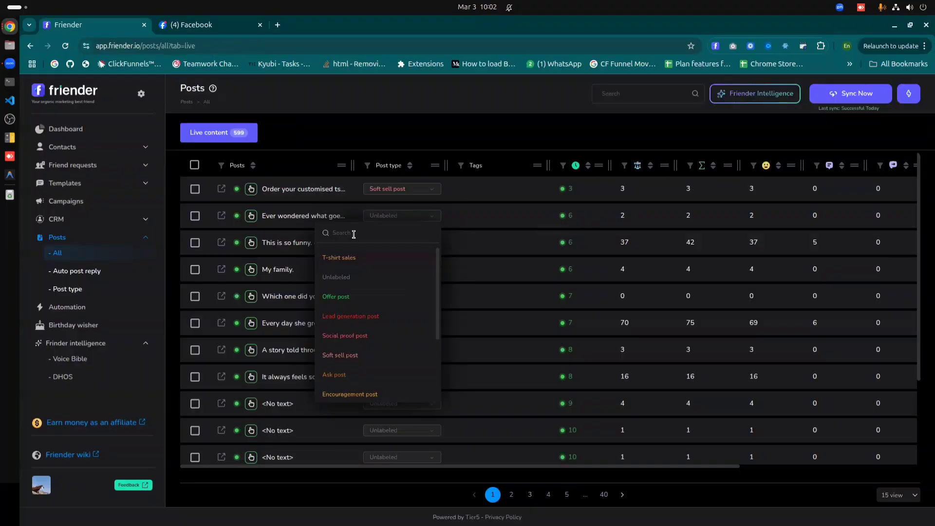
pyautogui.write('dd')
pyautogui.press('Return')
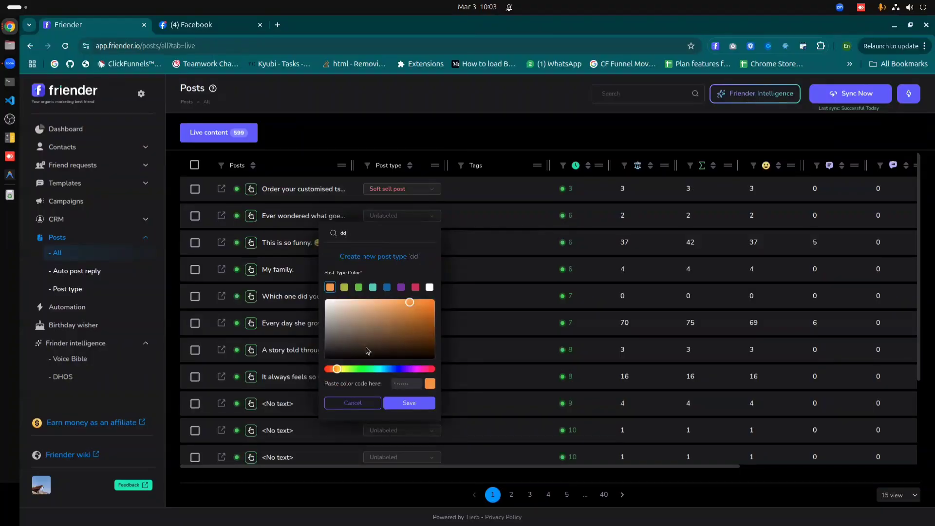
pyautogui.click(378, 257)
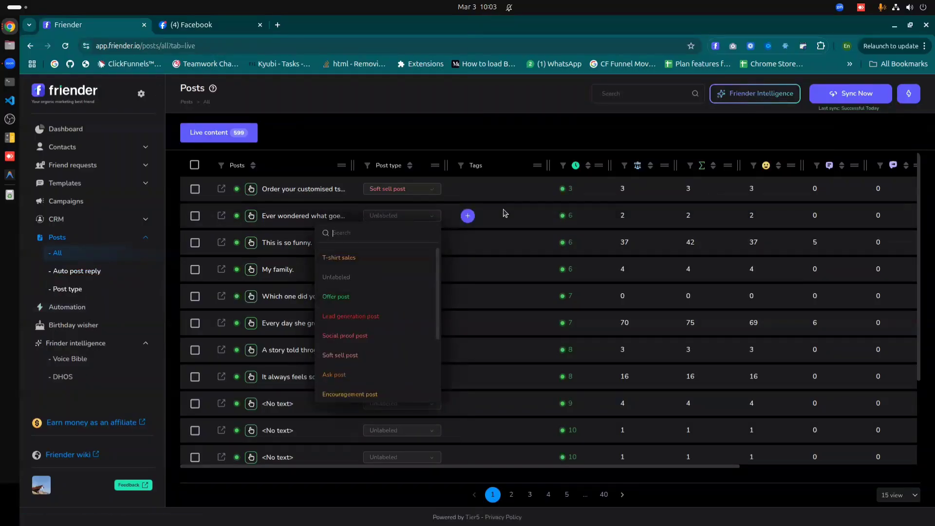
pyautogui.click(495, 222)
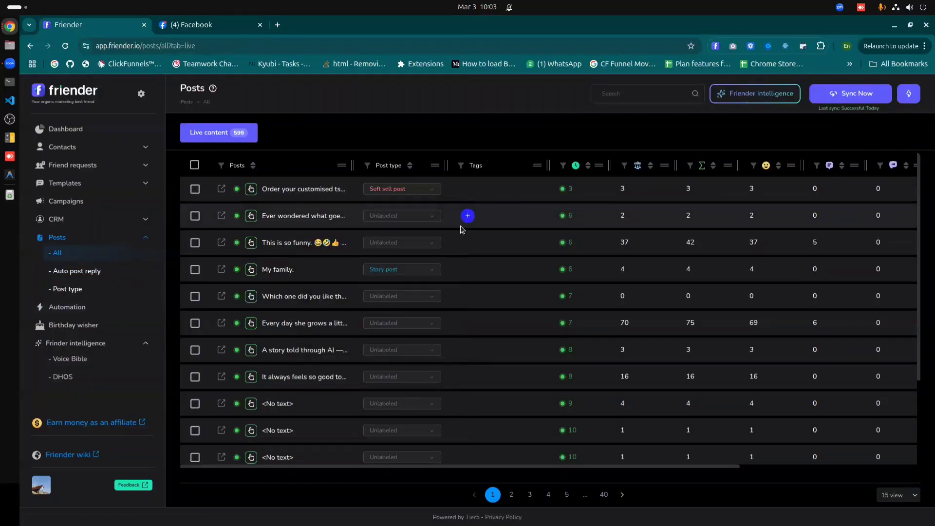
# Check the individual auto post reply list, and view the Clone option in the "Ever wondered what goes" post's auto post reply settings
pyautogui.click(80, 272)
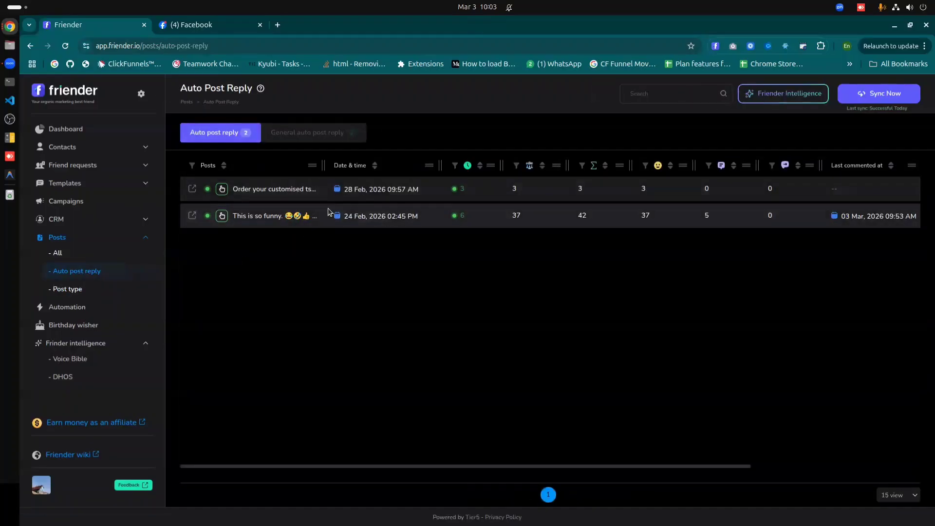
pyautogui.click(57, 252)
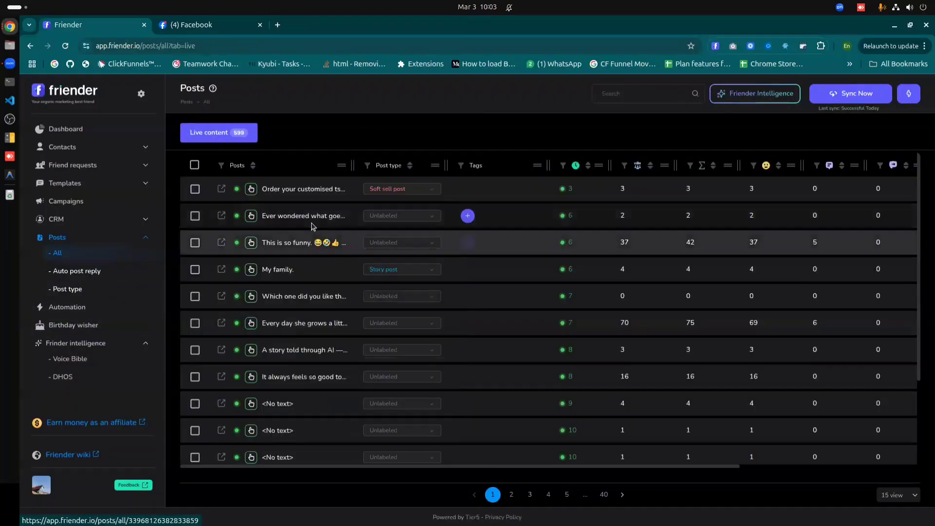
pyautogui.click(313, 188)
pyautogui.click(315, 230)
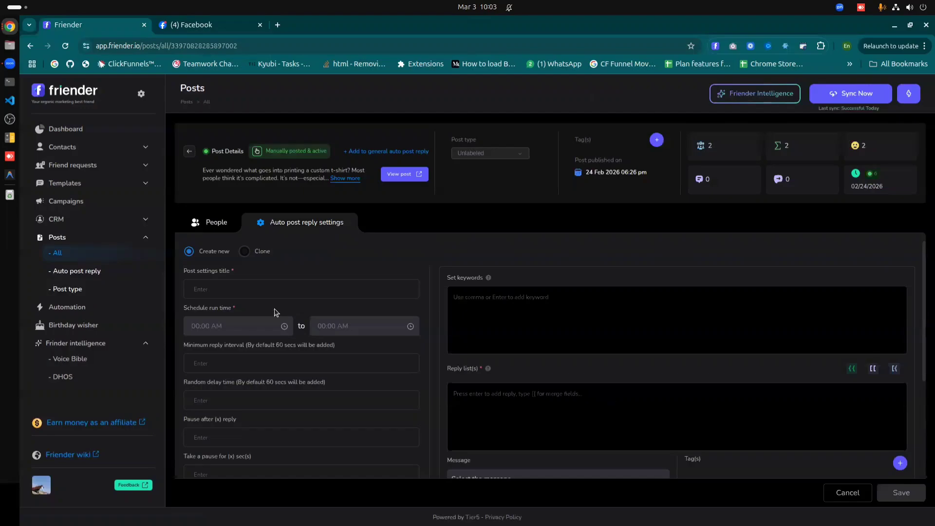
pyautogui.click(247, 253)
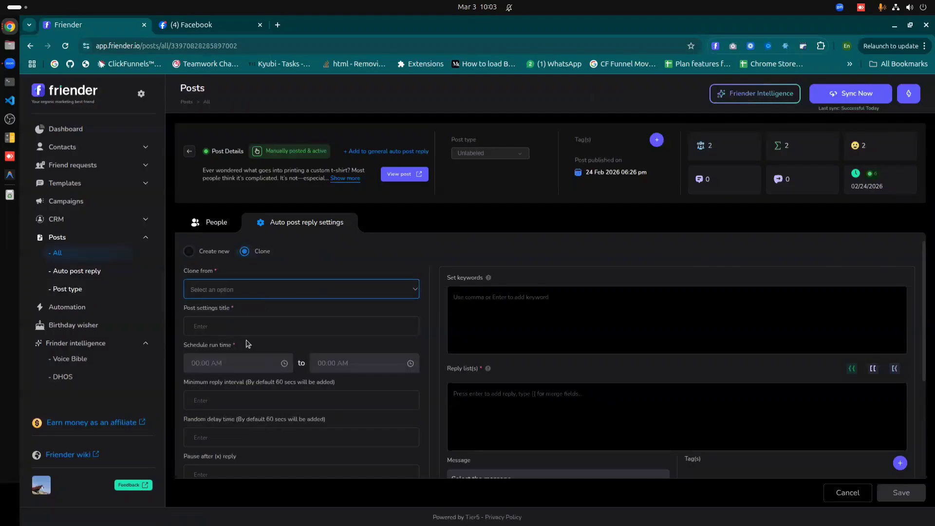
# Examine the shared reply settings used for all general auto post reply posts and cancel out of them
pyautogui.click(84, 271)
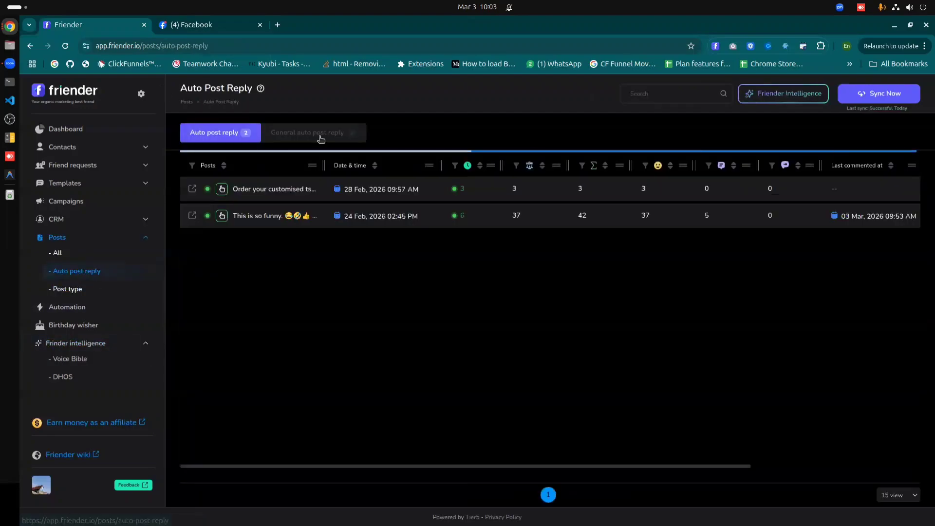
pyautogui.click(319, 138)
pyautogui.click(753, 133)
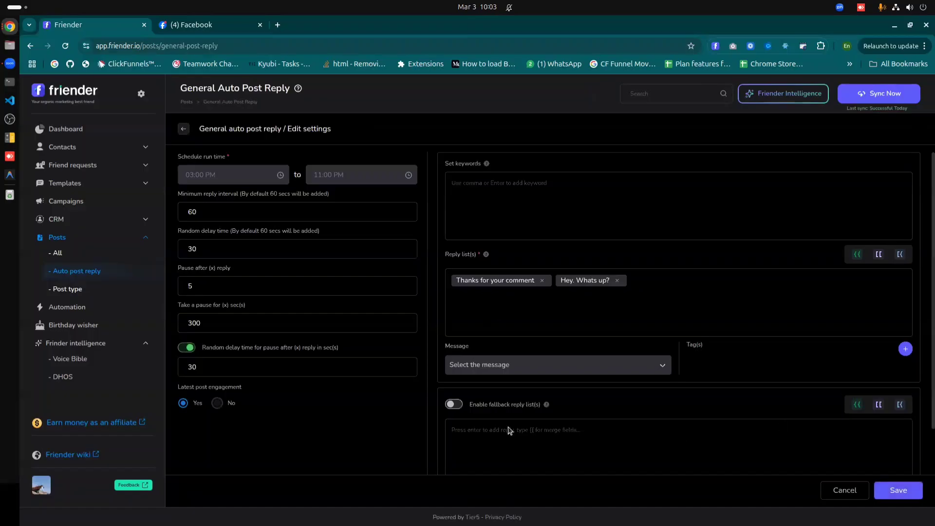
pyautogui.click(860, 487)
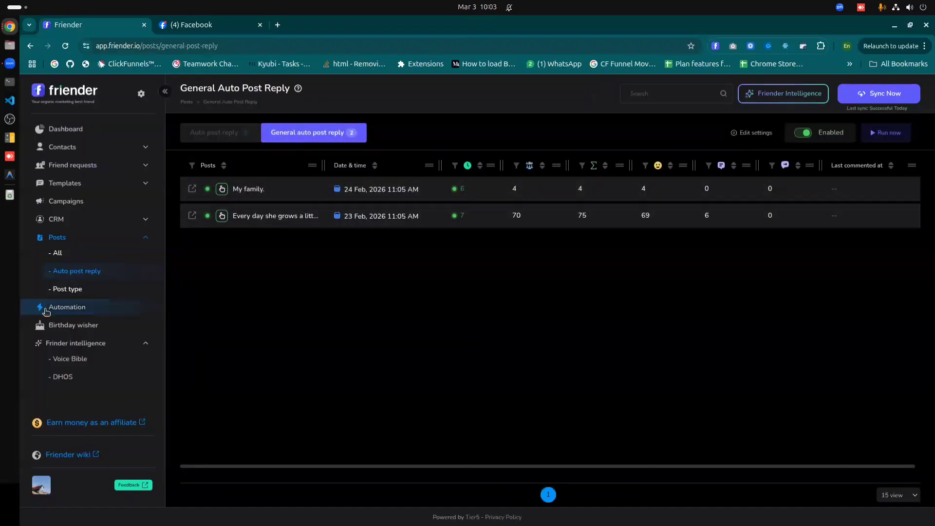
# Open the details of the "Ever wondered what goes" post from the list of all posts
pyautogui.click(57, 253)
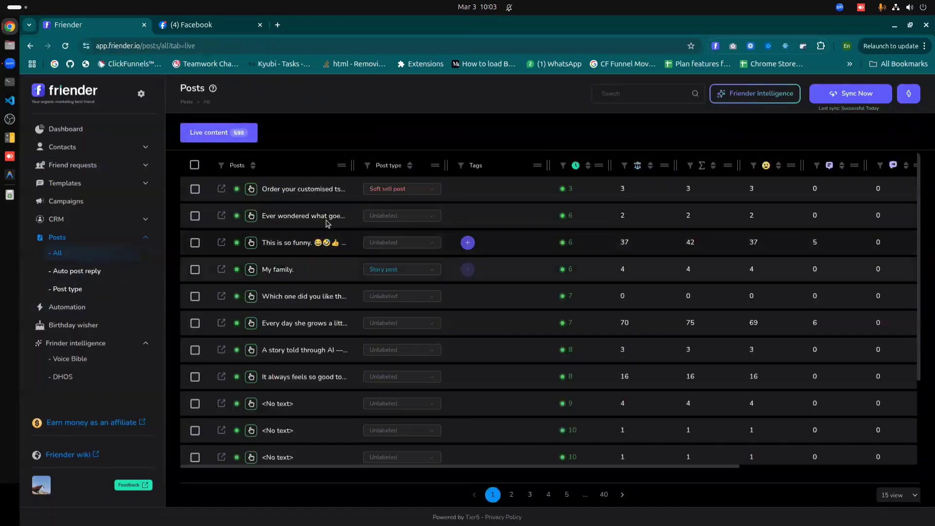
pyautogui.click(429, 231)
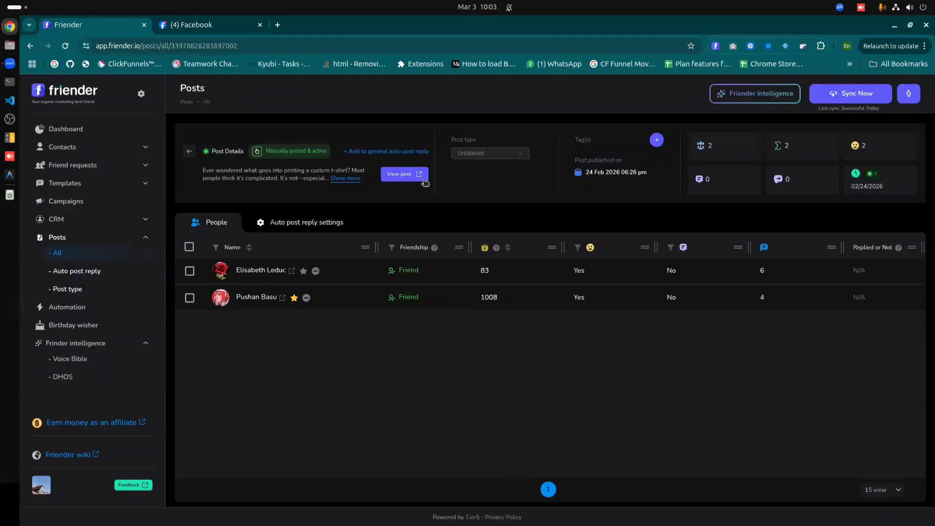